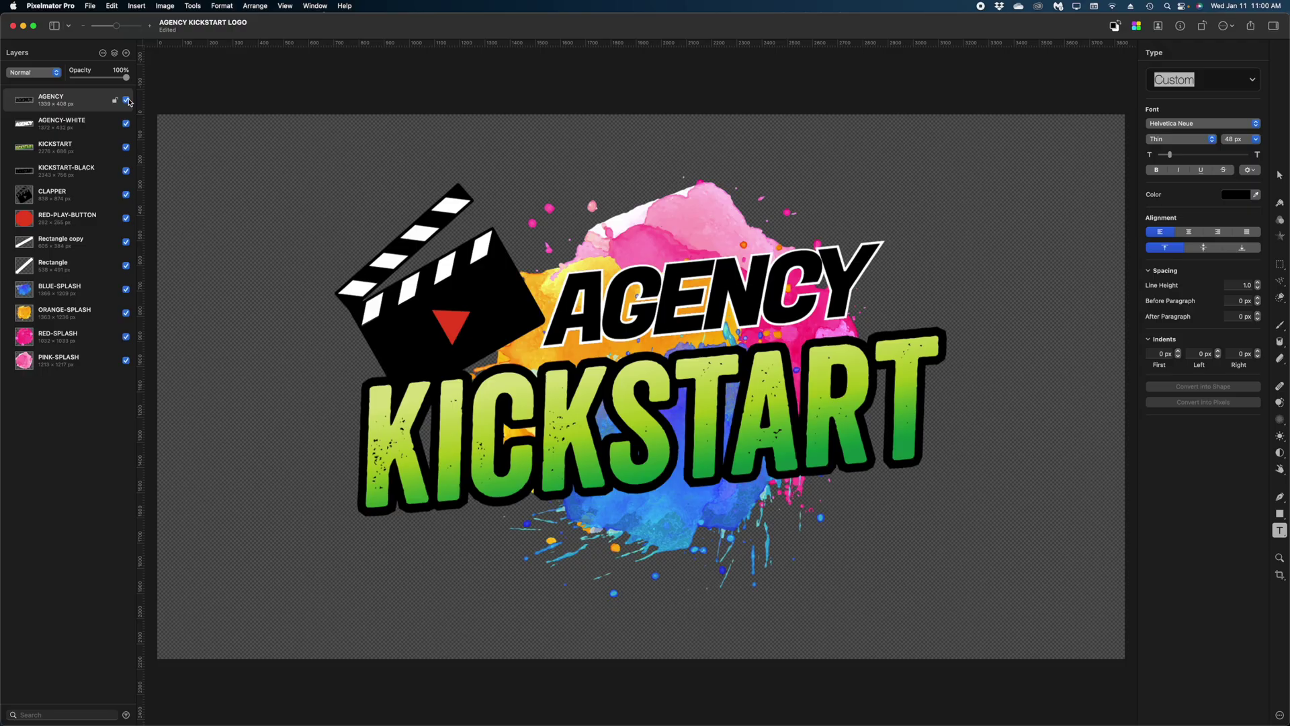
Merge the AGENCY and AGENCY-WHITE layers into a single layer.
{"action": "left_click", "coordinate": [127, 100]}
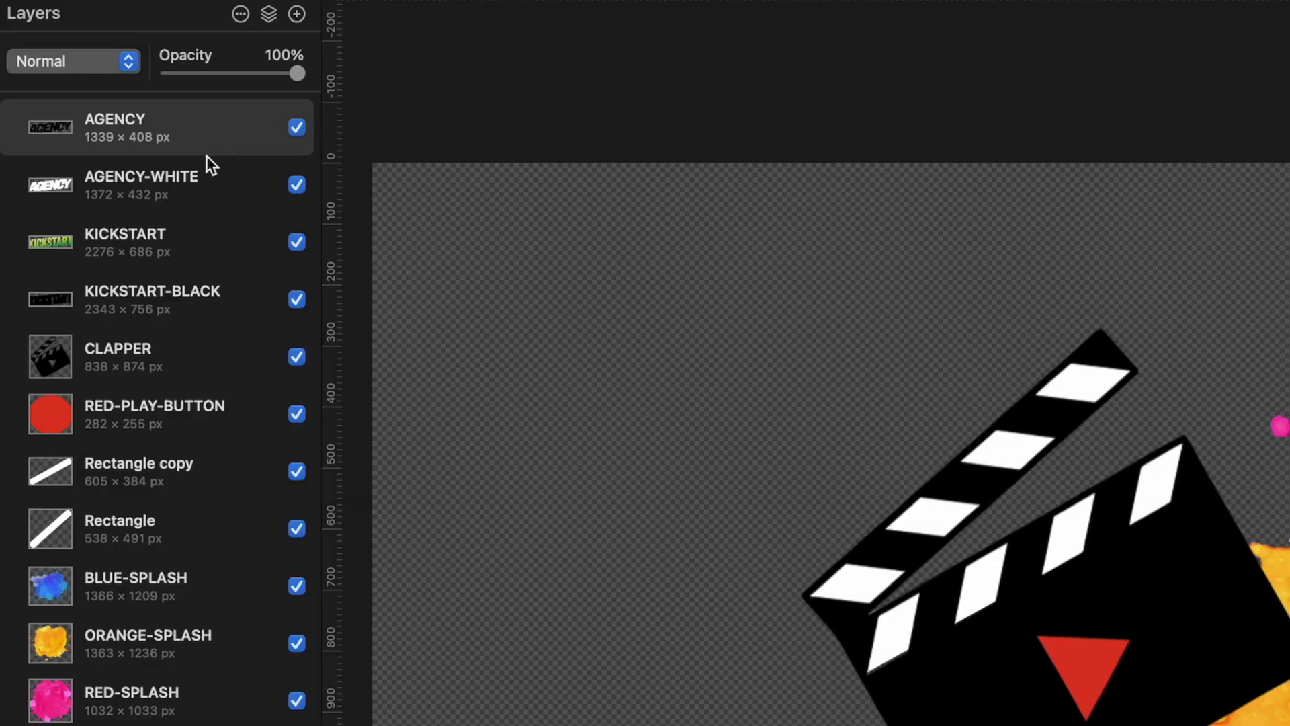
{"action": "left_click", "coordinate": [212, 188], "text": "shift"}
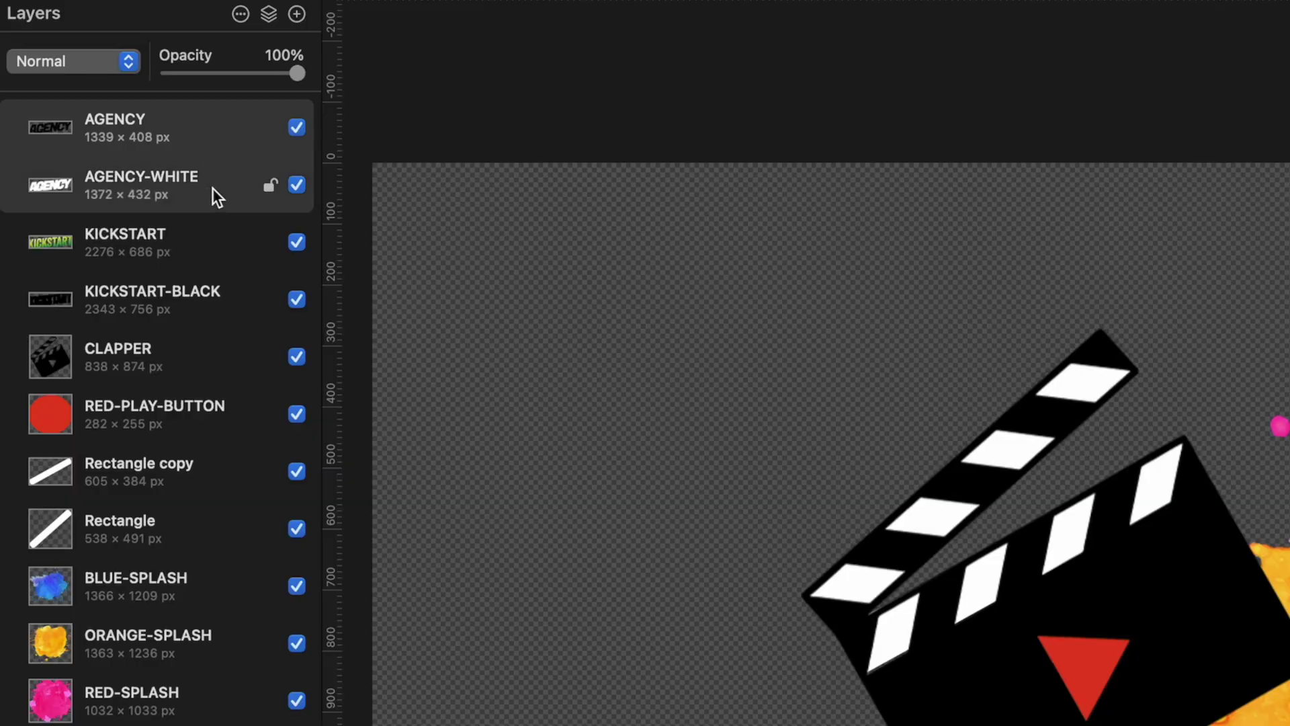
{"action": "right_click", "coordinate": [212, 187]}
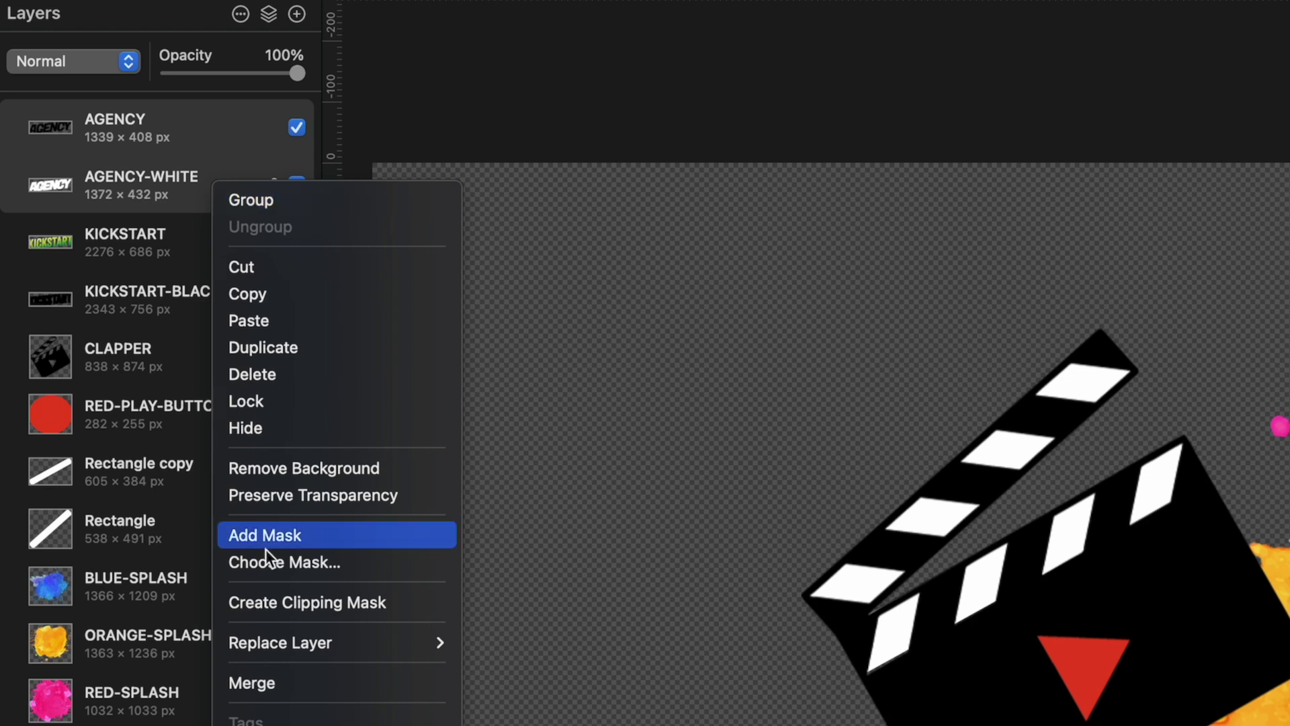
{"action": "left_click", "coordinate": [261, 685]}
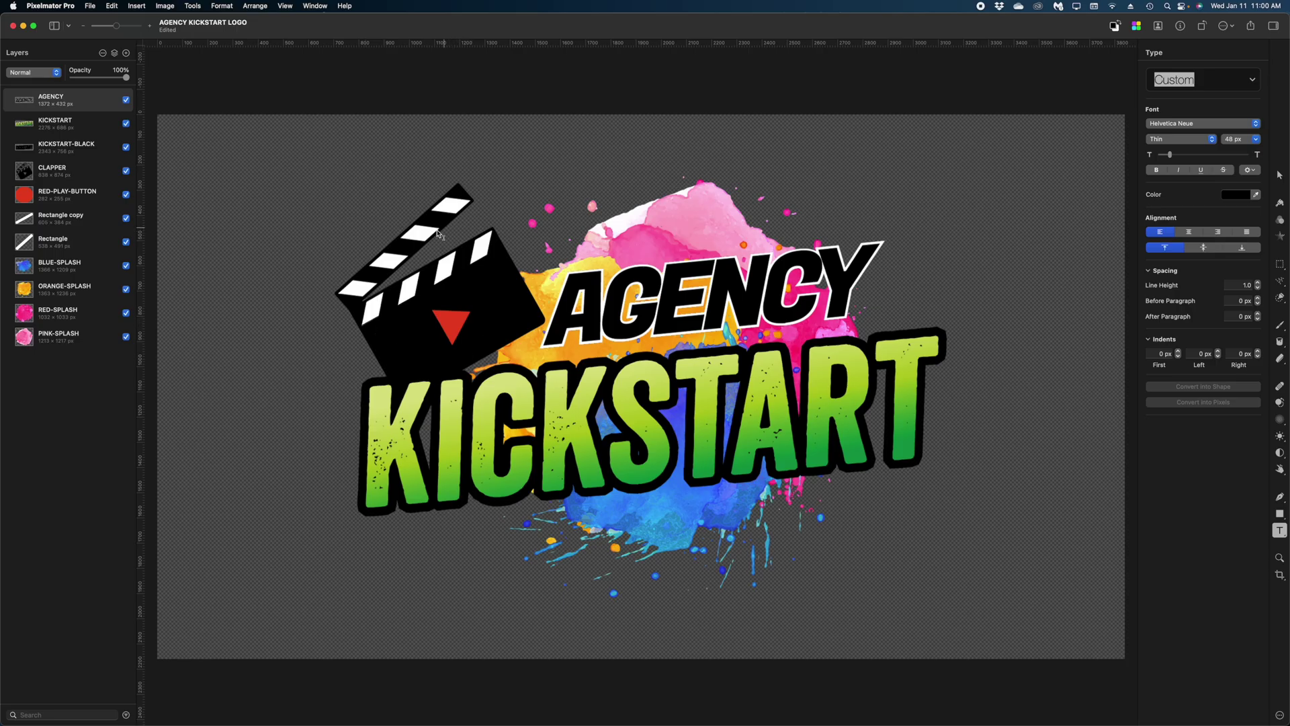
Merge the CLAPPER, RED-PLAY-BUTTON, Rectangle copy and Rectangle layers into one layer after checking the clapper's visibility.
{"action": "left_click", "coordinate": [125, 171]}
{"action": "left_click", "coordinate": [126, 172]}
{"action": "left_click", "coordinate": [126, 171]}
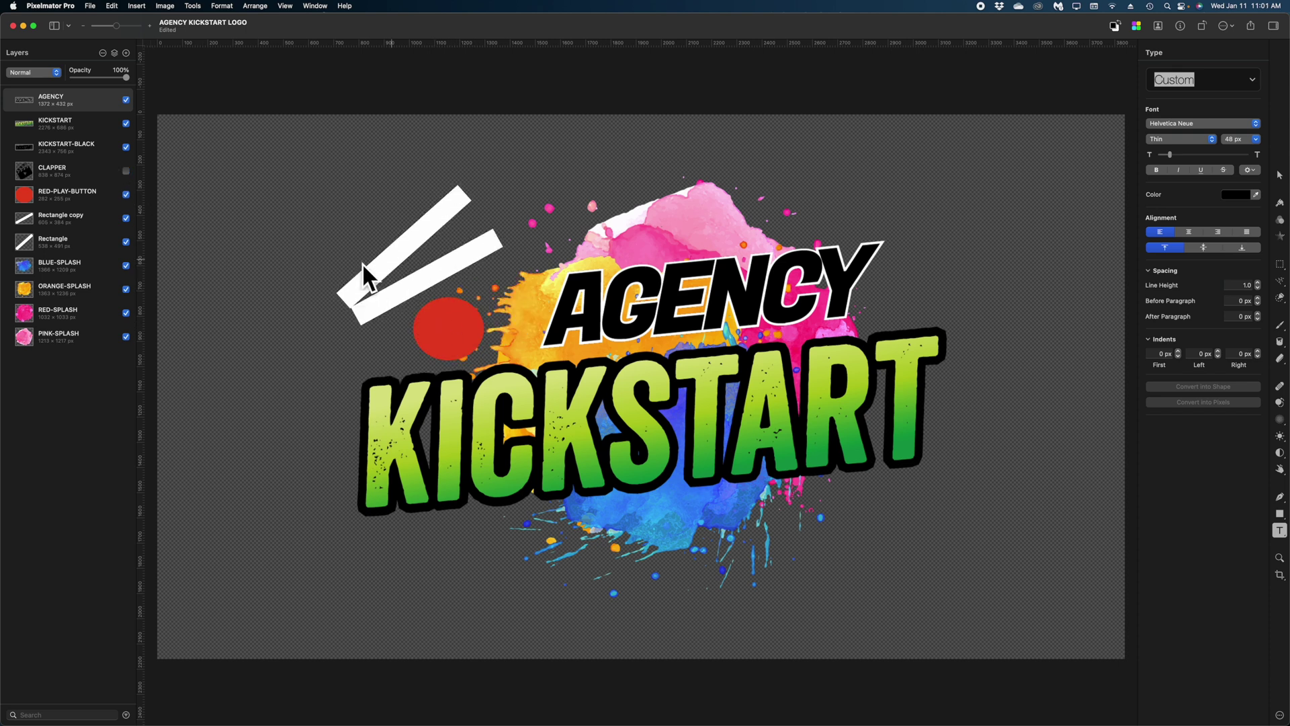
{"action": "left_click", "coordinate": [127, 173]}
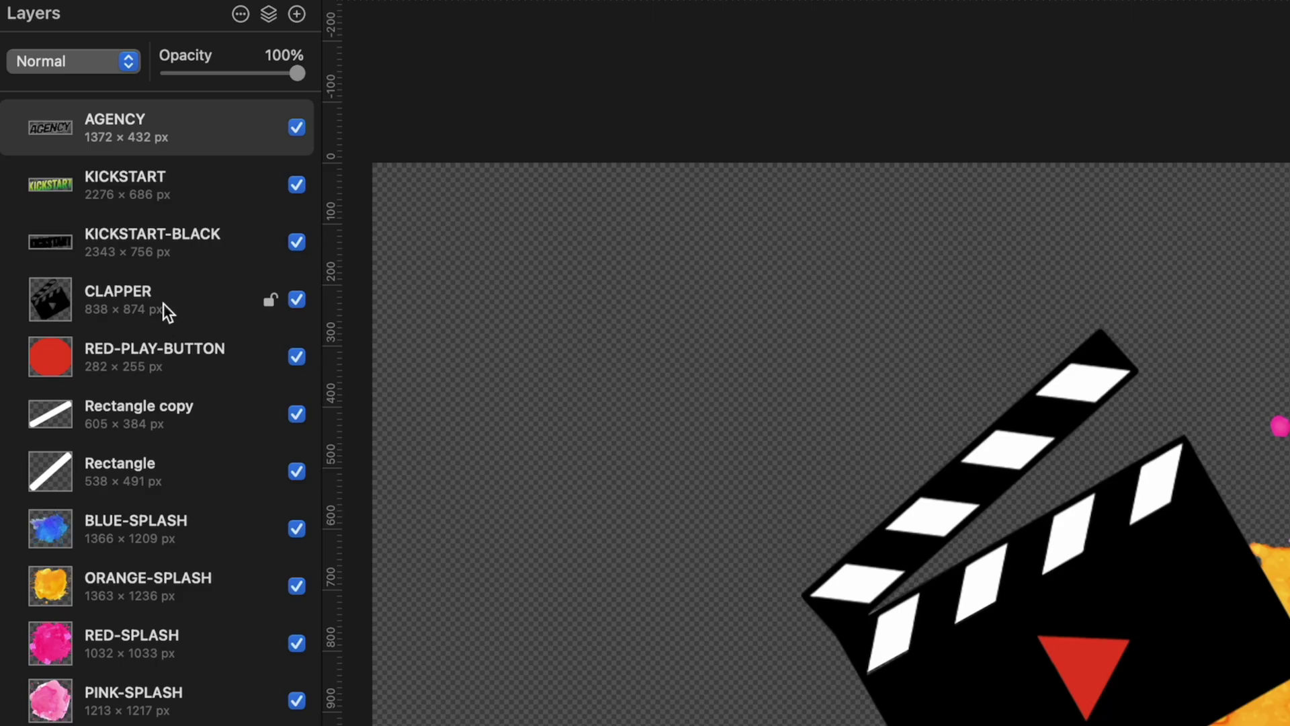
{"action": "left_click", "coordinate": [175, 465], "text": "shift"}
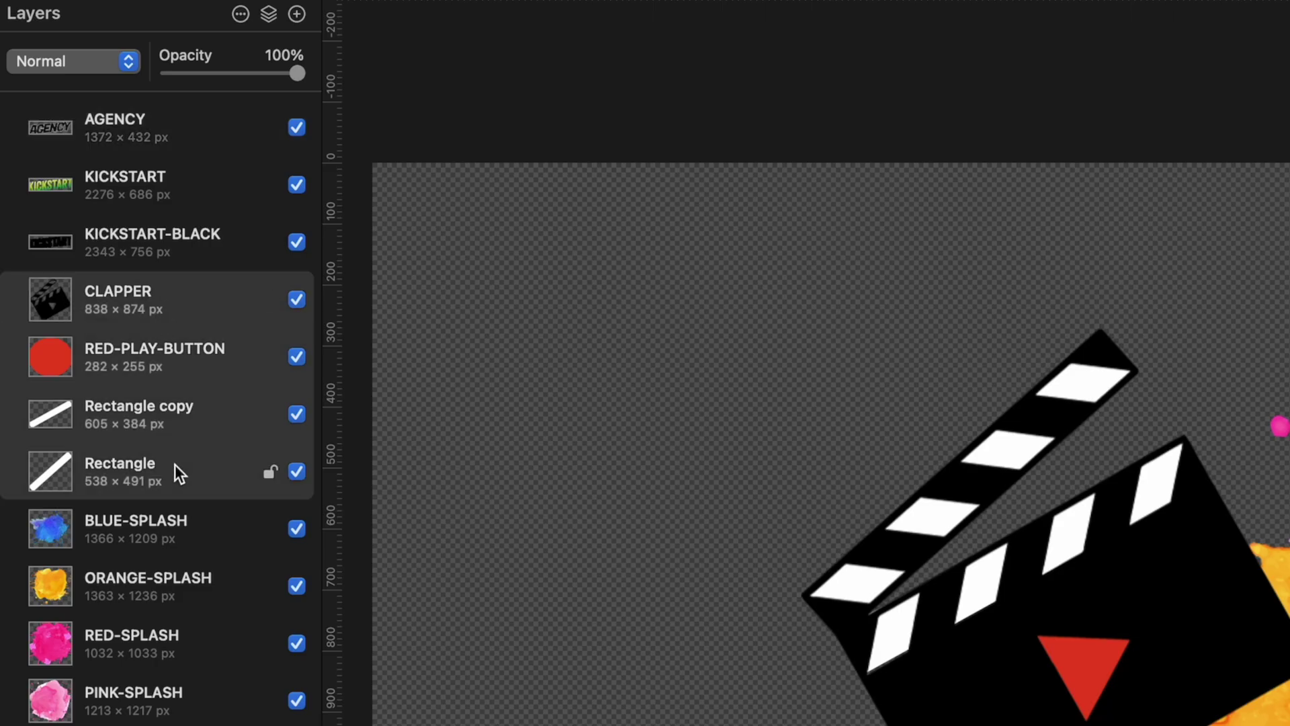
{"action": "right_click", "coordinate": [235, 450]}
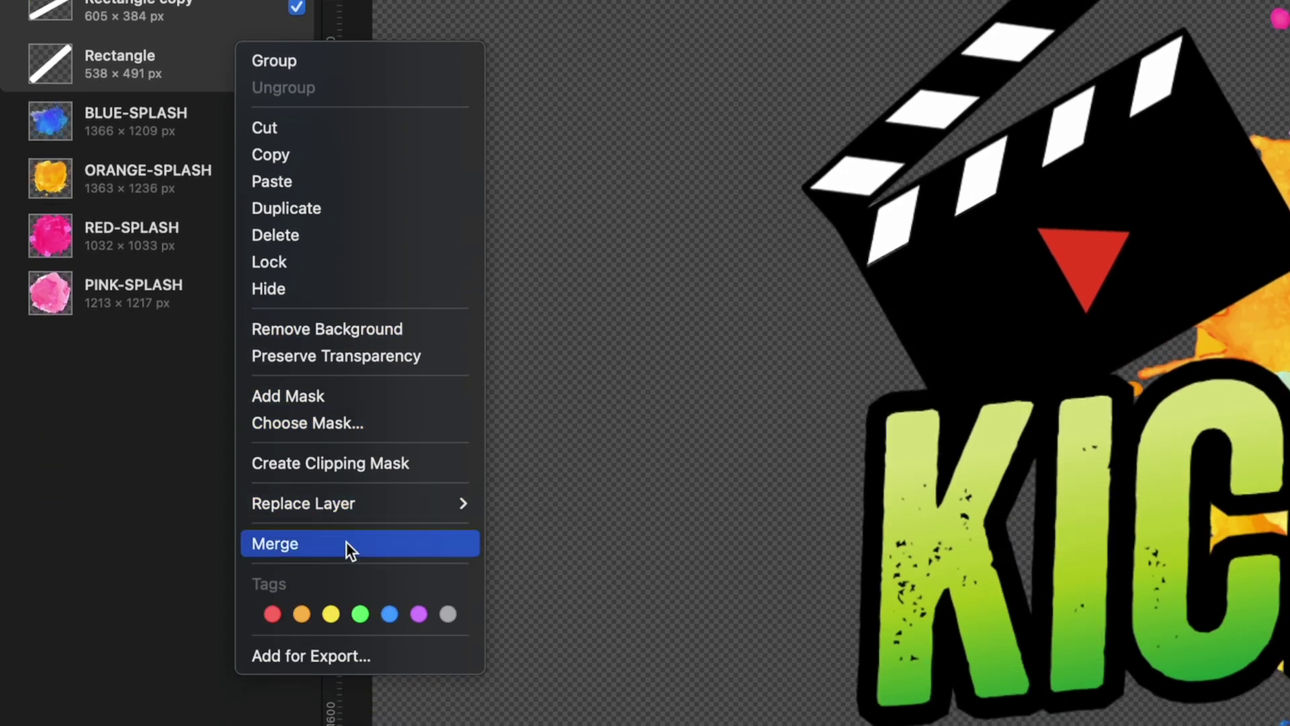
{"action": "left_click", "coordinate": [345, 543]}
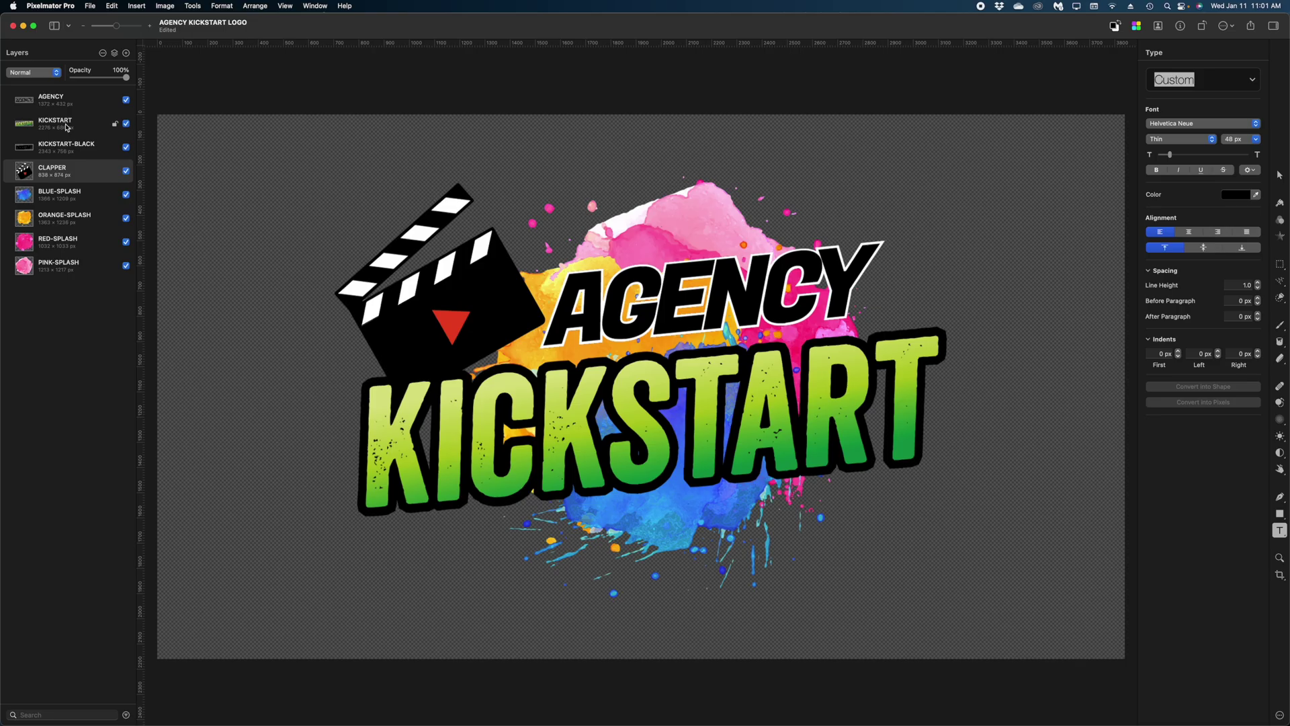
Toggle the KICKSTART layer's visibility to check it, and merge it with the KICKSTART-BLACK layer.
{"action": "left_click", "coordinate": [125, 124]}
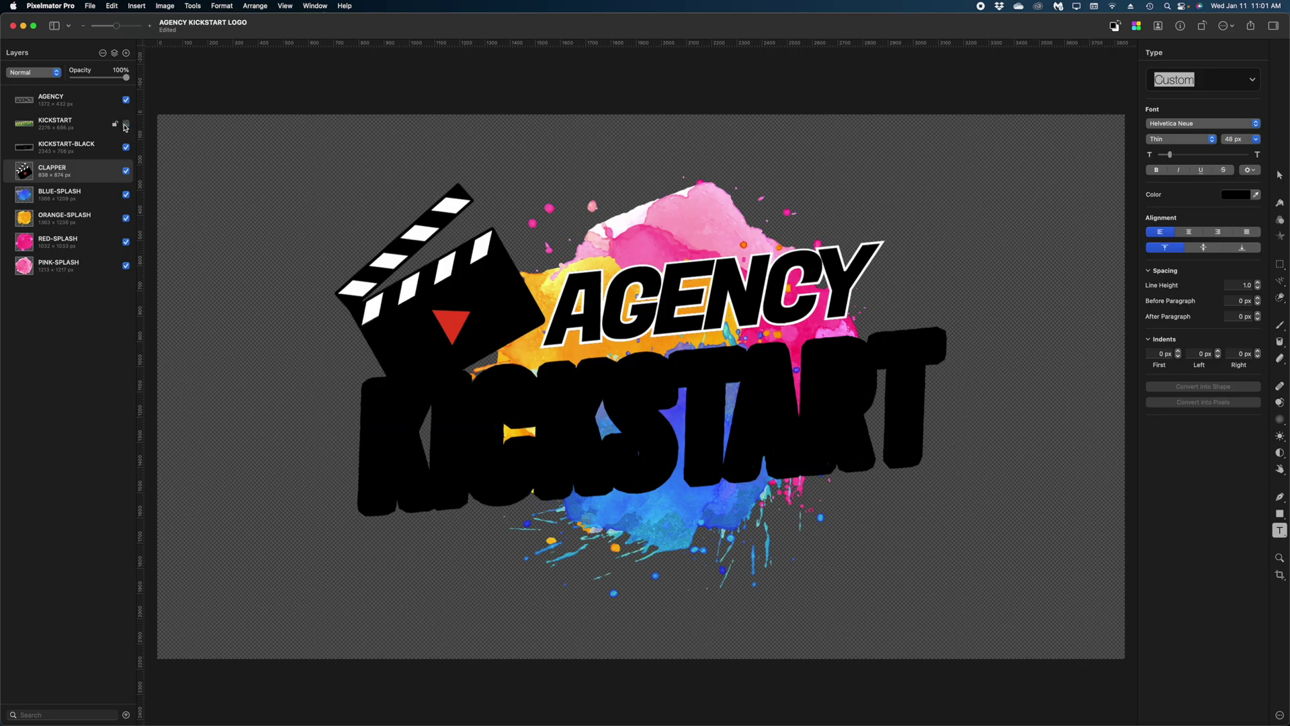
{"action": "left_click", "coordinate": [125, 124]}
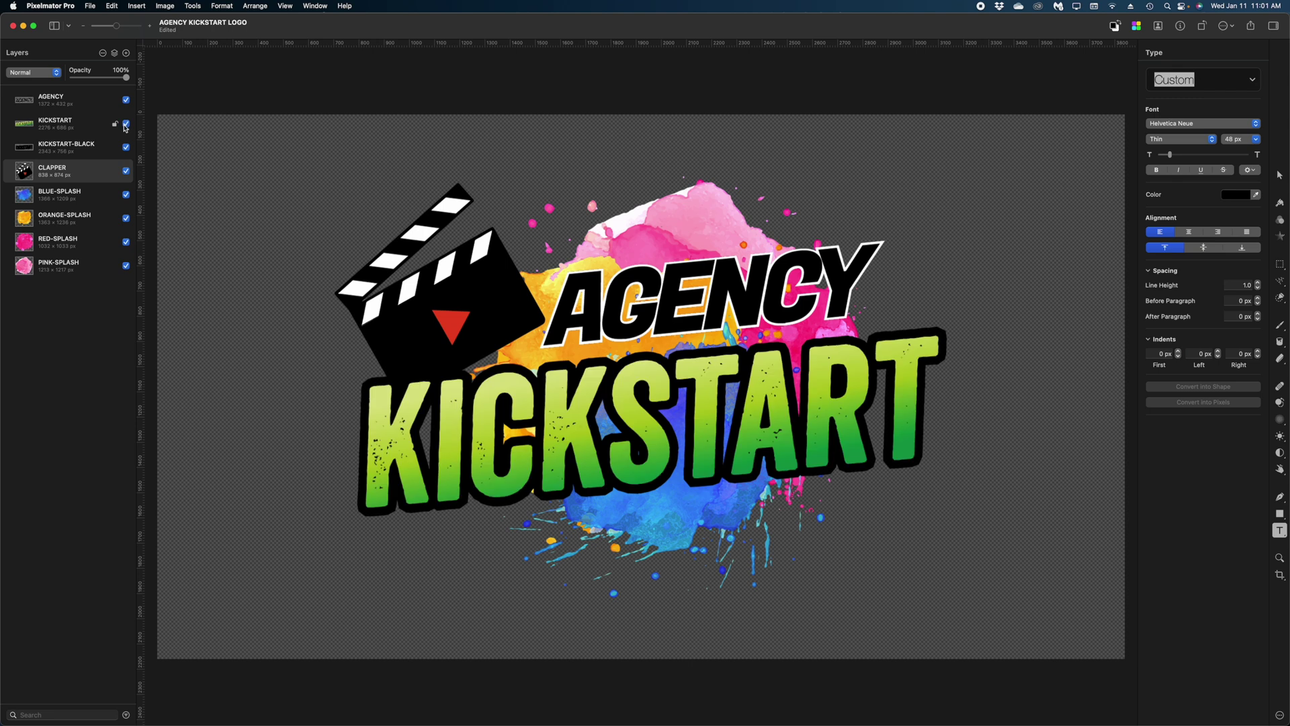
{"action": "left_click", "coordinate": [125, 124]}
{"action": "left_click", "coordinate": [126, 123]}
{"action": "left_click", "coordinate": [90, 131]}
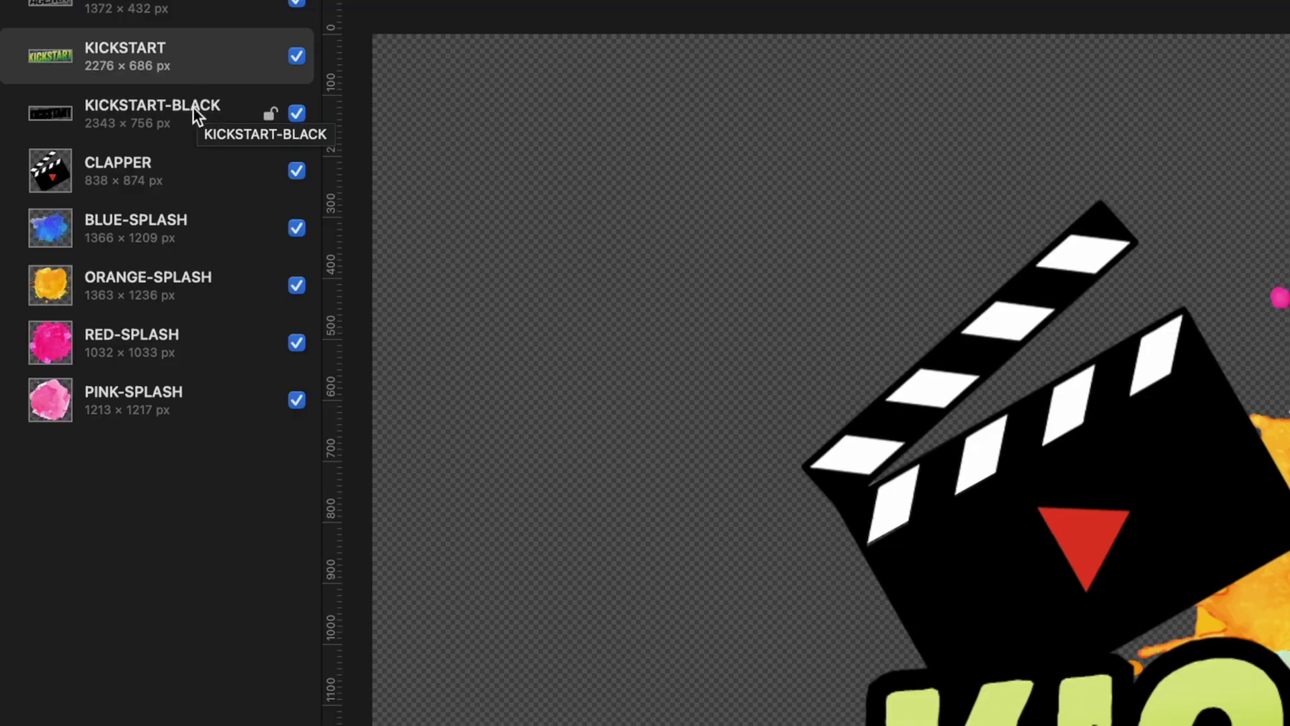
{"action": "right_click", "coordinate": [83, 144]}
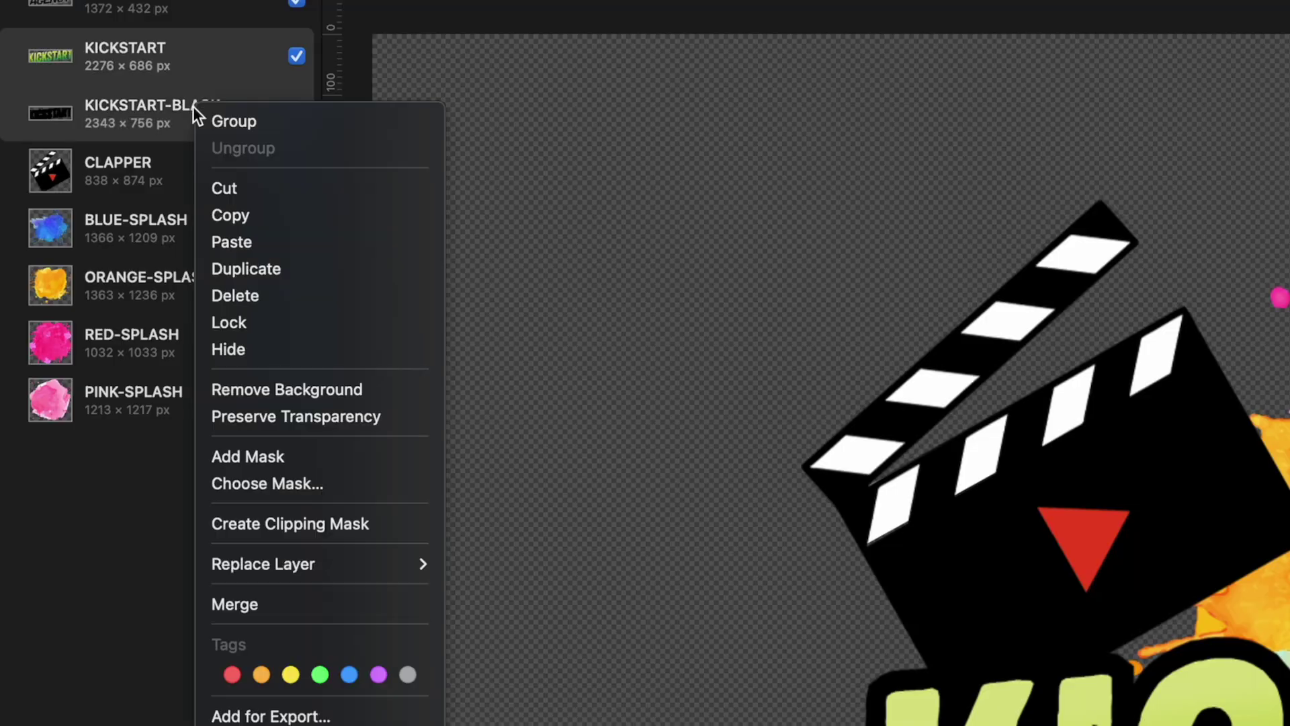
{"action": "left_click", "coordinate": [236, 603]}
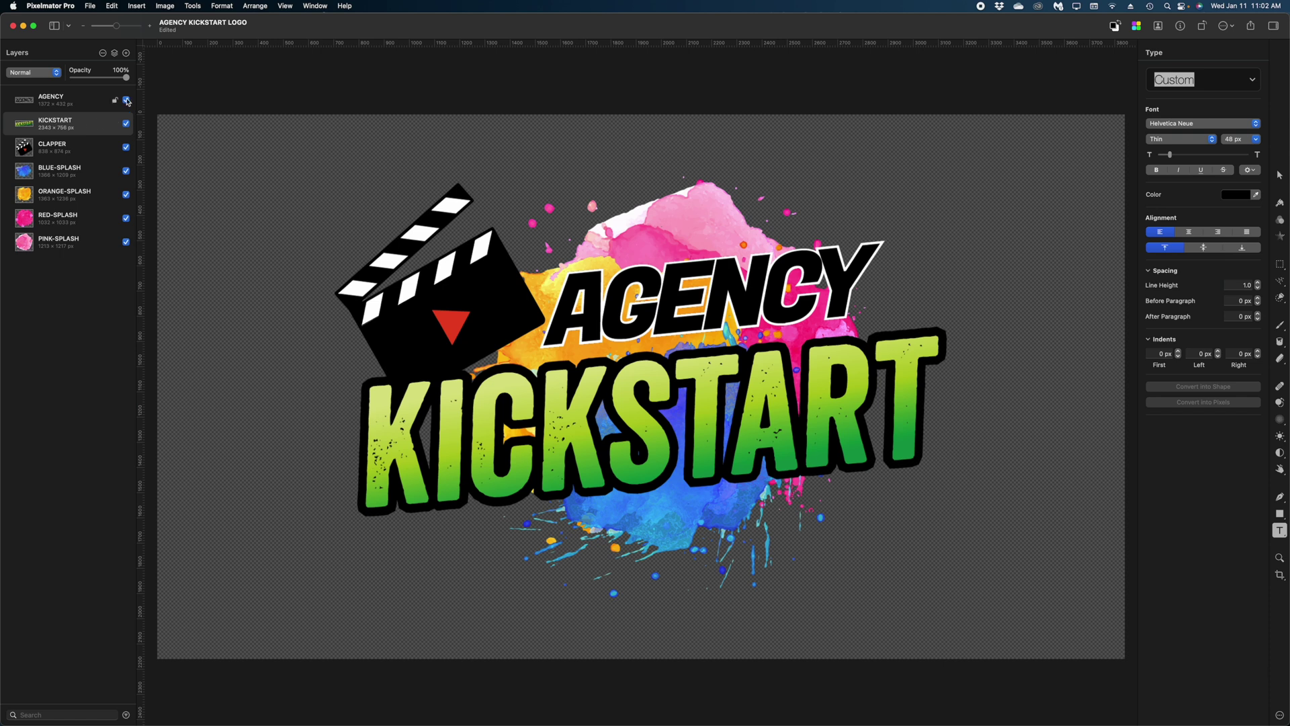
Hide the AGENCY, CLAPPER and all four splash layers so only KICKSTART is shown.
{"action": "left_click", "coordinate": [126, 101]}
{"action": "left_click", "coordinate": [126, 147]}
{"action": "left_click", "coordinate": [127, 171]}
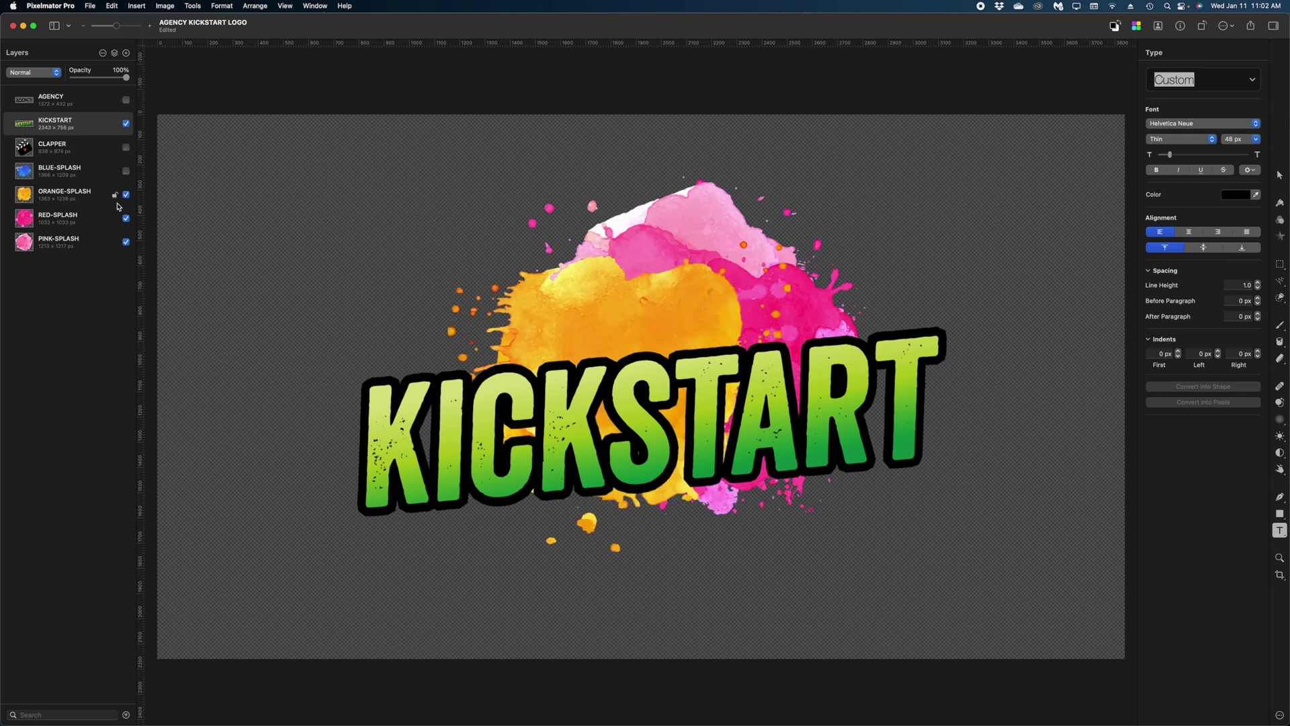
{"action": "left_click", "coordinate": [126, 196]}
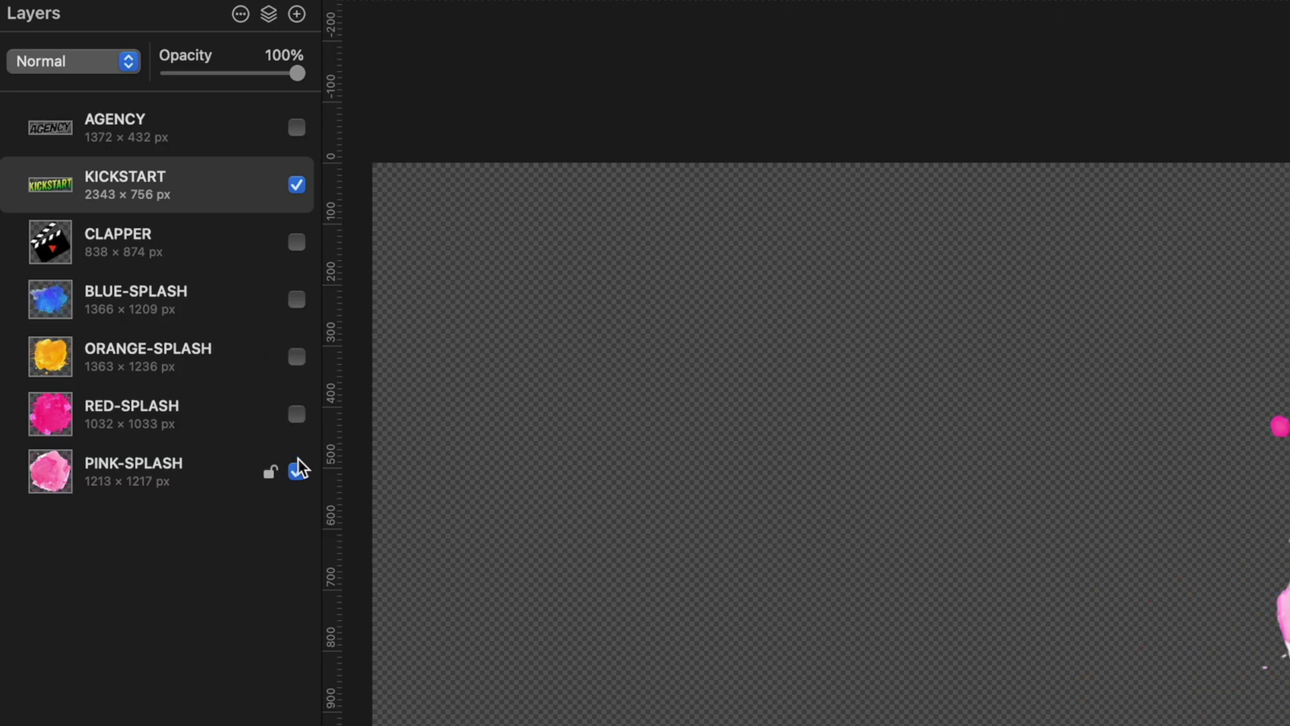
{"action": "left_click", "coordinate": [298, 464]}
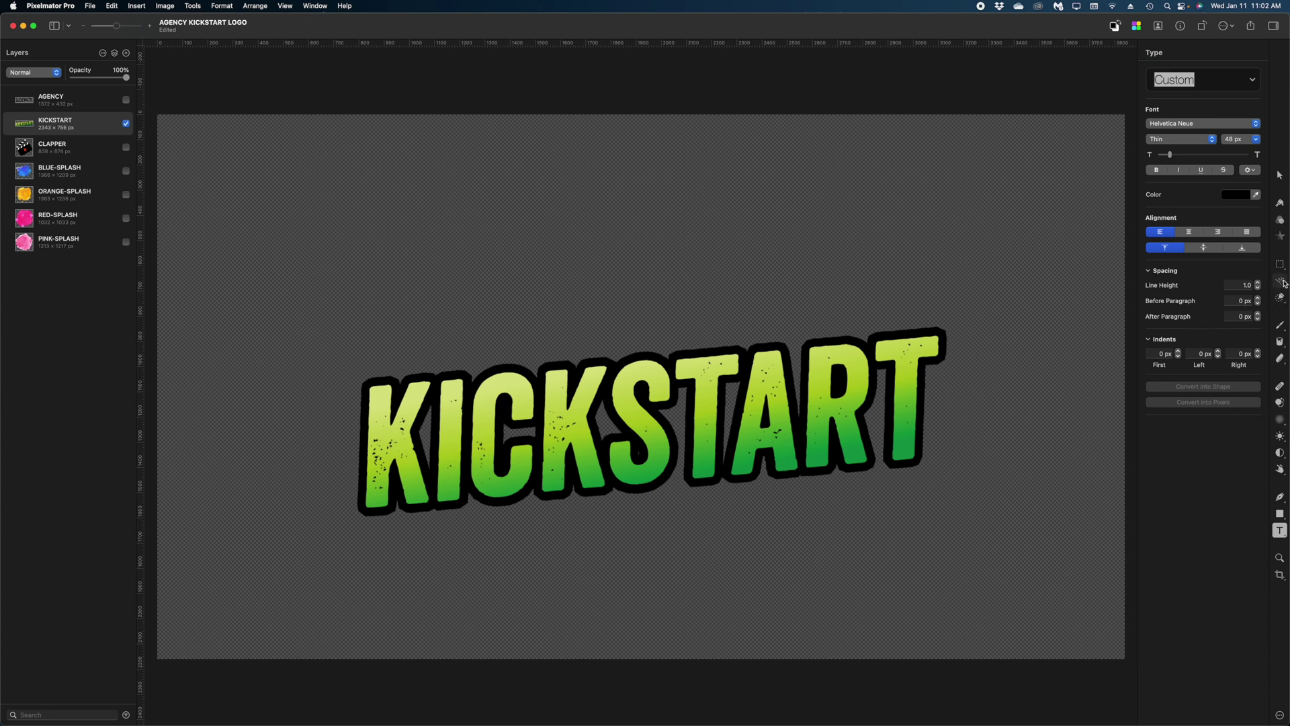
Outline the first letter K of KICKSTART, including its black border, with the Polygonal Selection tool.
{"action": "key", "text": "v"}
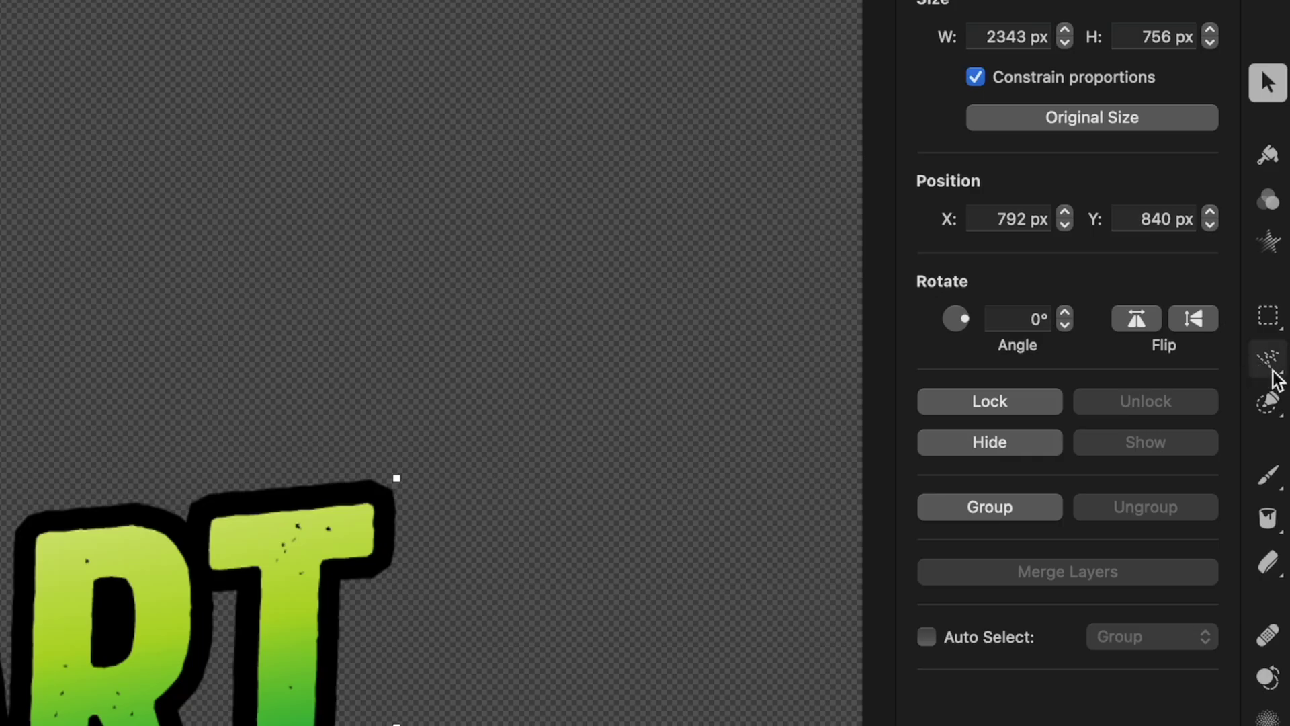
{"action": "left_click", "coordinate": [1280, 374]}
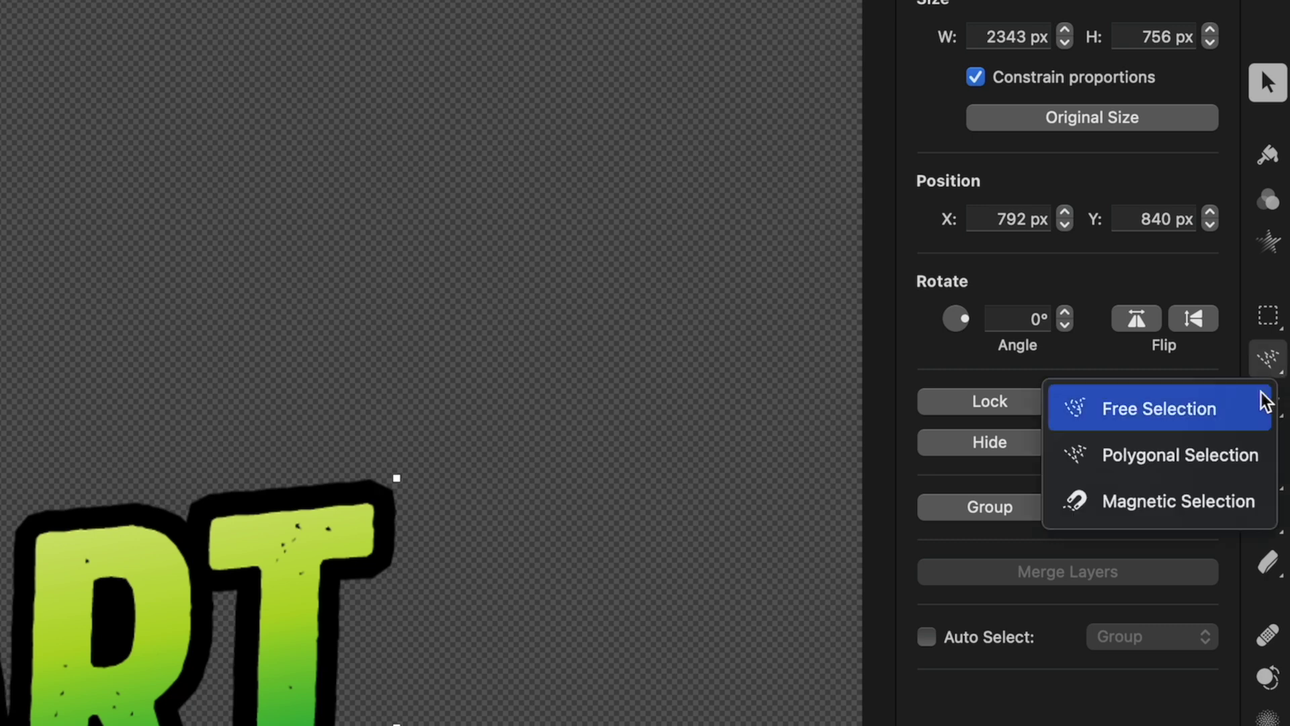
{"action": "left_click", "coordinate": [1229, 459]}
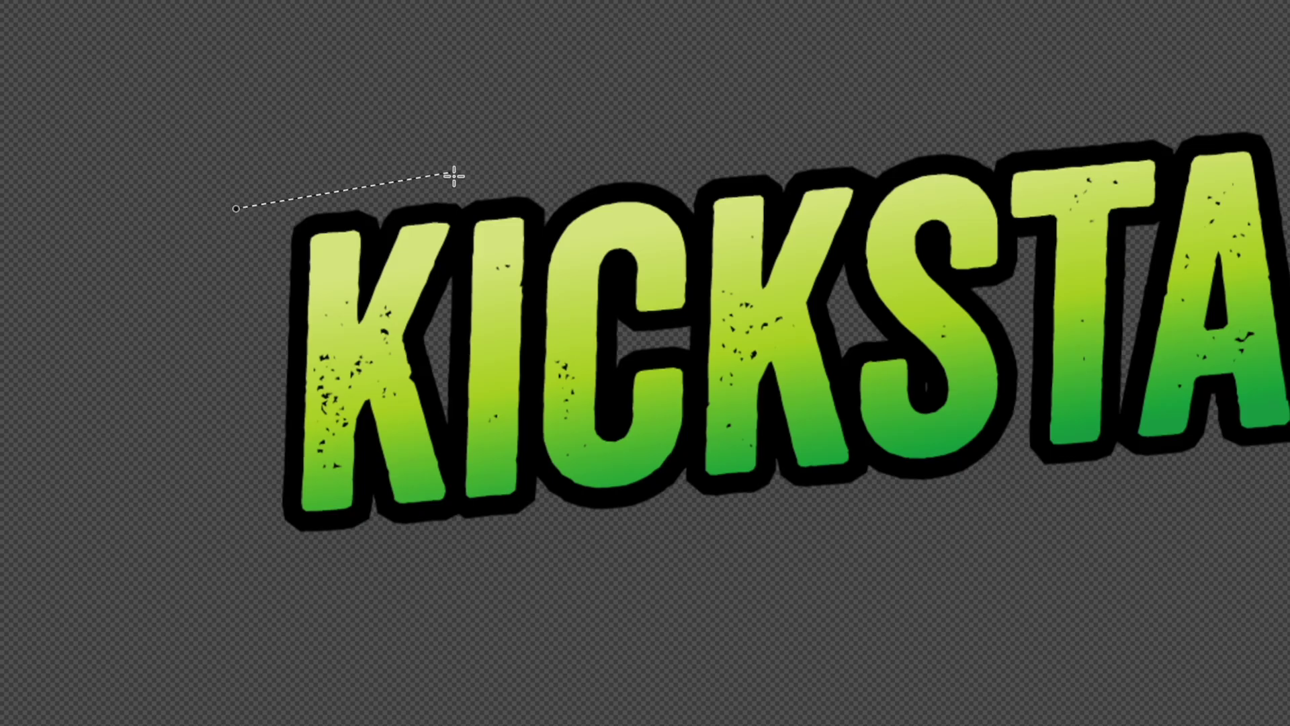
{"action": "left_click", "coordinate": [433, 361]}
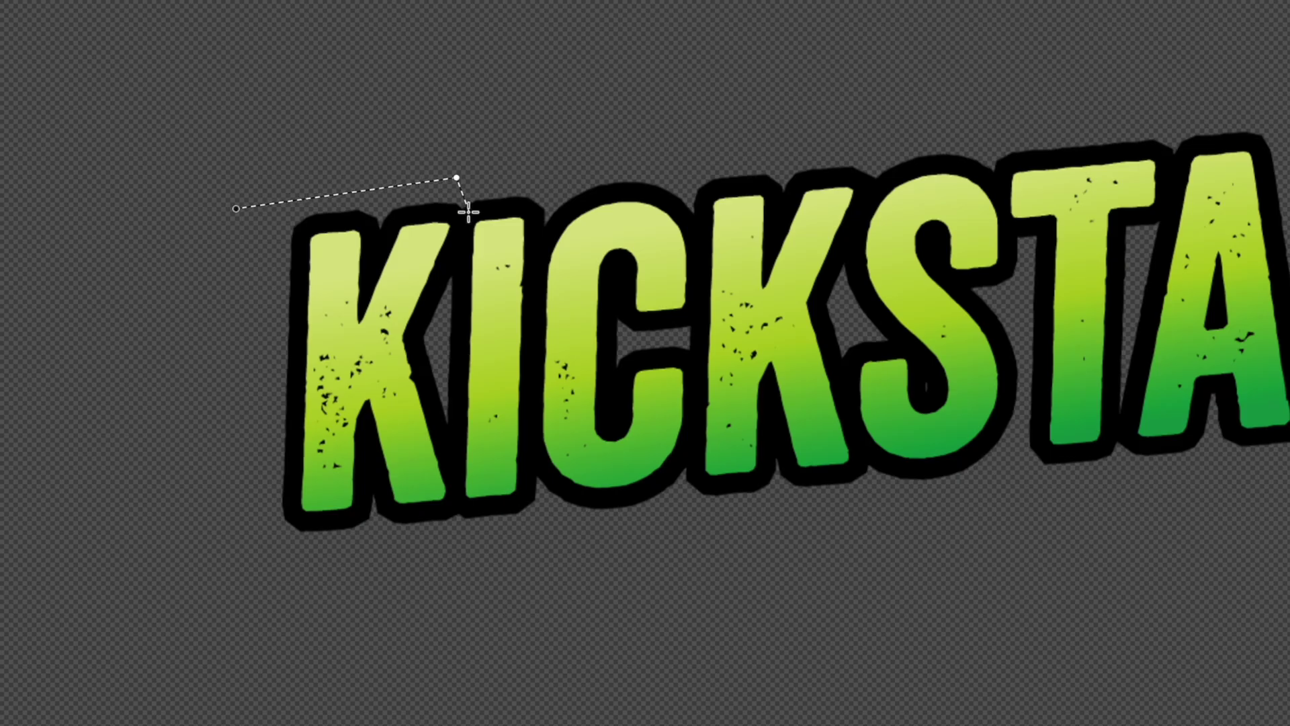
{"action": "left_click", "coordinate": [440, 332]}
{"action": "left_click", "coordinate": [447, 423]}
{"action": "left_click", "coordinate": [464, 527]}
{"action": "left_click", "coordinate": [263, 556]}
{"action": "left_click", "coordinate": [232, 208]}
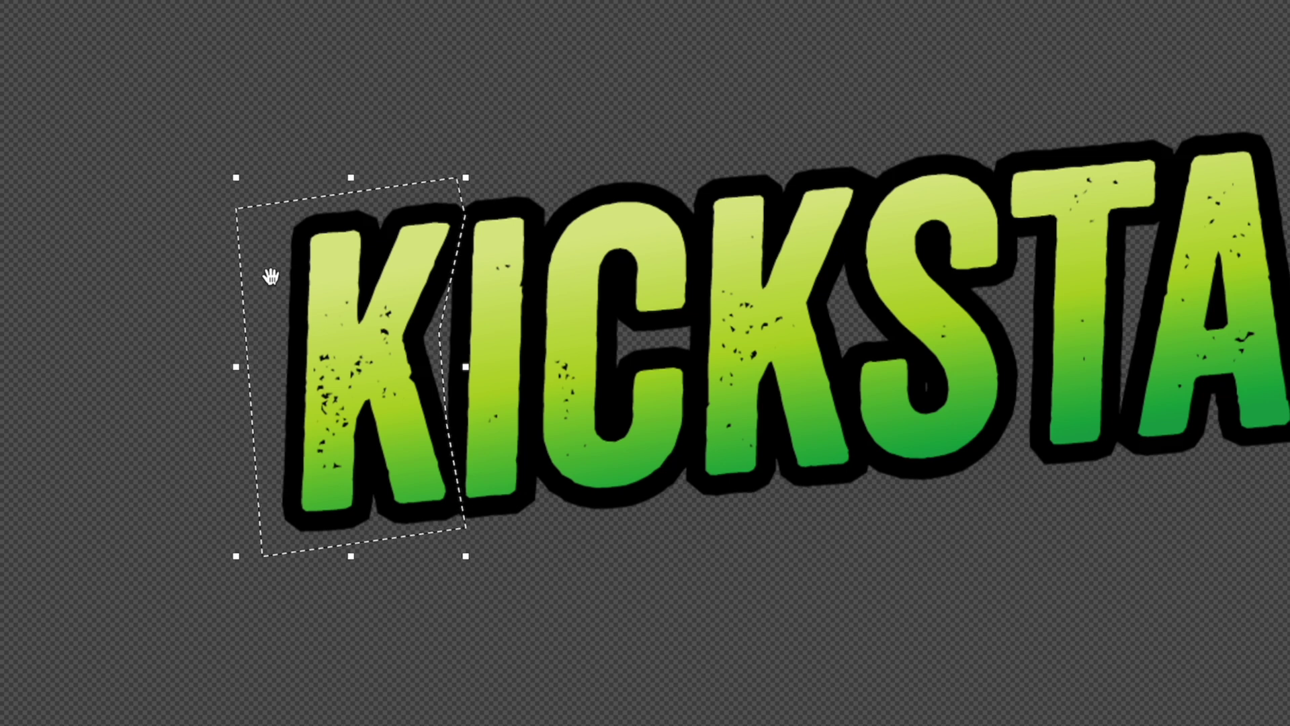
Copy and paste the selected K as its own layer and clear the selection.
{"action": "right_click", "coordinate": [322, 293]}
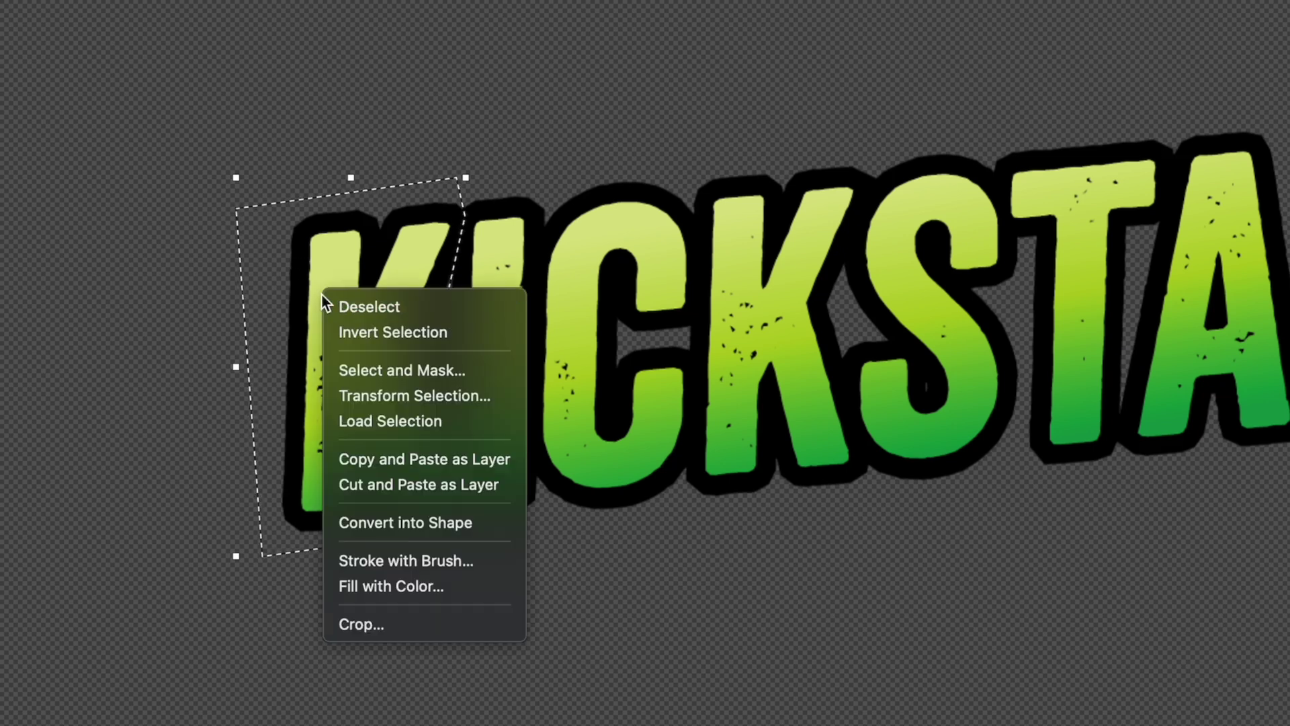
{"action": "left_click", "coordinate": [403, 458]}
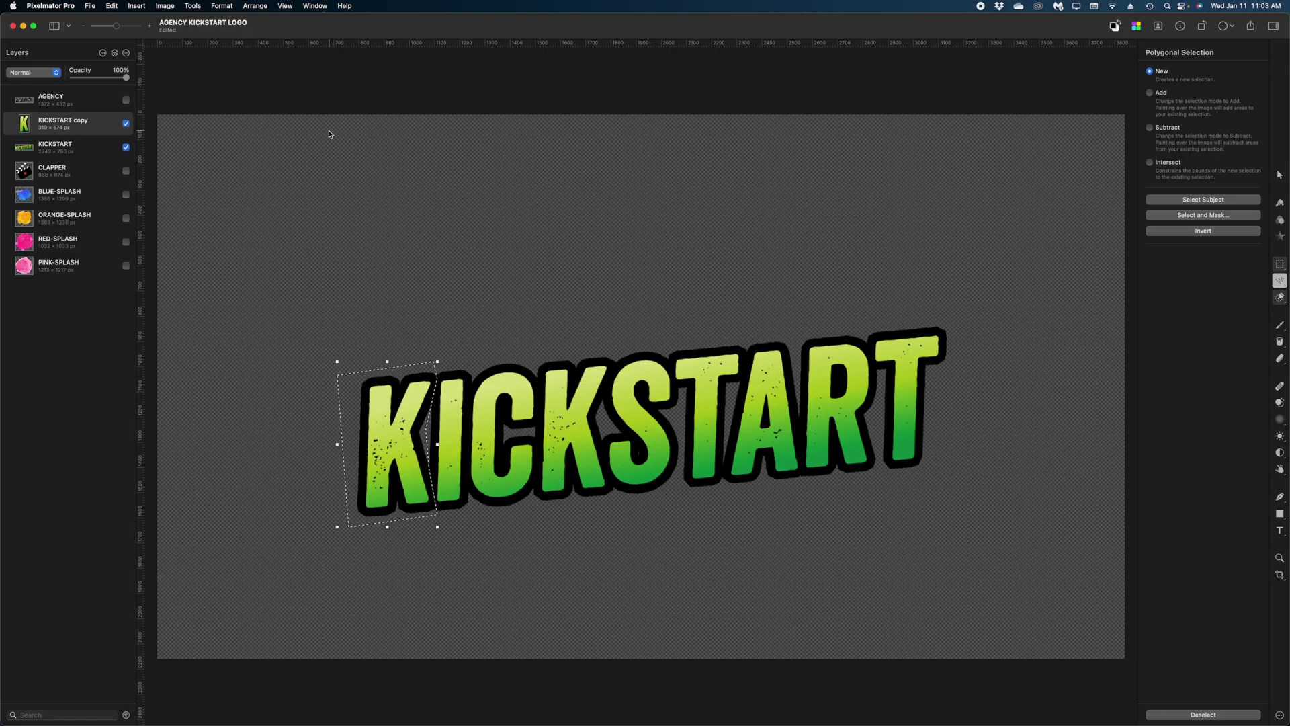
{"action": "key", "text": "super+d"}
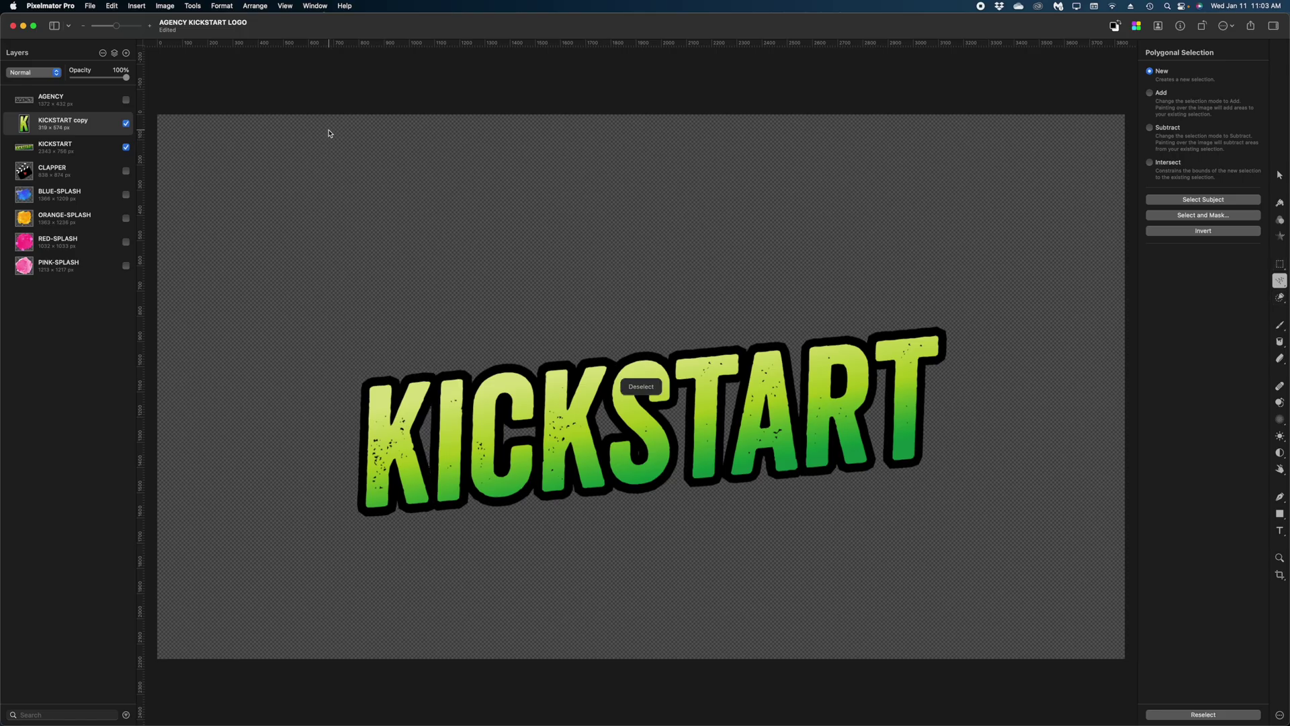
Outline the letter I on the KICKSTART layer with a polygonal selection and copy and paste it as a new layer.
{"action": "left_click", "coordinate": [62, 150]}
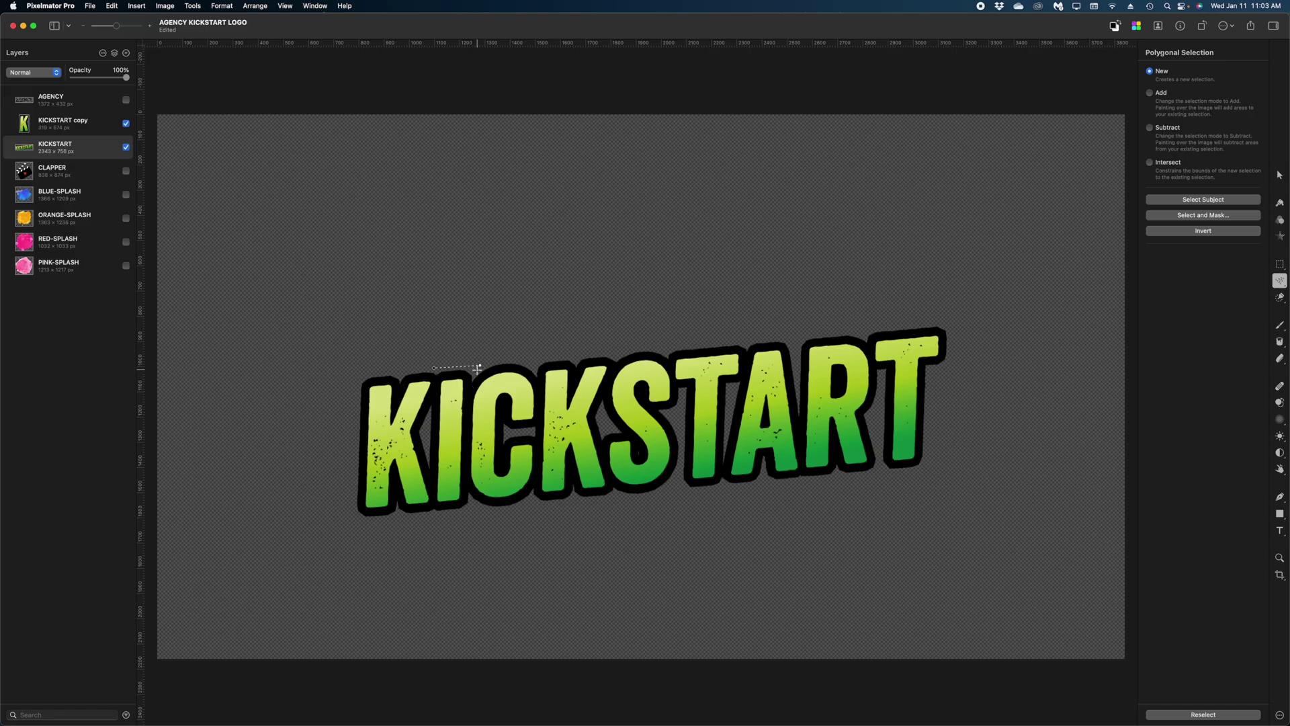
{"action": "left_click", "coordinate": [437, 368]}
{"action": "left_click", "coordinate": [472, 368]}
{"action": "left_click", "coordinate": [469, 508]}
{"action": "double_click", "coordinate": [435, 515]}
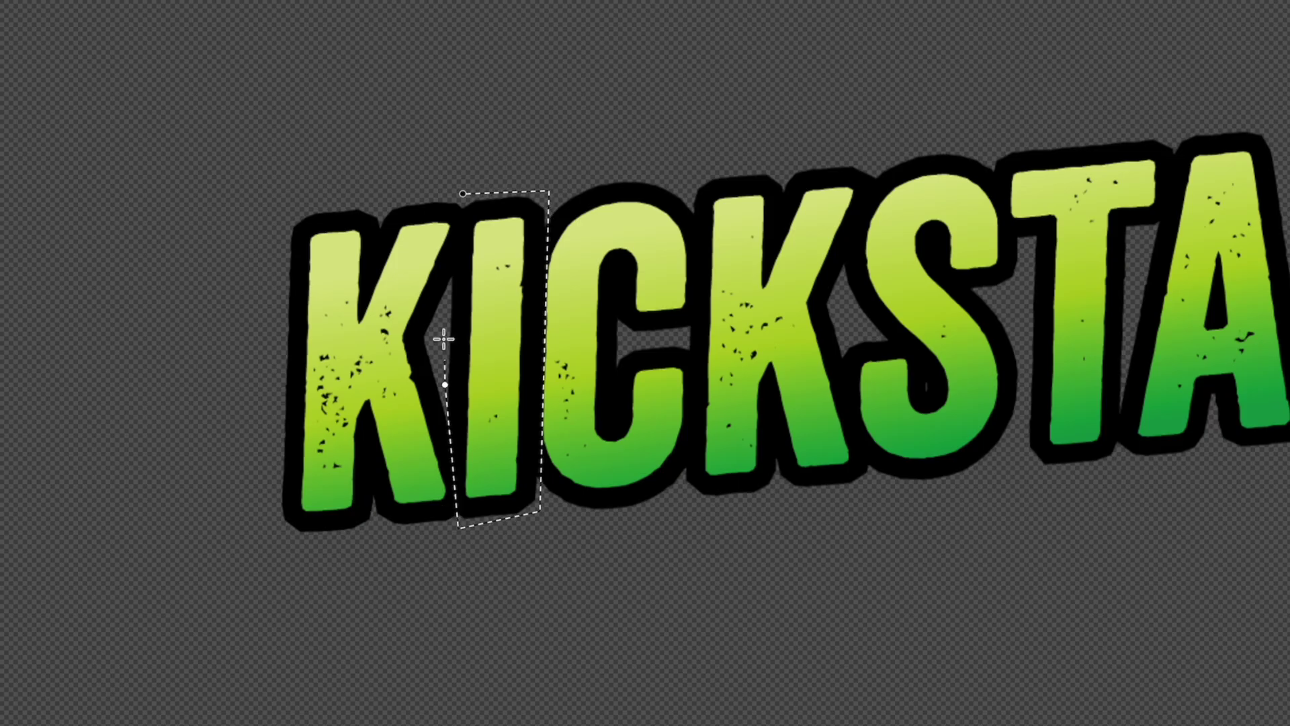
{"action": "left_click_drag", "start_coordinate": [427, 516], "coordinate": [425, 514]}
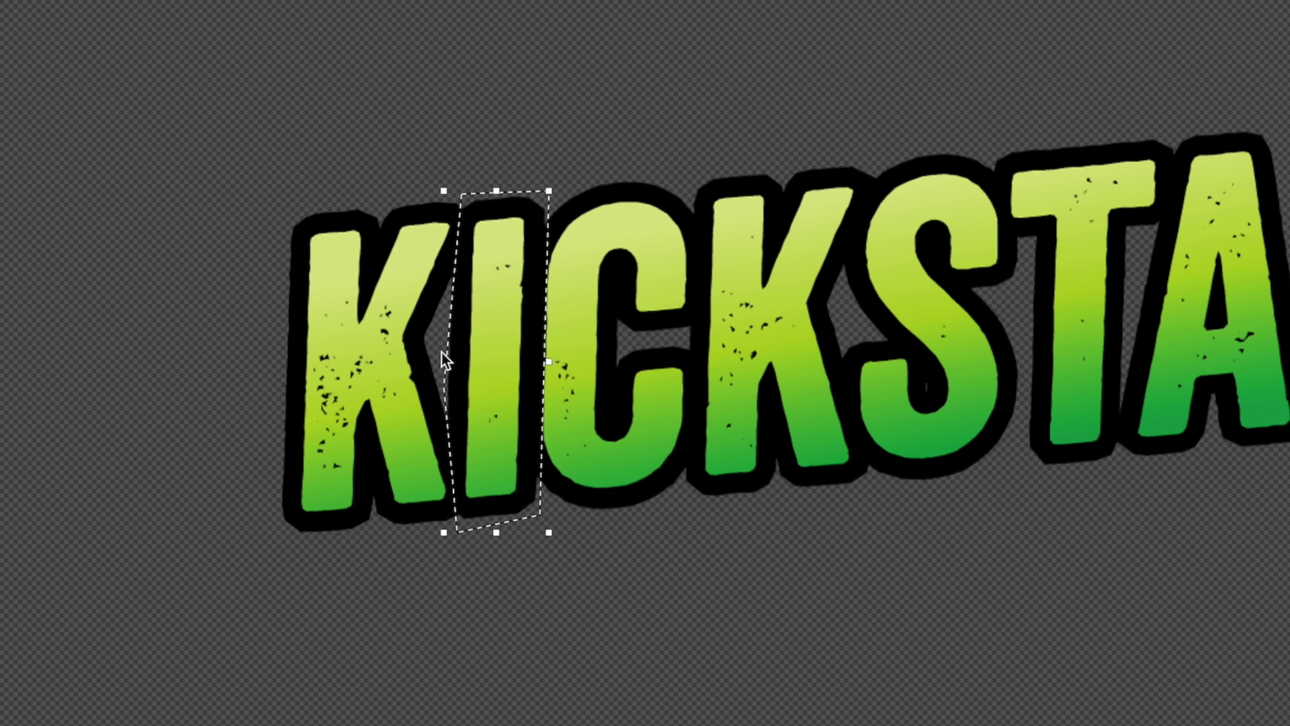
{"action": "right_click", "coordinate": [490, 321]}
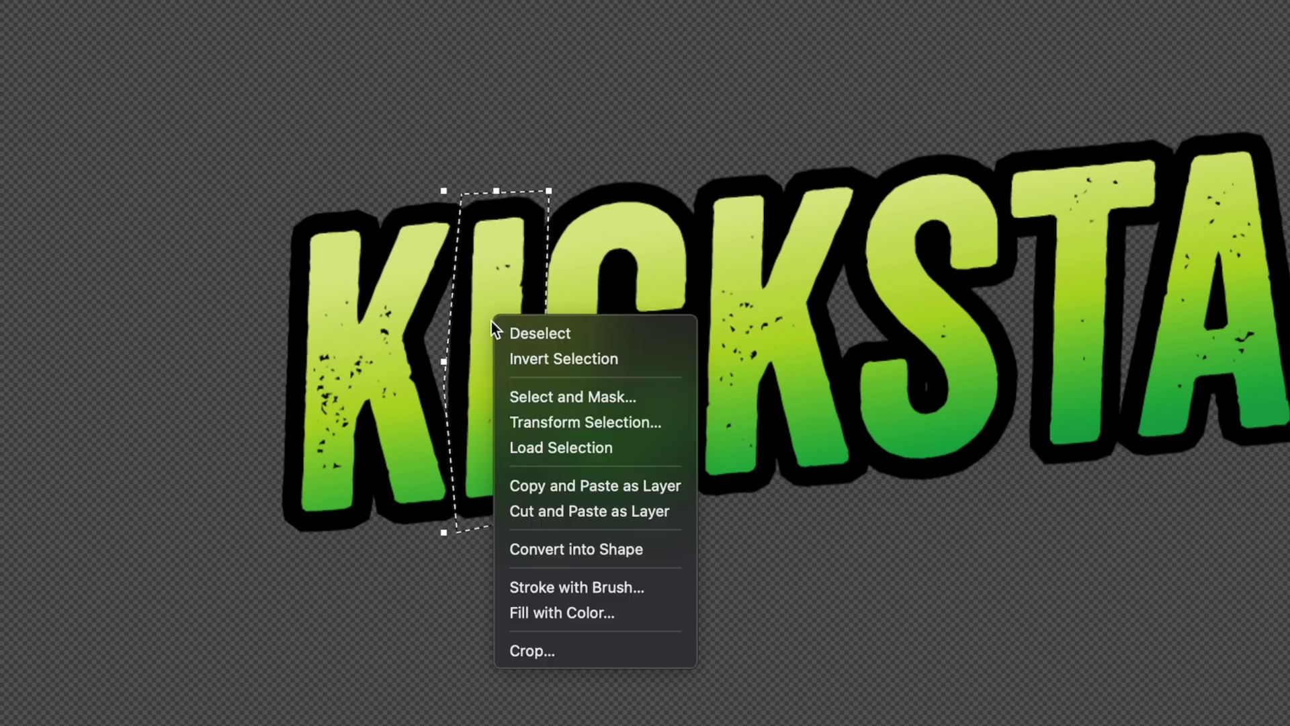
{"action": "left_click", "coordinate": [543, 484]}
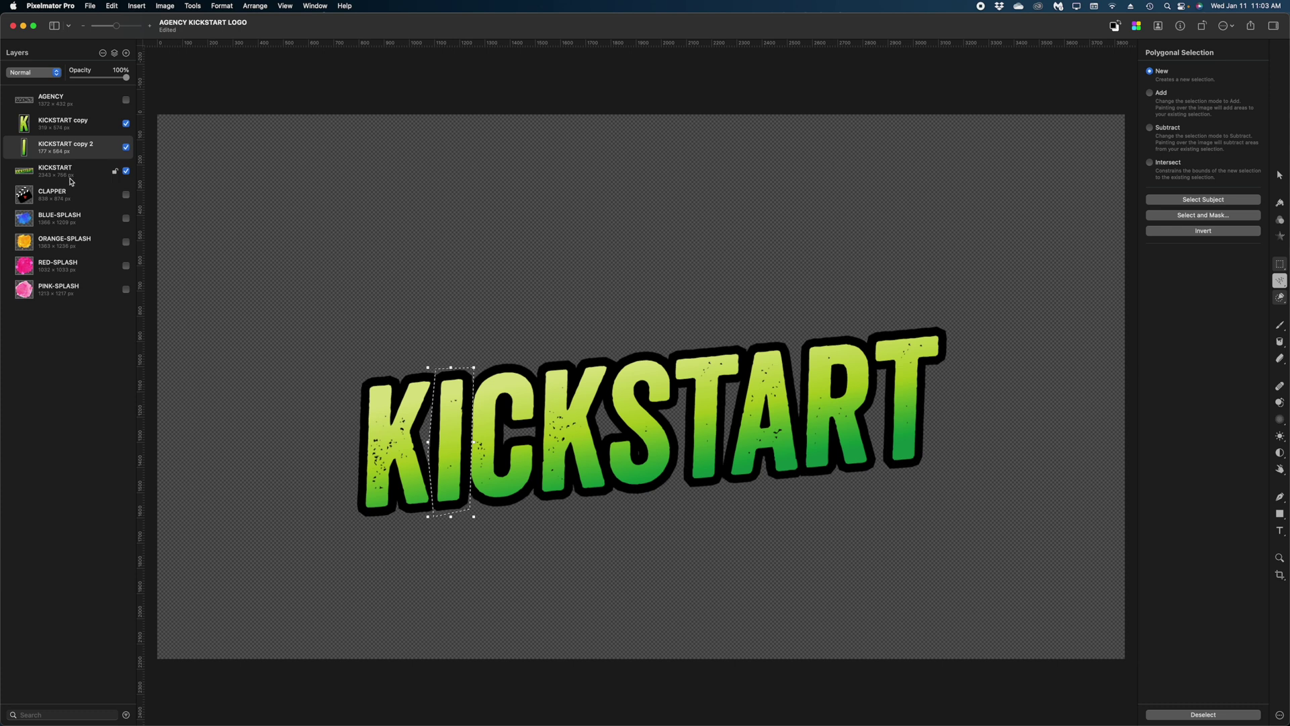
Outline the letters C, second K, S and first T on the KICKSTART layer and copy each into its own layer.
{"action": "left_click", "coordinate": [69, 176]}
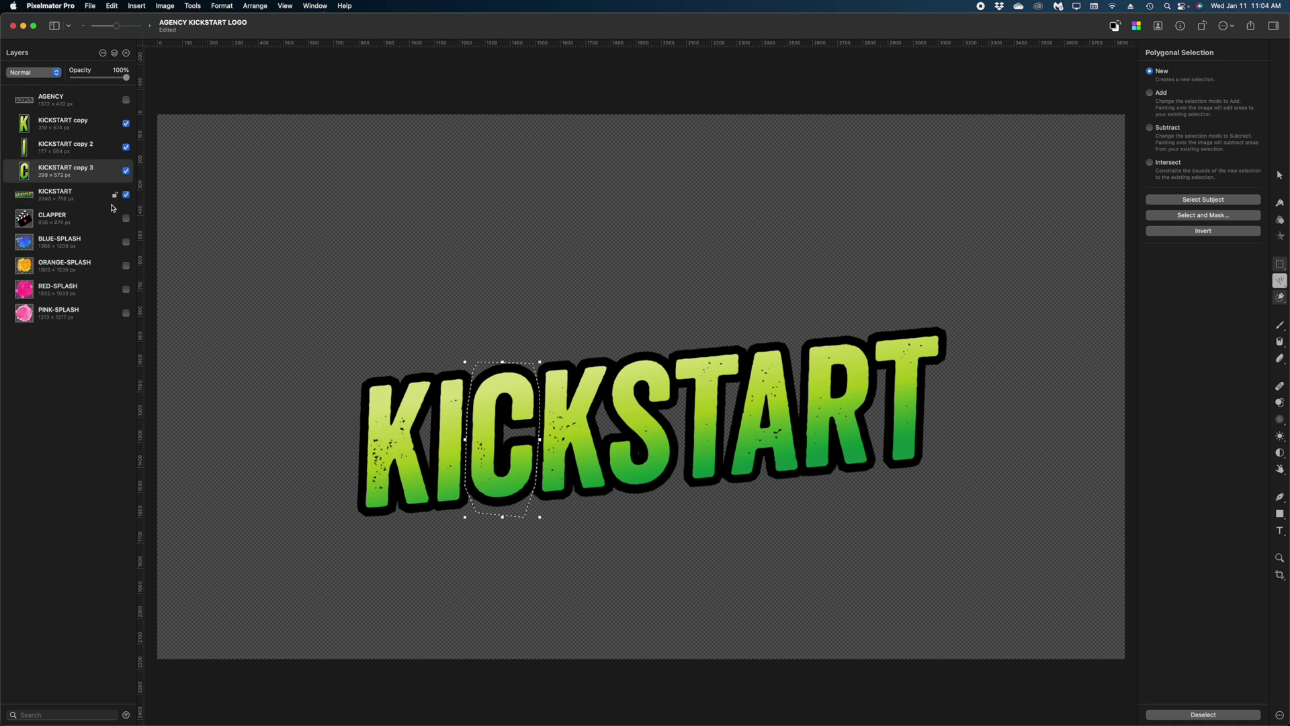
{"action": "scroll", "coordinate": [453, 468], "scroll_direction": "up", "scroll_amount": 3}
{"action": "left_click", "coordinate": [457, 199]}
{"action": "right_click", "coordinate": [634, 225]}
{"action": "left_click", "coordinate": [679, 299]}
Outline the letters A, R and final T on the KICKSTART layer and copy each into its own layer.
{"action": "left_click", "coordinate": [881, 165]}
{"action": "left_click", "coordinate": [976, 159]}
{"action": "left_click", "coordinate": [989, 317]}
{"action": "left_click", "coordinate": [1000, 458]}
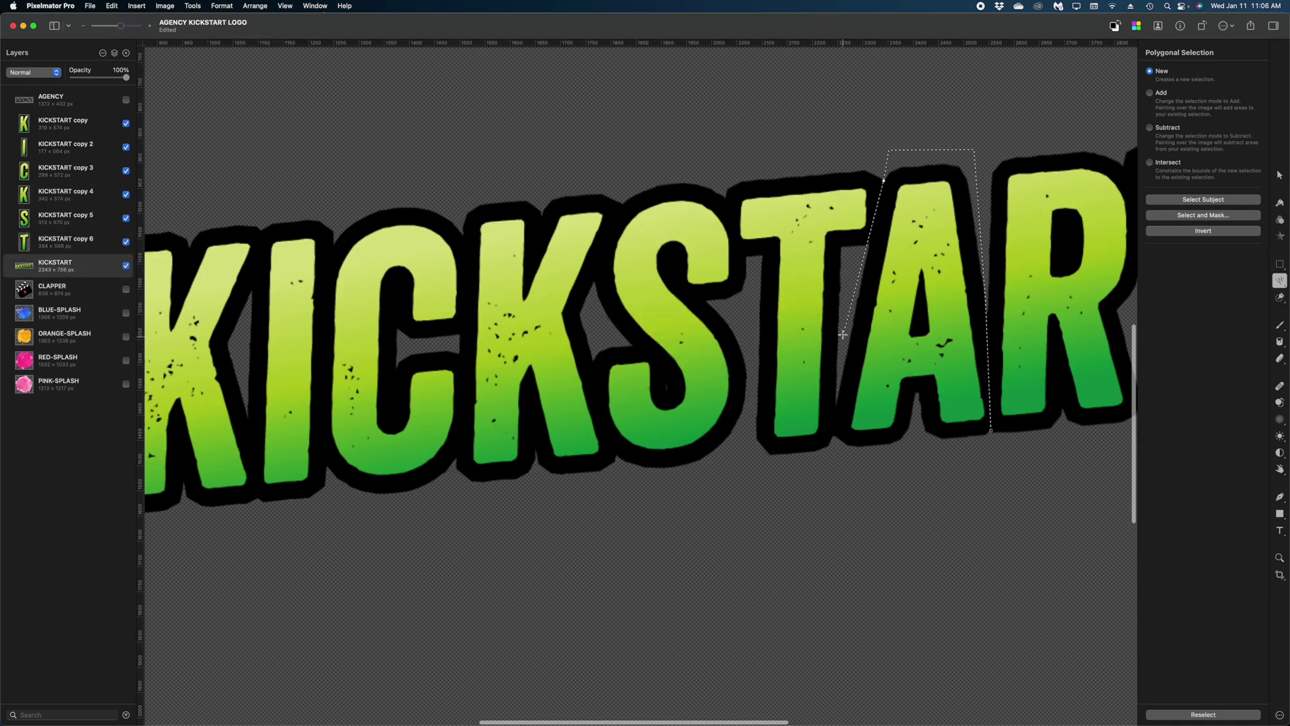
{"action": "scroll", "coordinate": [638, 336], "scroll_direction": "right", "scroll_amount": 10}
{"action": "left_click", "coordinate": [763, 160]}
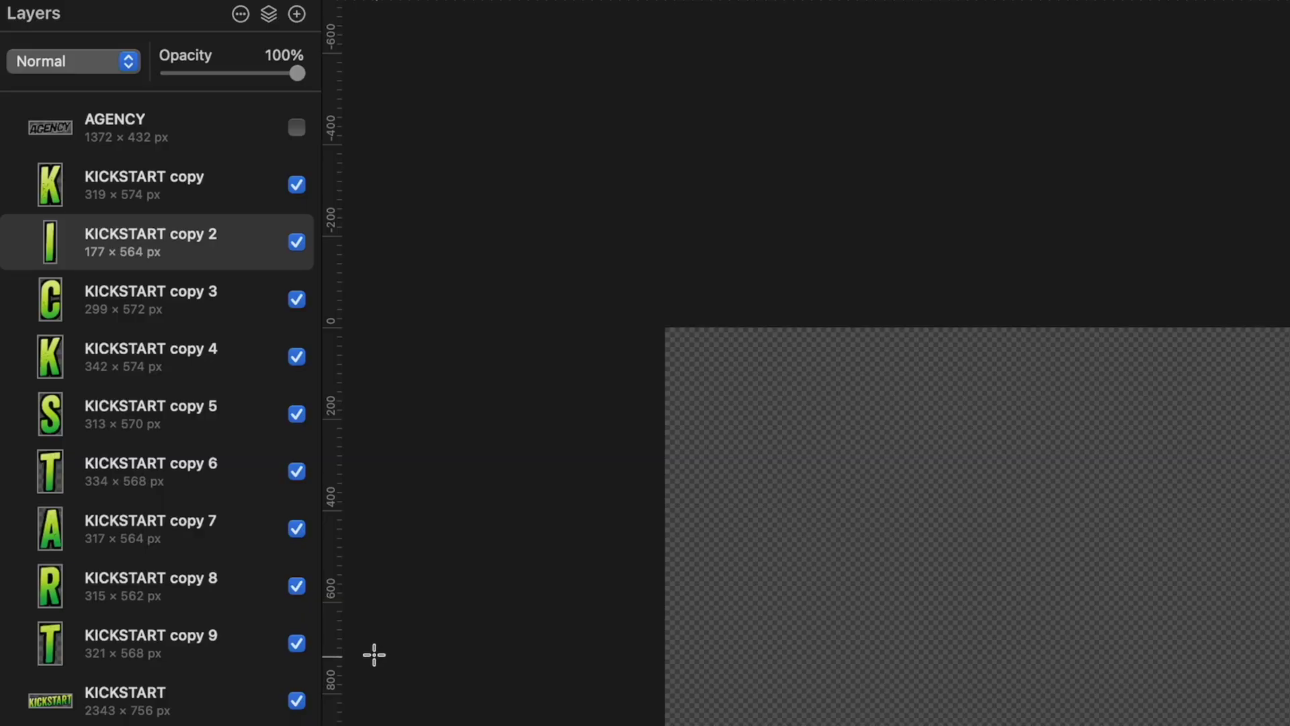
Make the AGENCY, CLAPPER and all four colour splash layers visible again.
{"action": "left_click", "coordinate": [296, 128]}
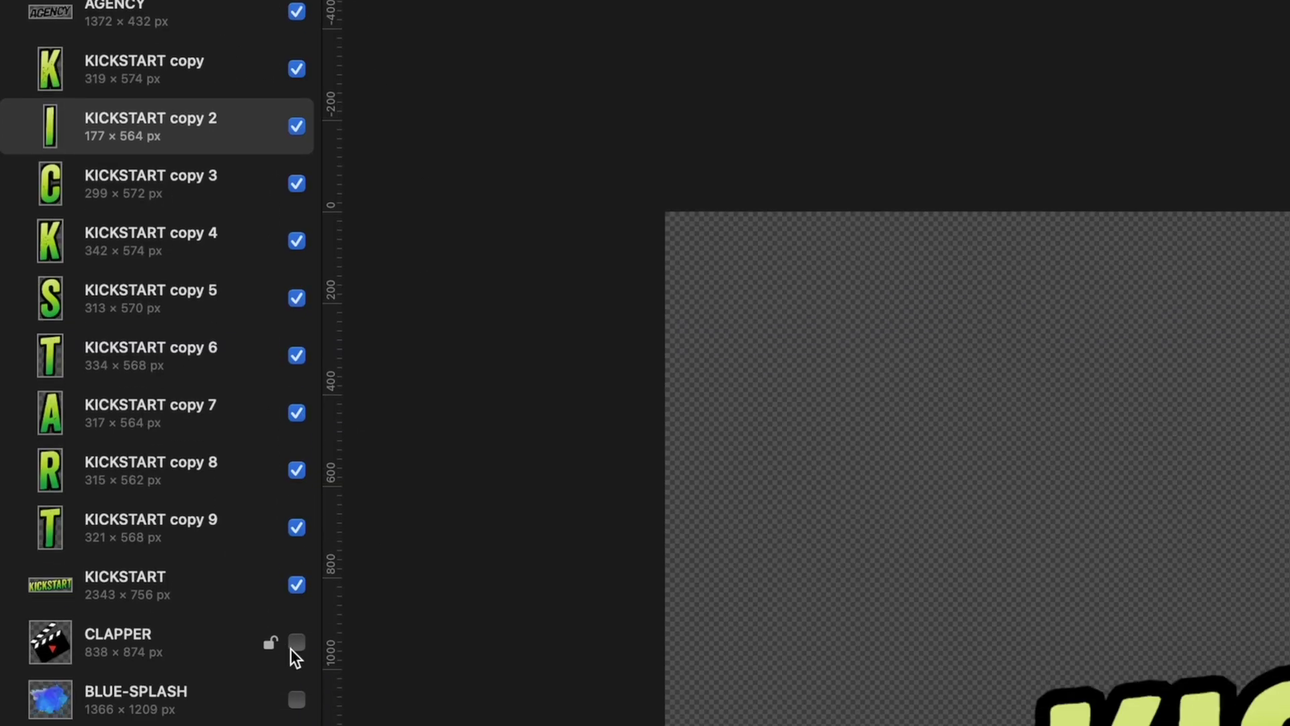
{"action": "left_click", "coordinate": [296, 639]}
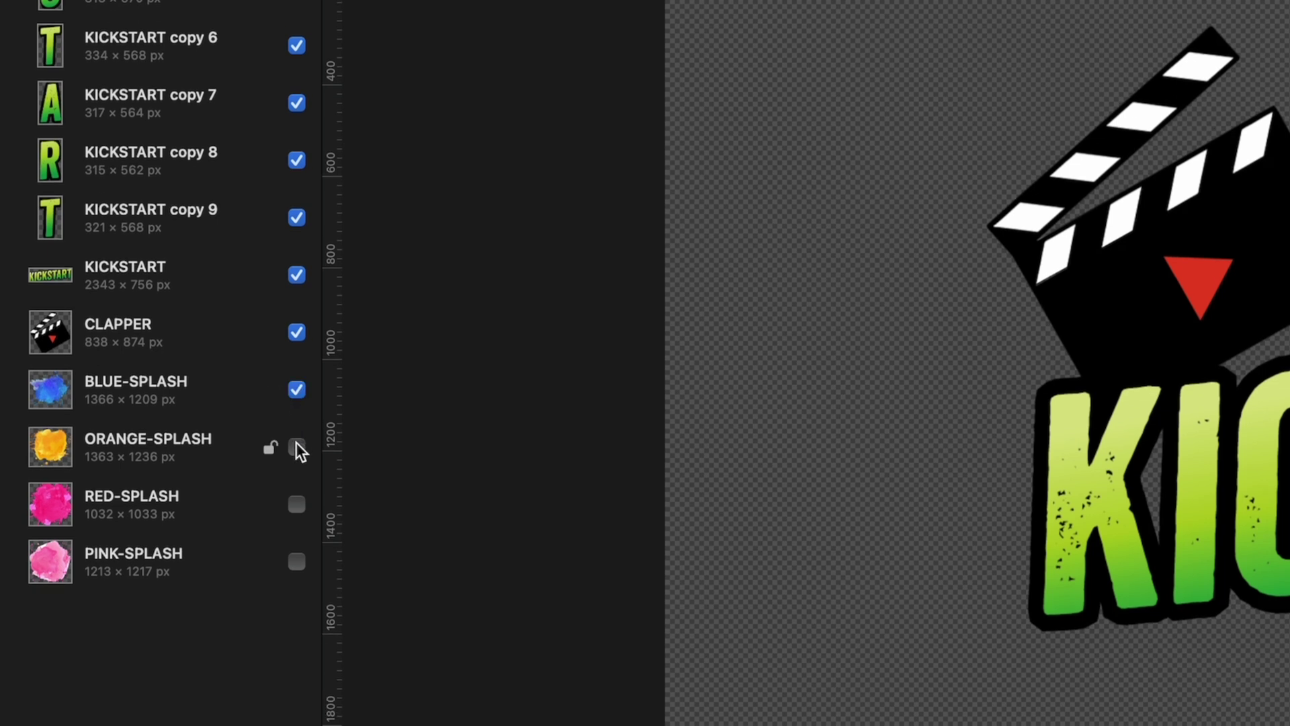
{"action": "left_click", "coordinate": [297, 447]}
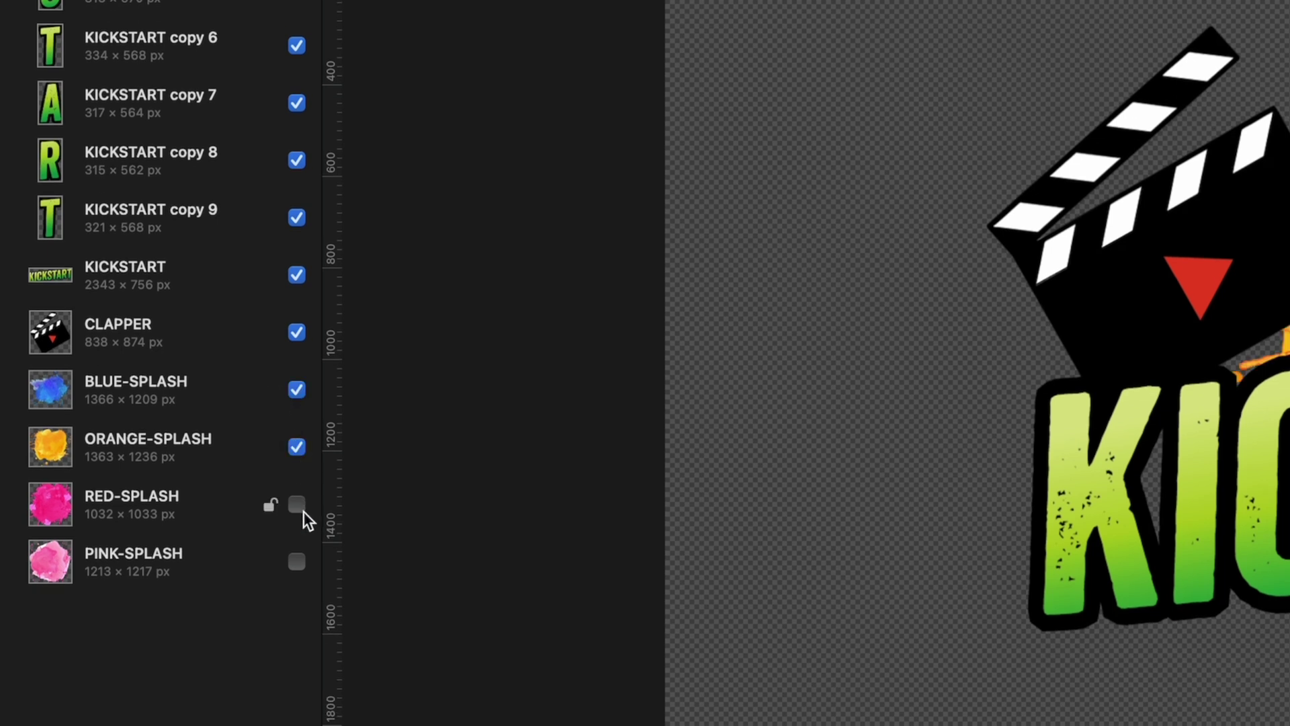
Remove the original complete KICKSTART layer below the separated letters by cutting it.
{"action": "left_click", "coordinate": [160, 273]}
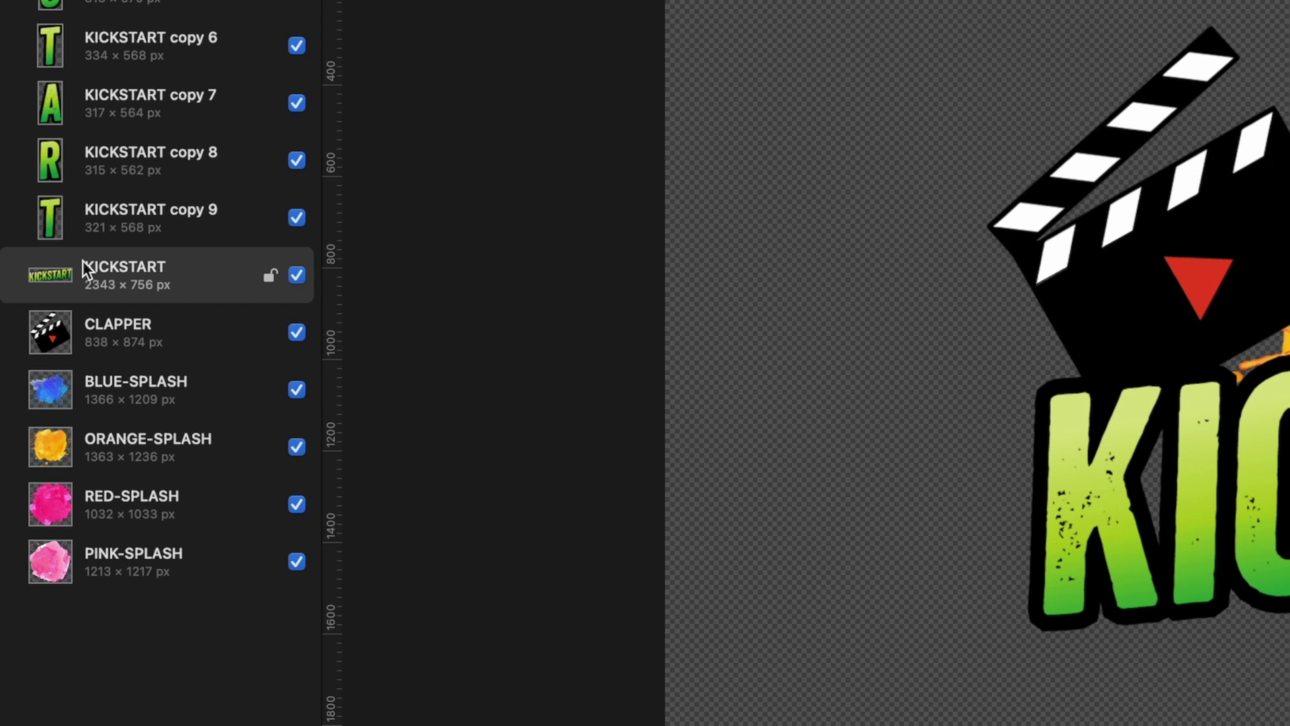
{"action": "right_click", "coordinate": [144, 262]}
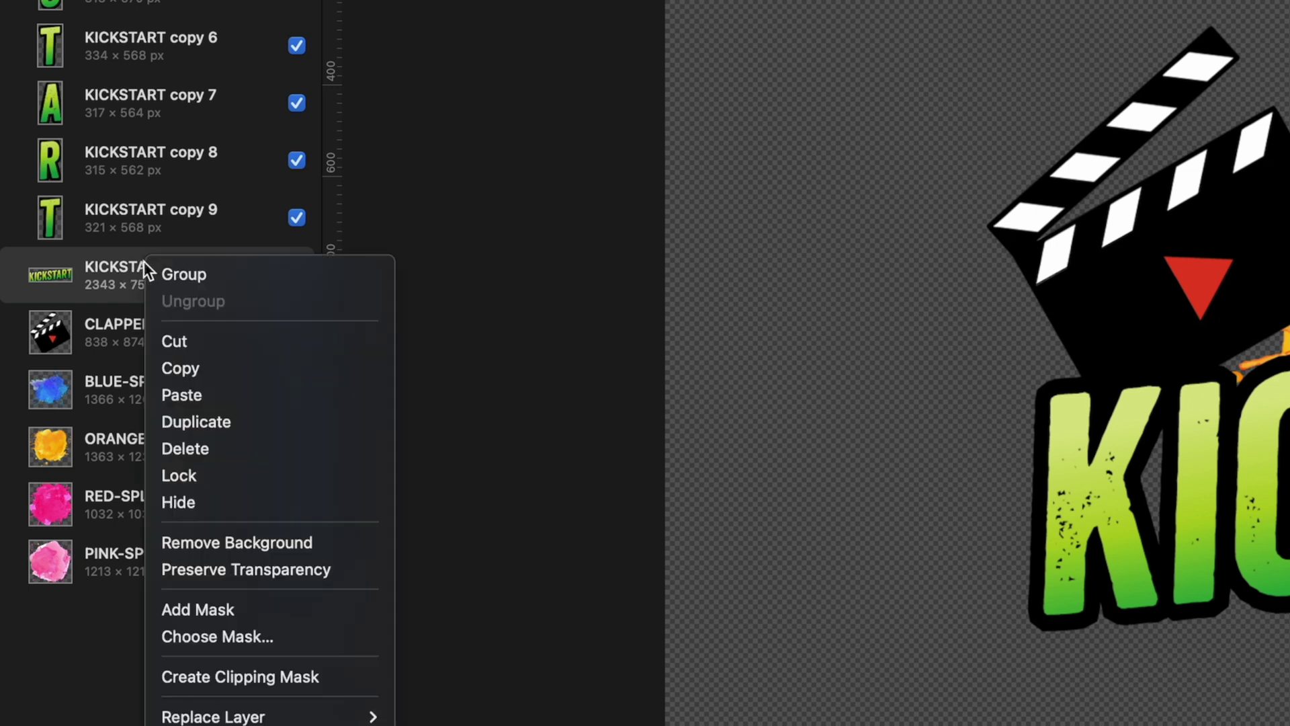
{"action": "left_click", "coordinate": [181, 342]}
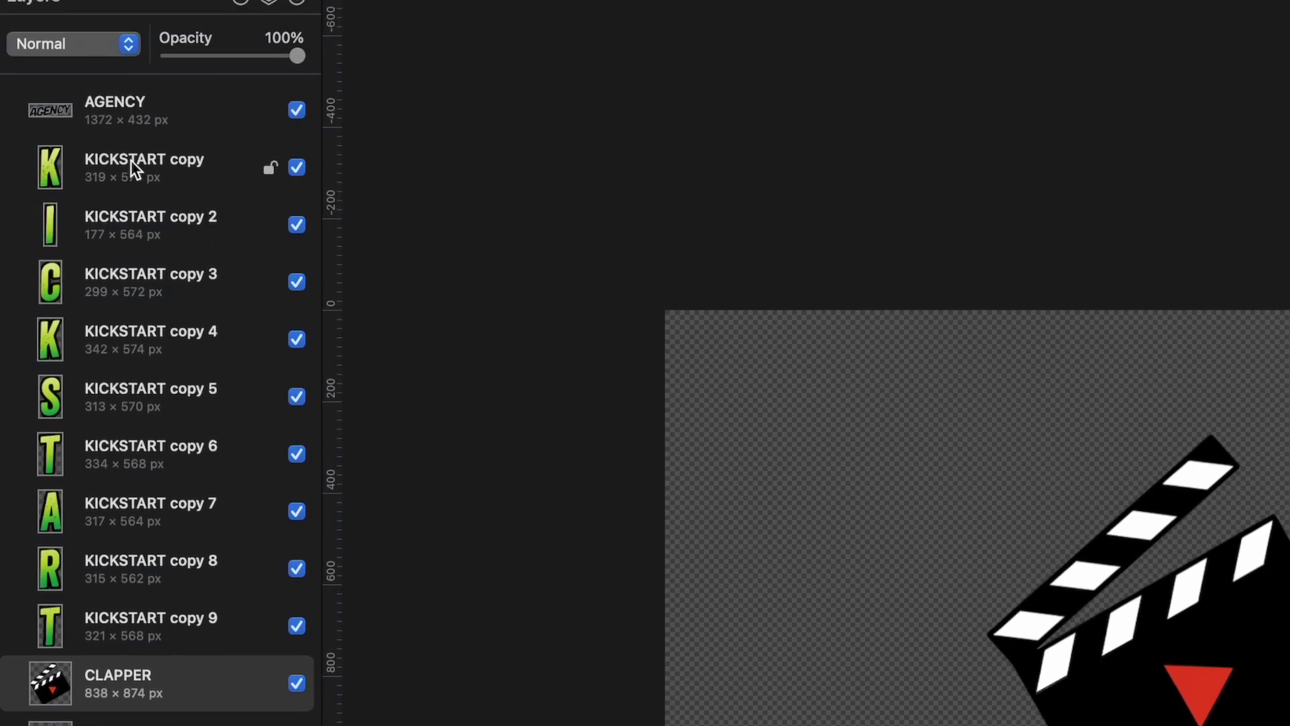
Group the nine separate KICKSTART letter layers and check the group's contents.
{"action": "left_click", "coordinate": [131, 160]}
{"action": "left_click", "coordinate": [155, 620], "text": "shift"}
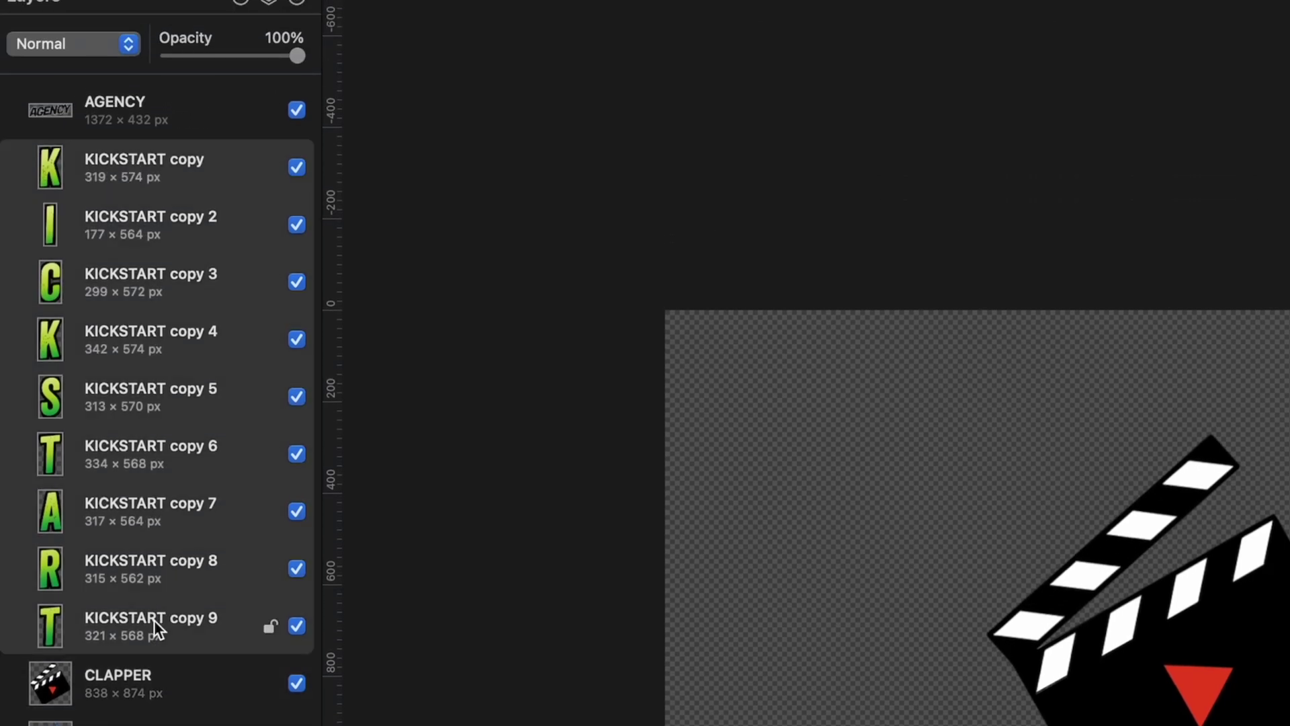
{"action": "right_click", "coordinate": [155, 620]}
{"action": "left_click", "coordinate": [179, 633]}
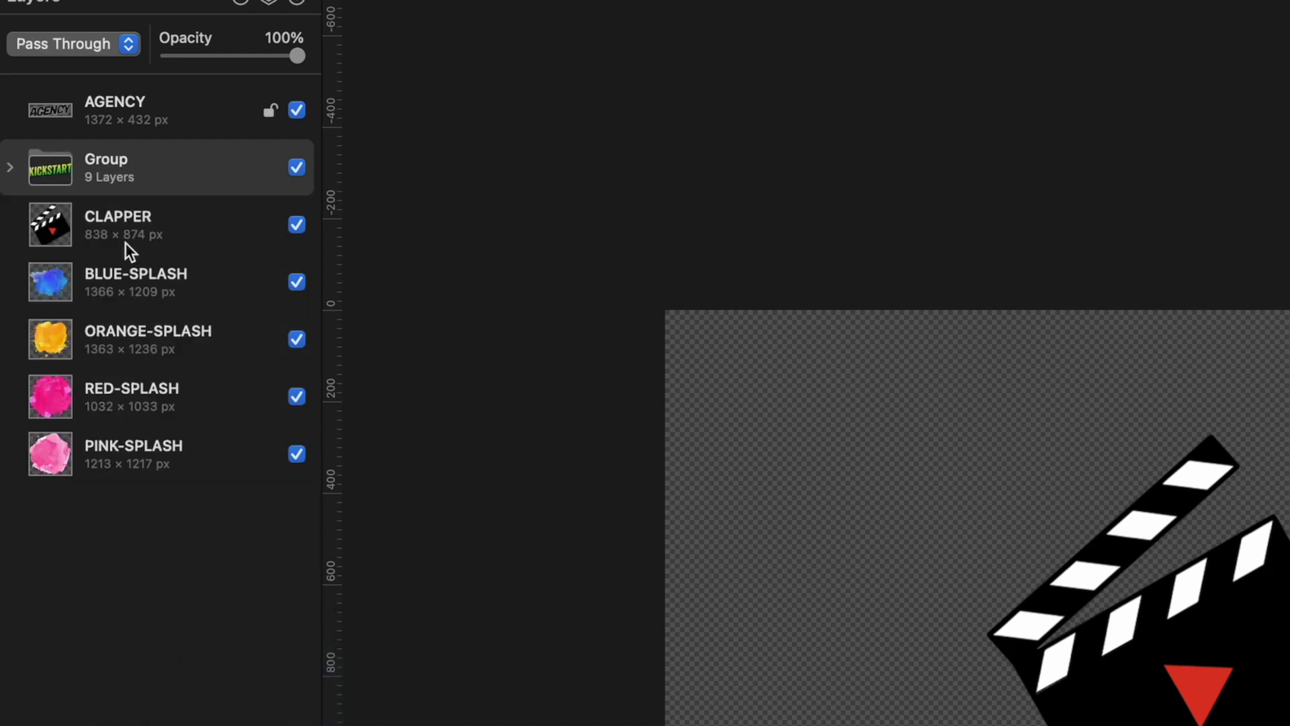
{"action": "left_click", "coordinate": [10, 168]}
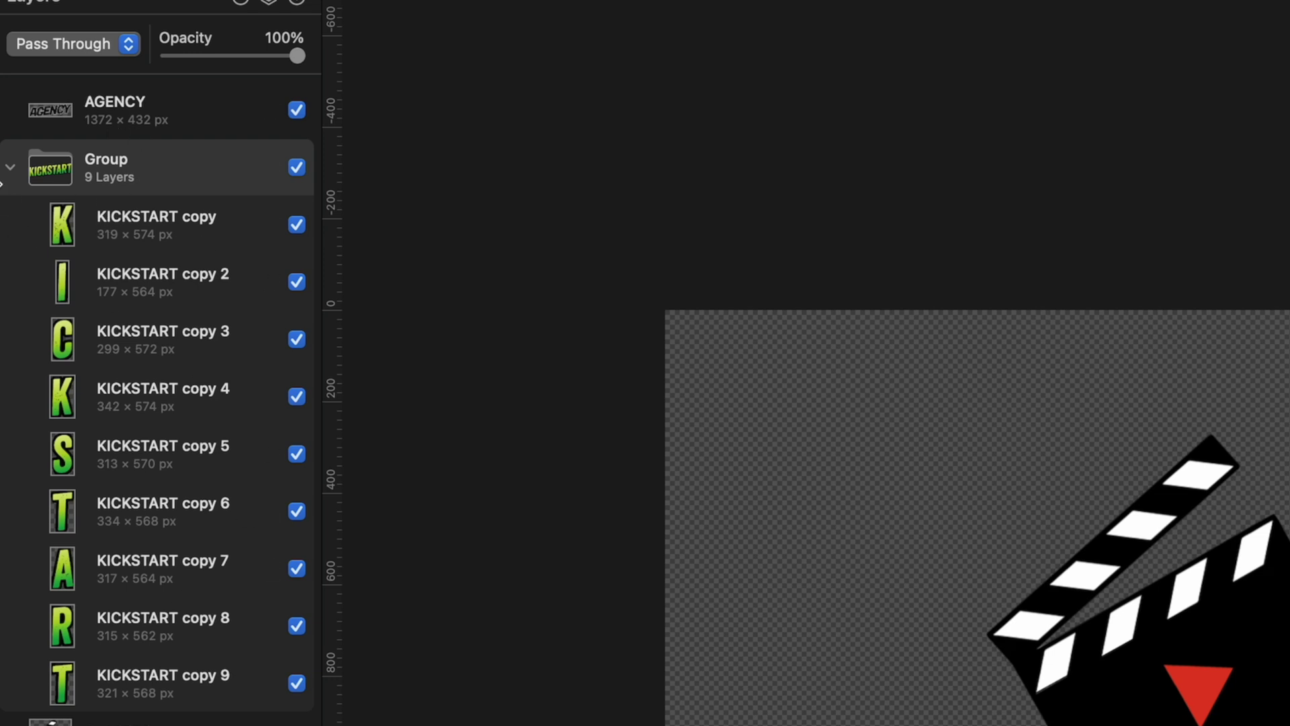
{"action": "left_click", "coordinate": [11, 168]}
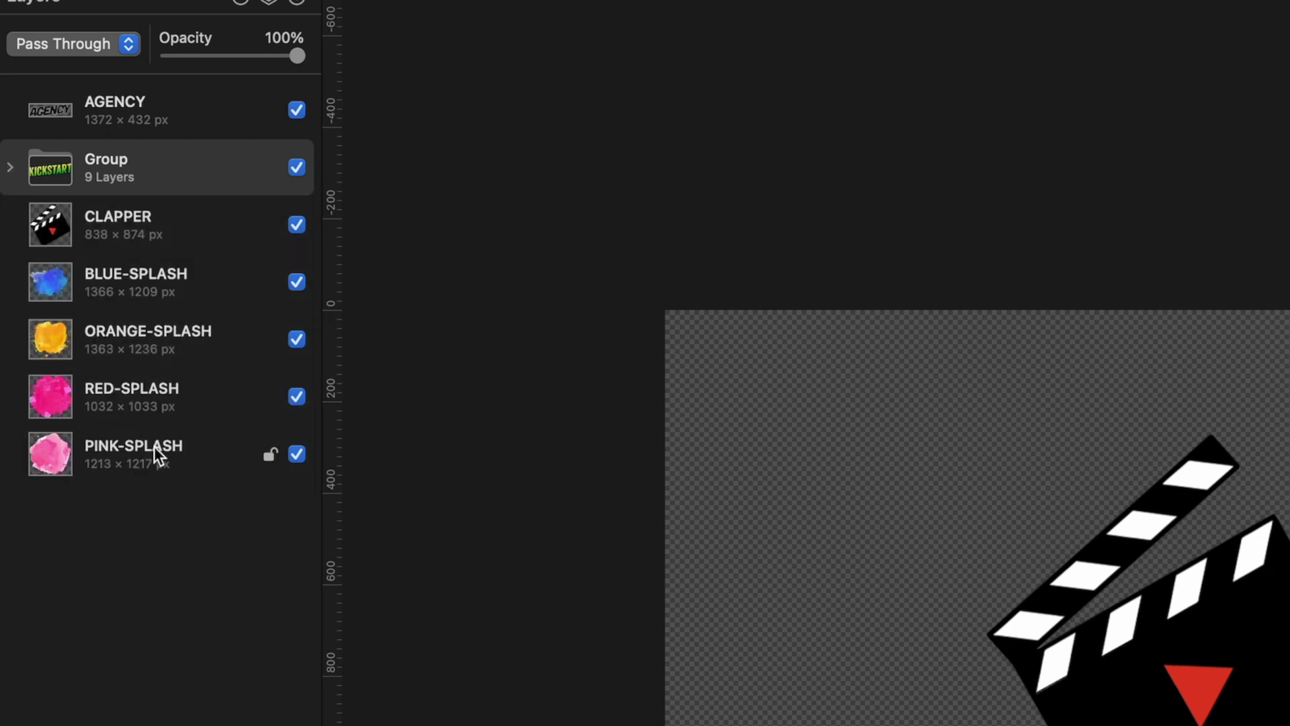
{"action": "left_click", "coordinate": [127, 220]}
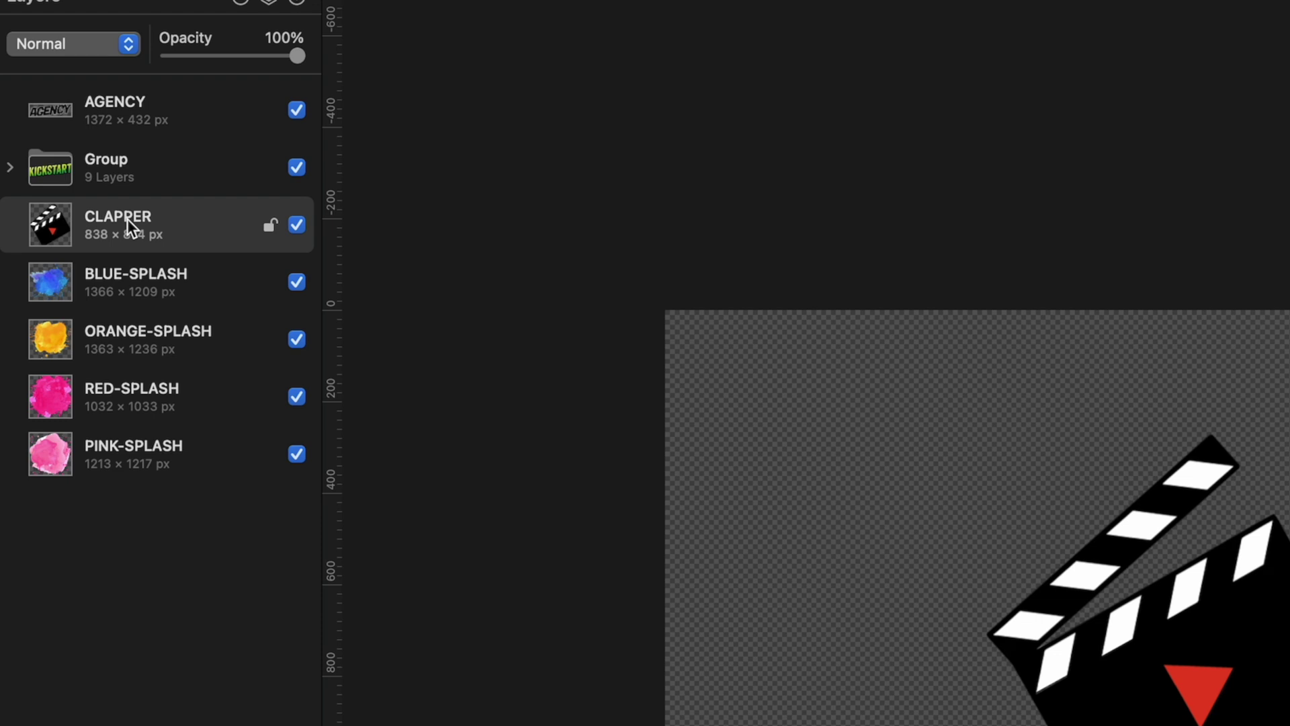
{"action": "left_click", "coordinate": [147, 115]}
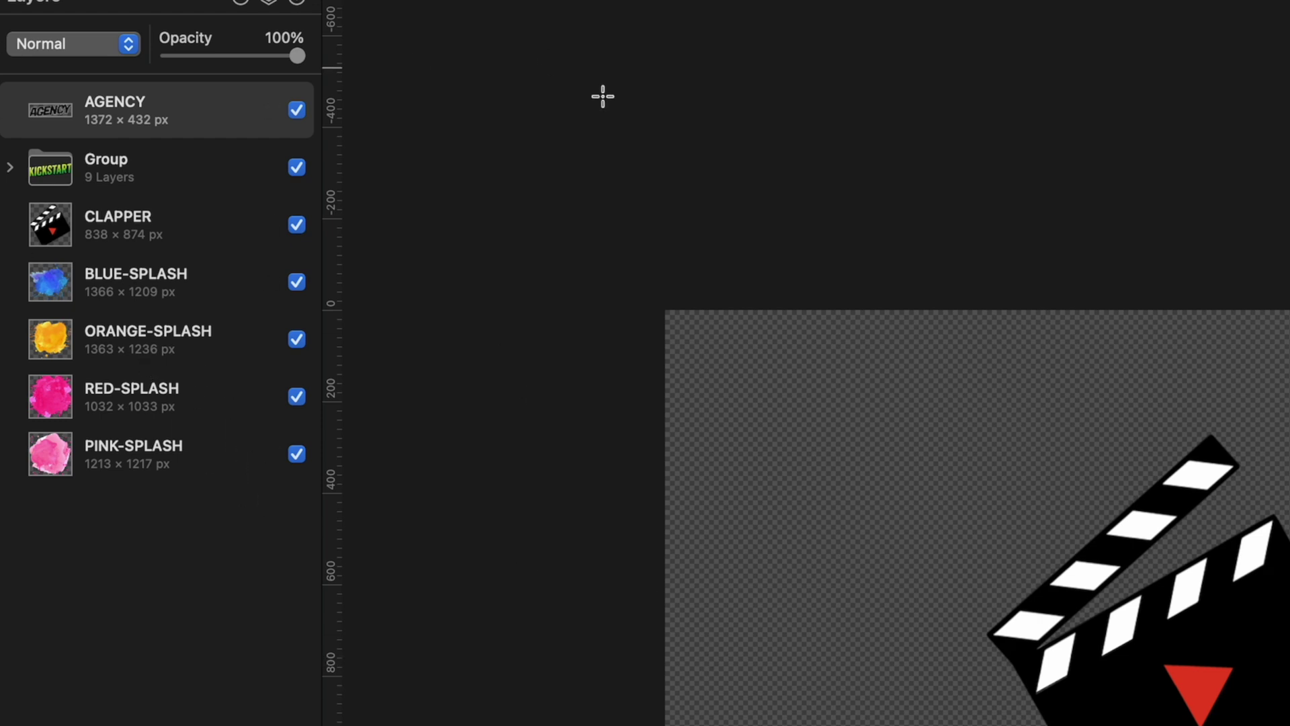
Export the layered logo to the Desktop as a Motion Project with a duration of 10 seconds.
{"action": "left_click", "coordinate": [210, 14]}
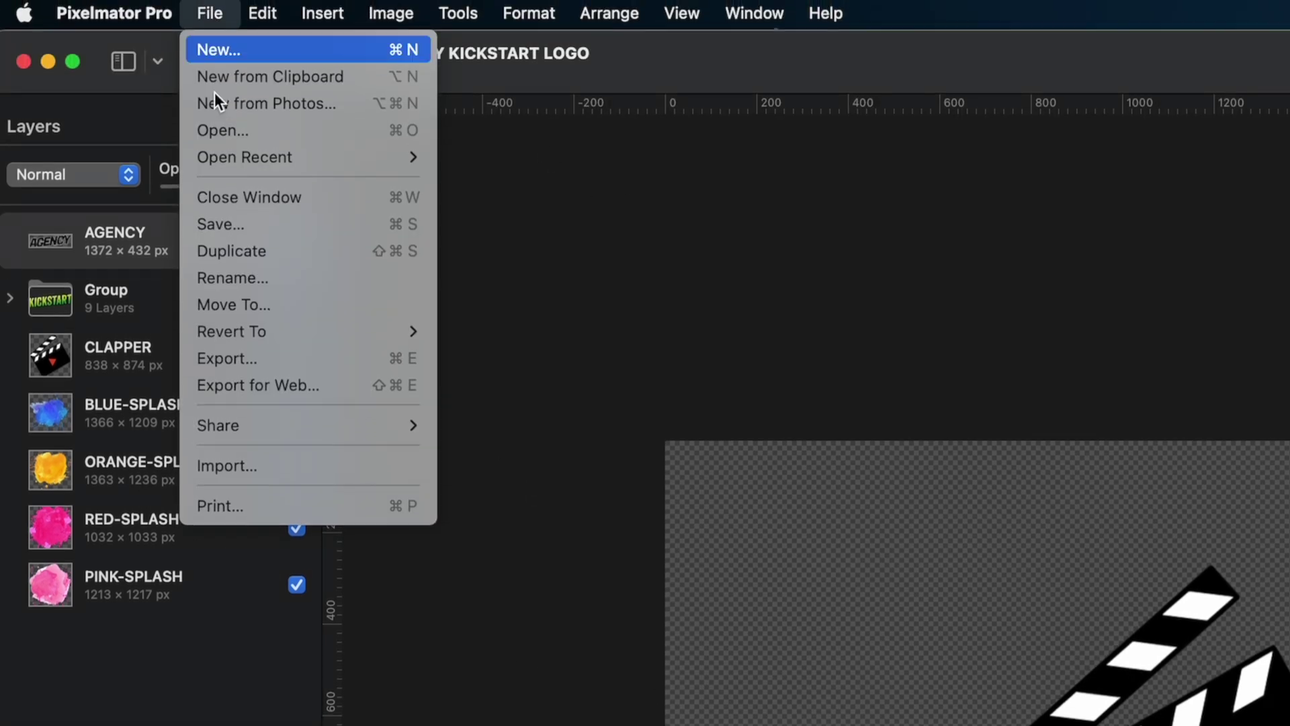
{"action": "left_click", "coordinate": [269, 359]}
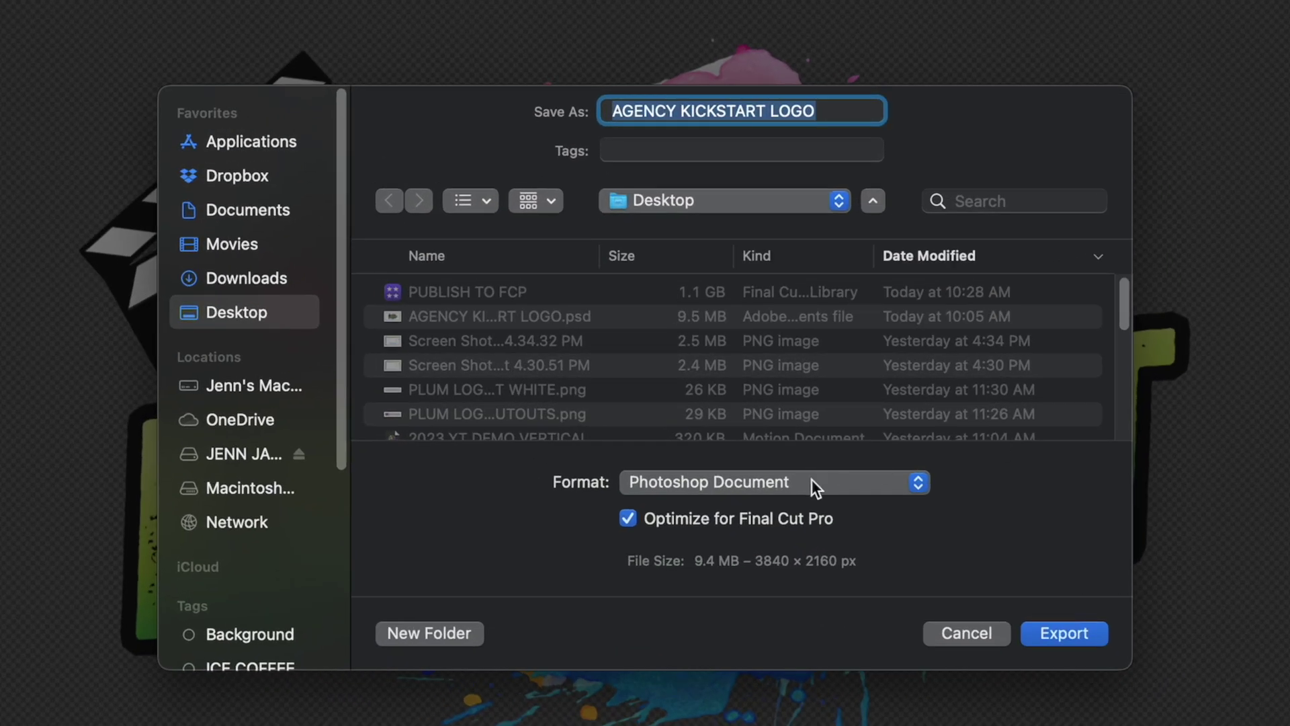
{"action": "left_click", "coordinate": [811, 478]}
{"action": "left_click", "coordinate": [801, 518]}
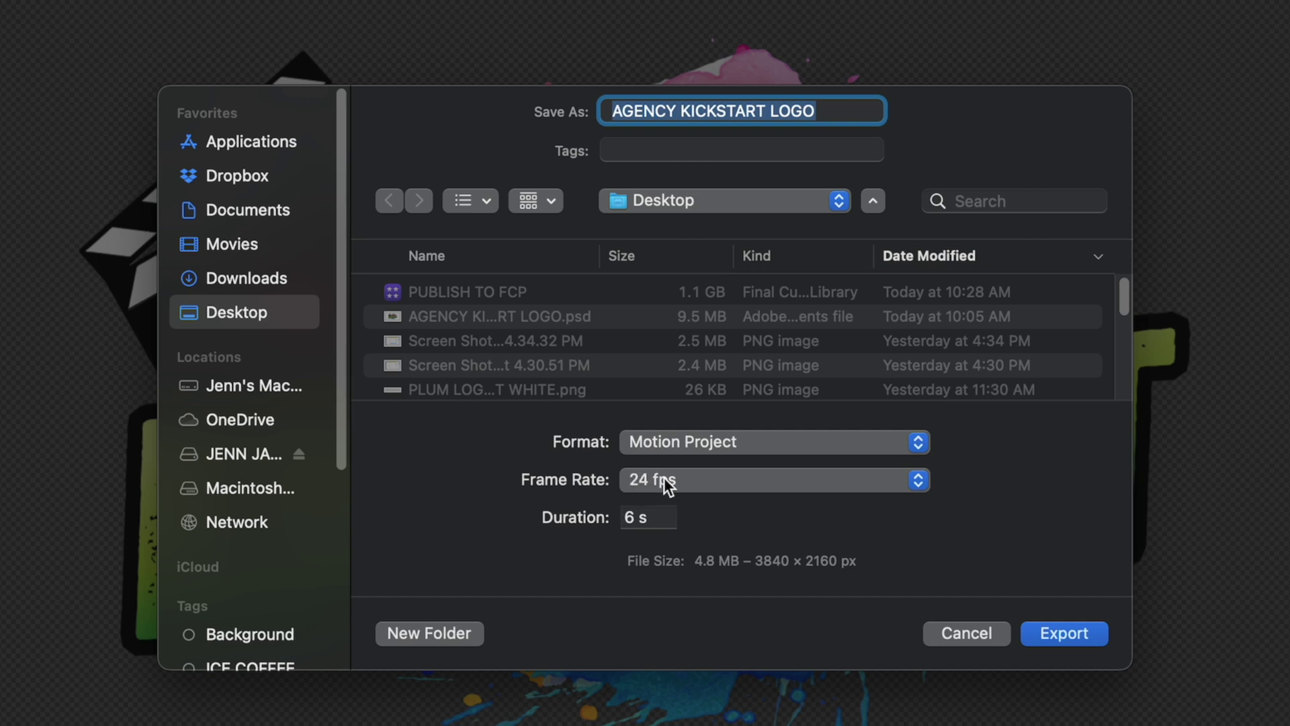
{"action": "left_click", "coordinate": [674, 513]}
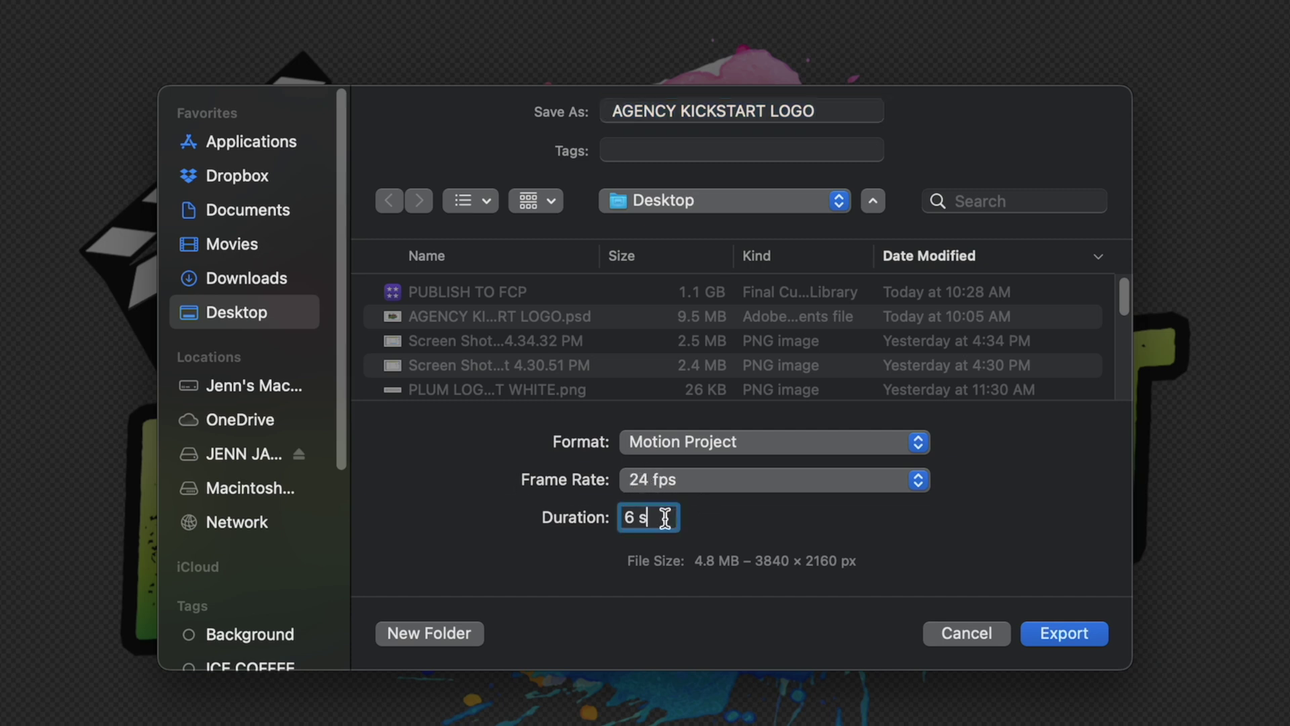
{"action": "type", "text": "10"}
{"action": "left_click", "coordinate": [1057, 635]}
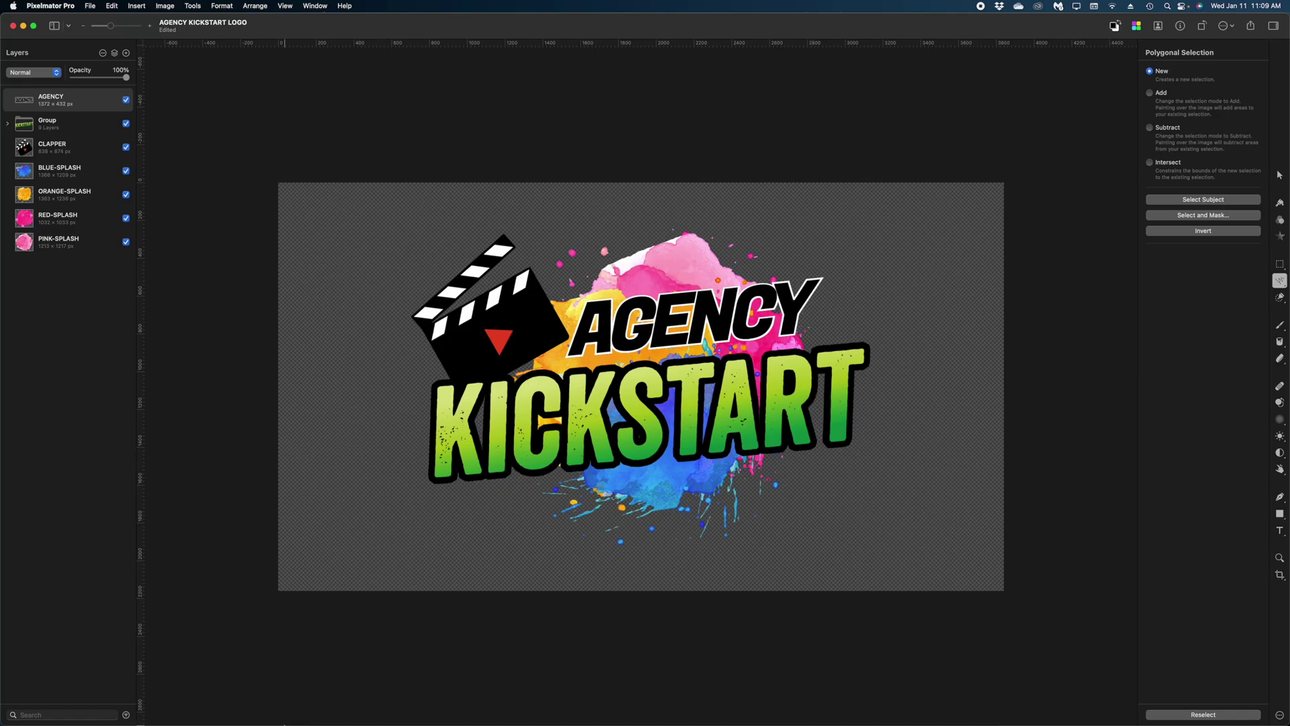
Find the exported AGENCY KICKSTART LOGO folder on the Desktop and open its .motn project in Motion.
{"action": "left_click", "coordinate": [309, 706]}
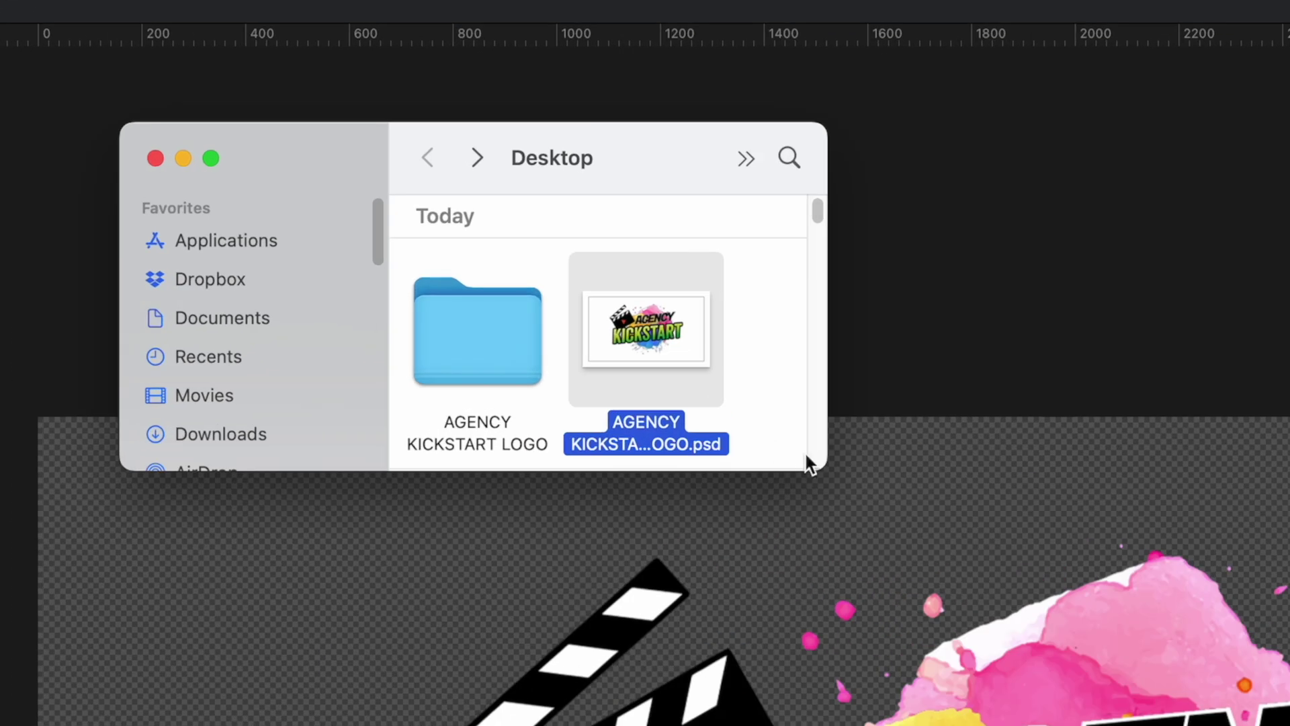
{"action": "left_click_drag", "start_coordinate": [805, 455], "coordinate": [867, 511]}
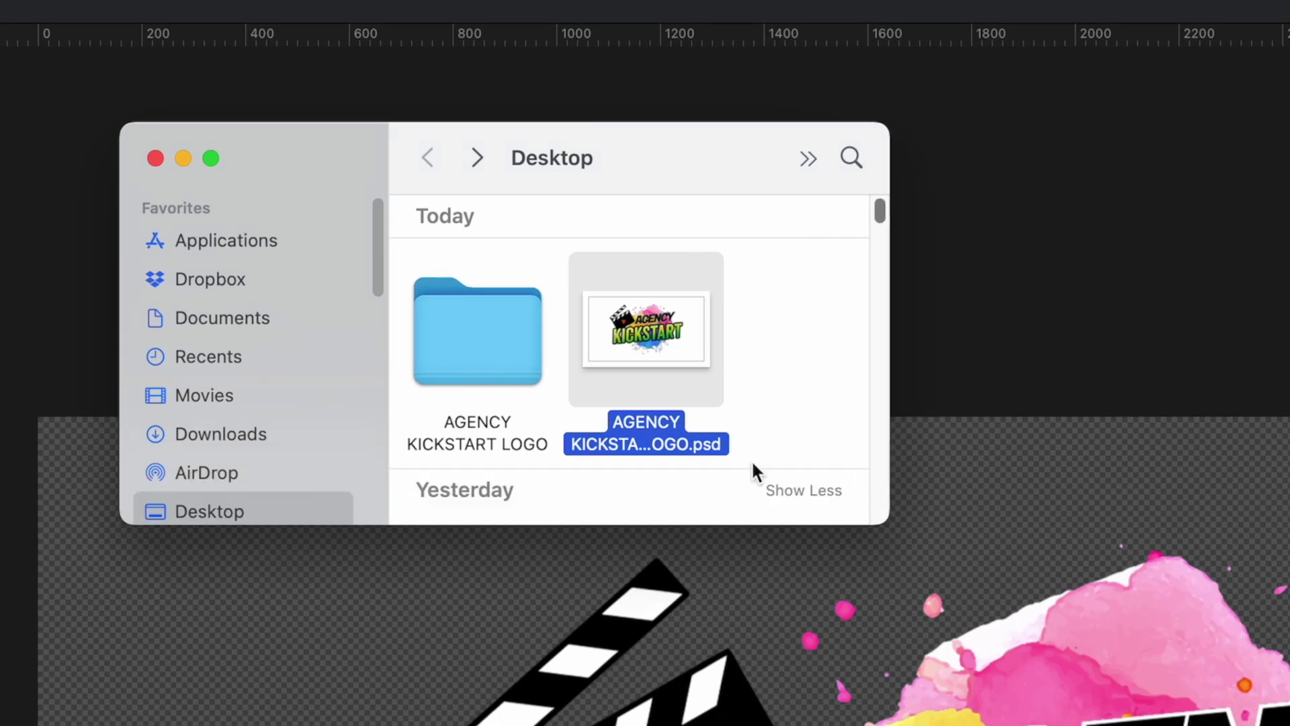
{"action": "double_click", "coordinate": [517, 368]}
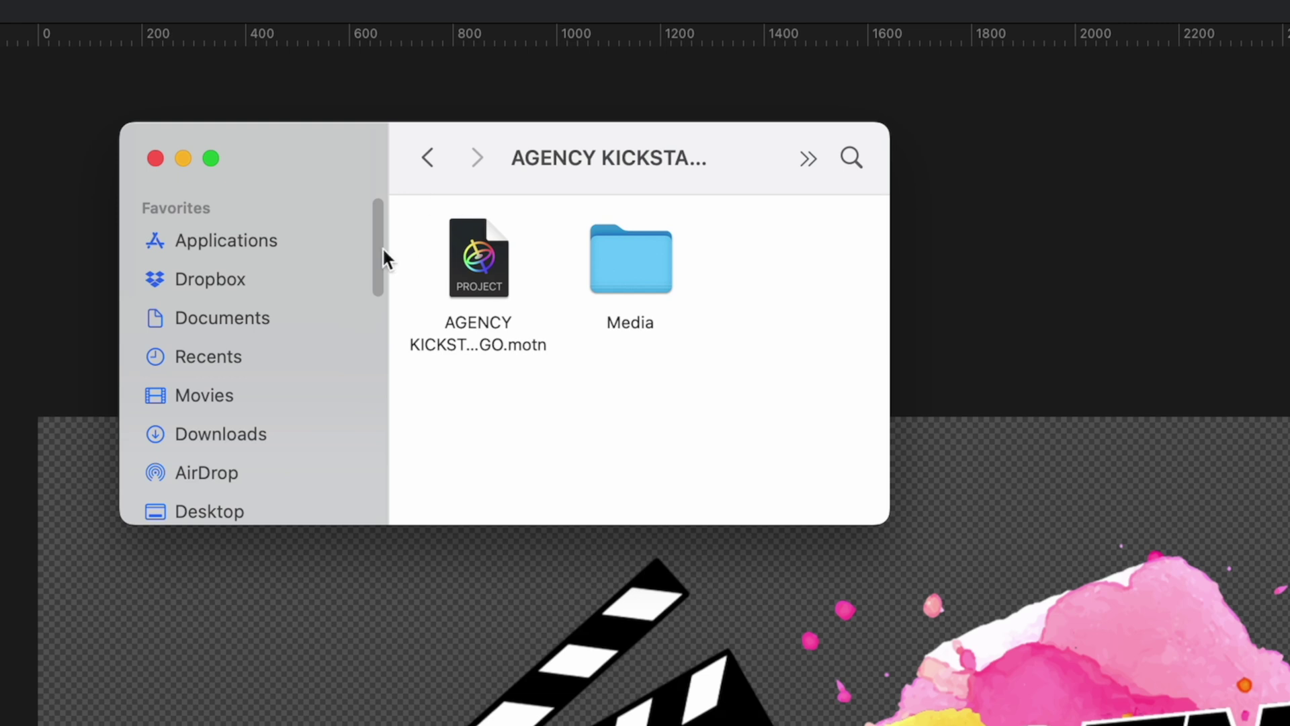
{"action": "double_click", "coordinate": [477, 265]}
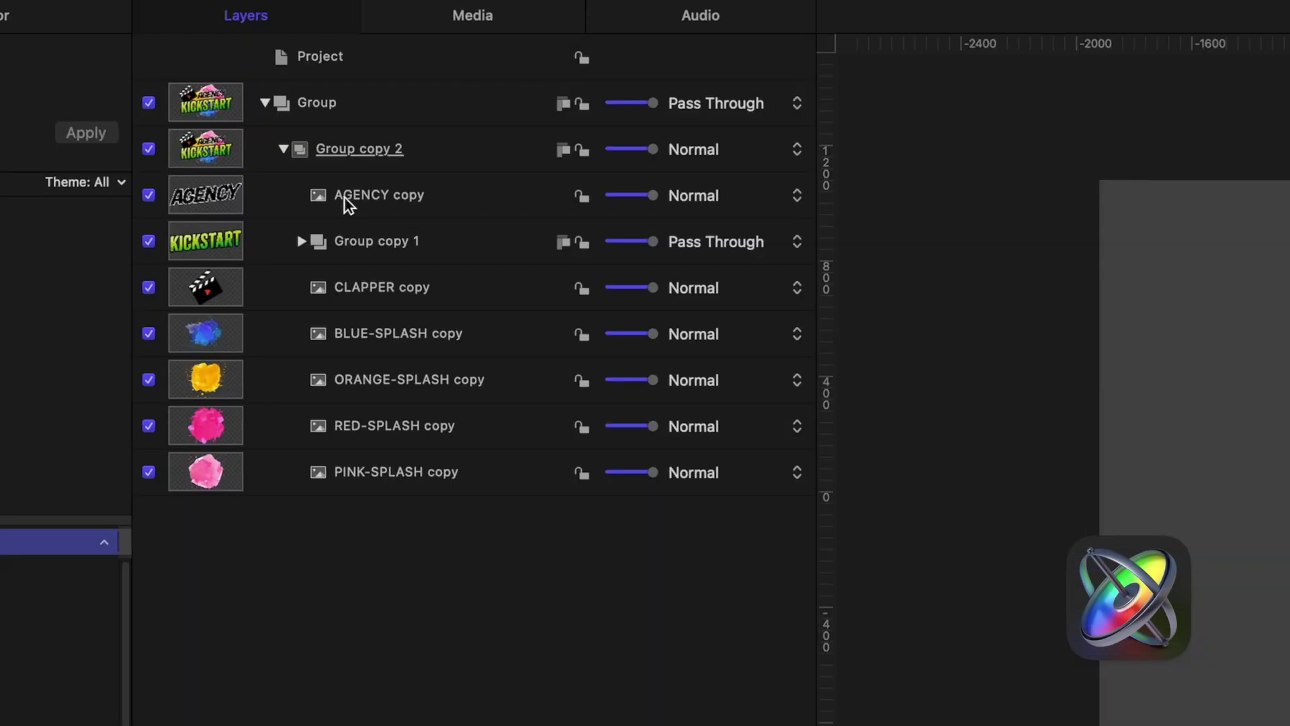
Examine the imported layer structure, including the AGENCY text, the KICKSTART letter group, the clapper and the colour splashes.
{"action": "left_click", "coordinate": [396, 206]}
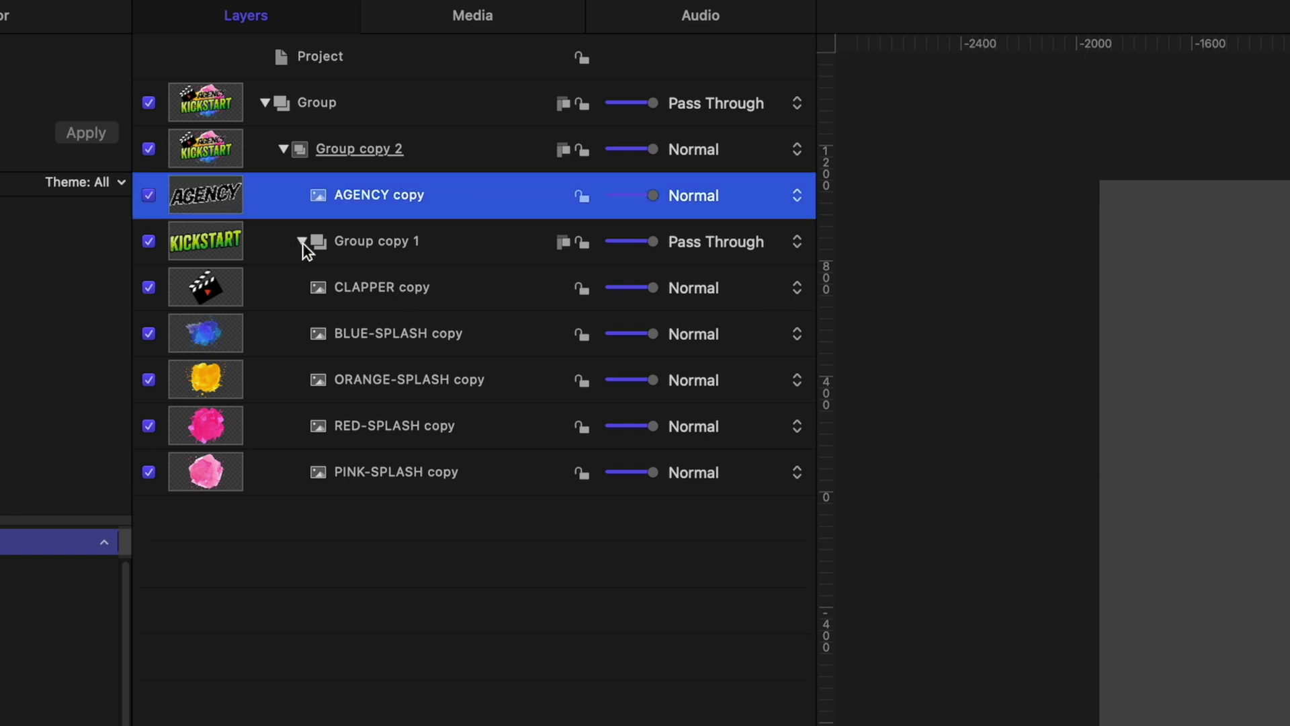
{"action": "left_click", "coordinate": [301, 241]}
{"action": "left_click", "coordinate": [393, 333]}
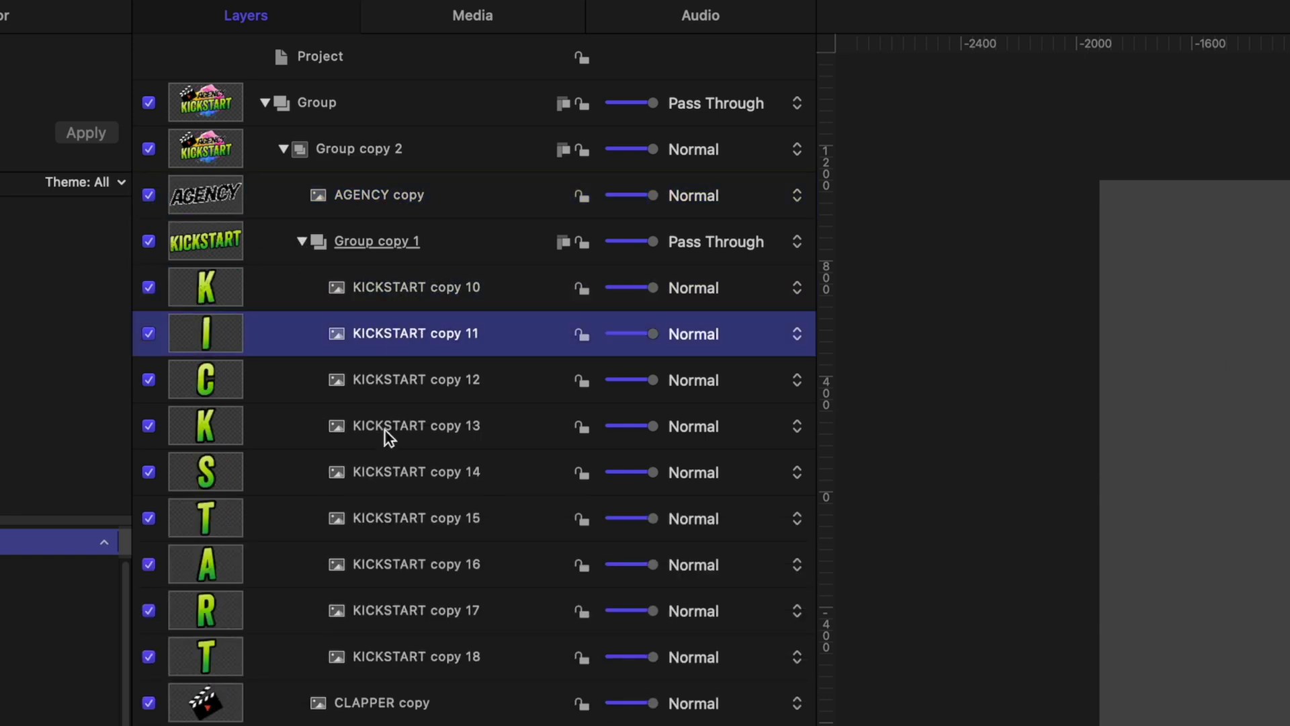
{"action": "left_click", "coordinate": [303, 242]}
{"action": "left_click", "coordinate": [390, 292]}
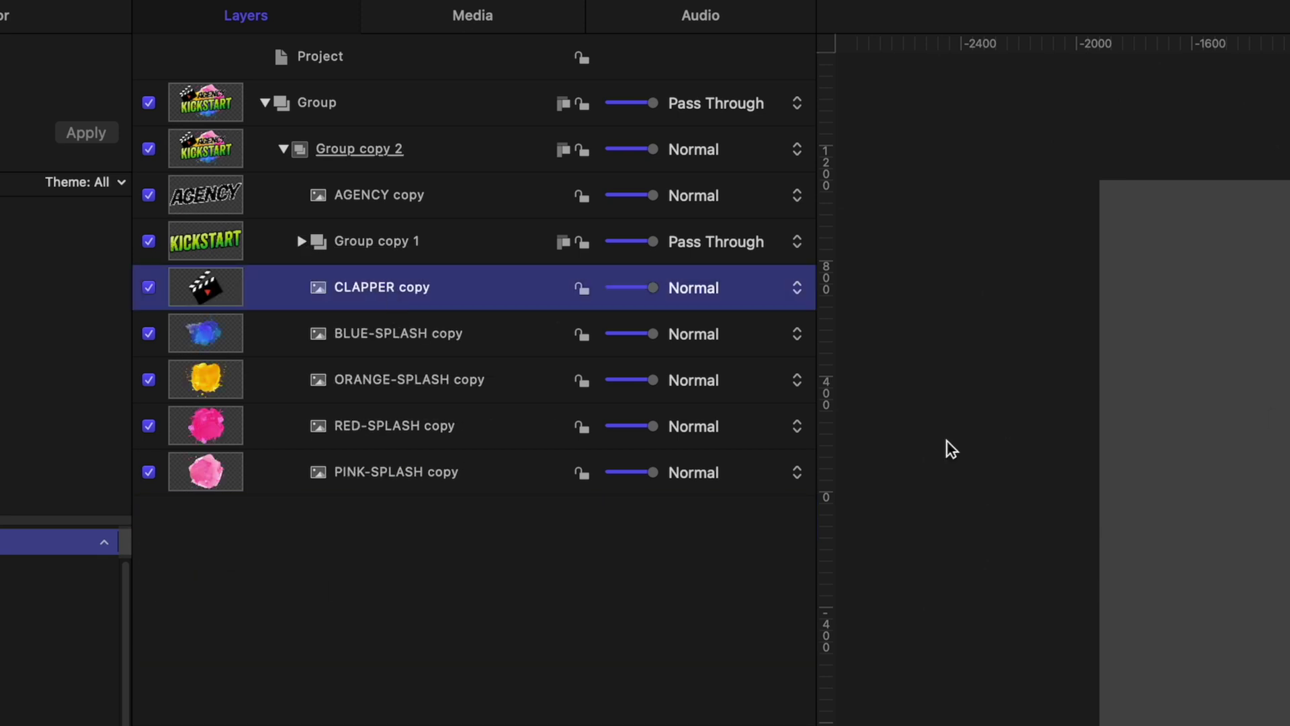
{"action": "left_click", "coordinate": [488, 351]}
{"action": "left_click", "coordinate": [484, 380]}
{"action": "left_click", "coordinate": [478, 430]}
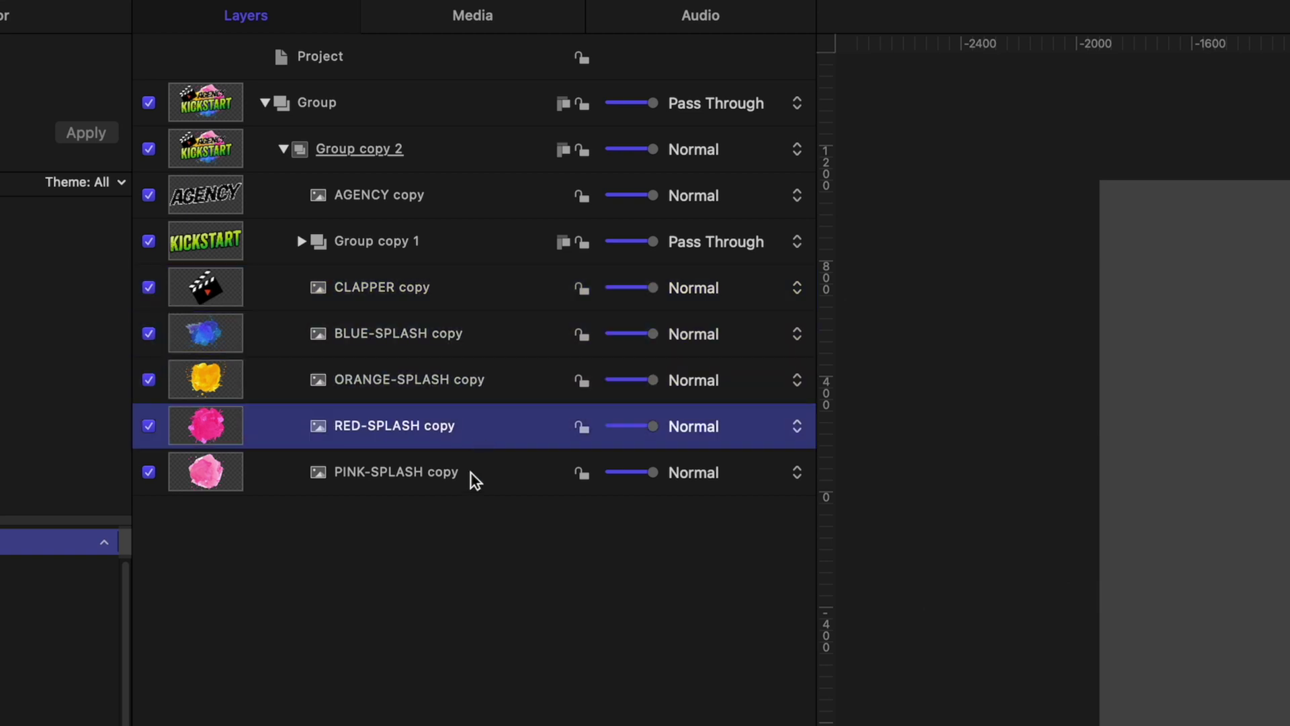
{"action": "left_click", "coordinate": [472, 477]}
{"action": "left_click", "coordinate": [433, 332]}
{"action": "left_click", "coordinate": [422, 279]}
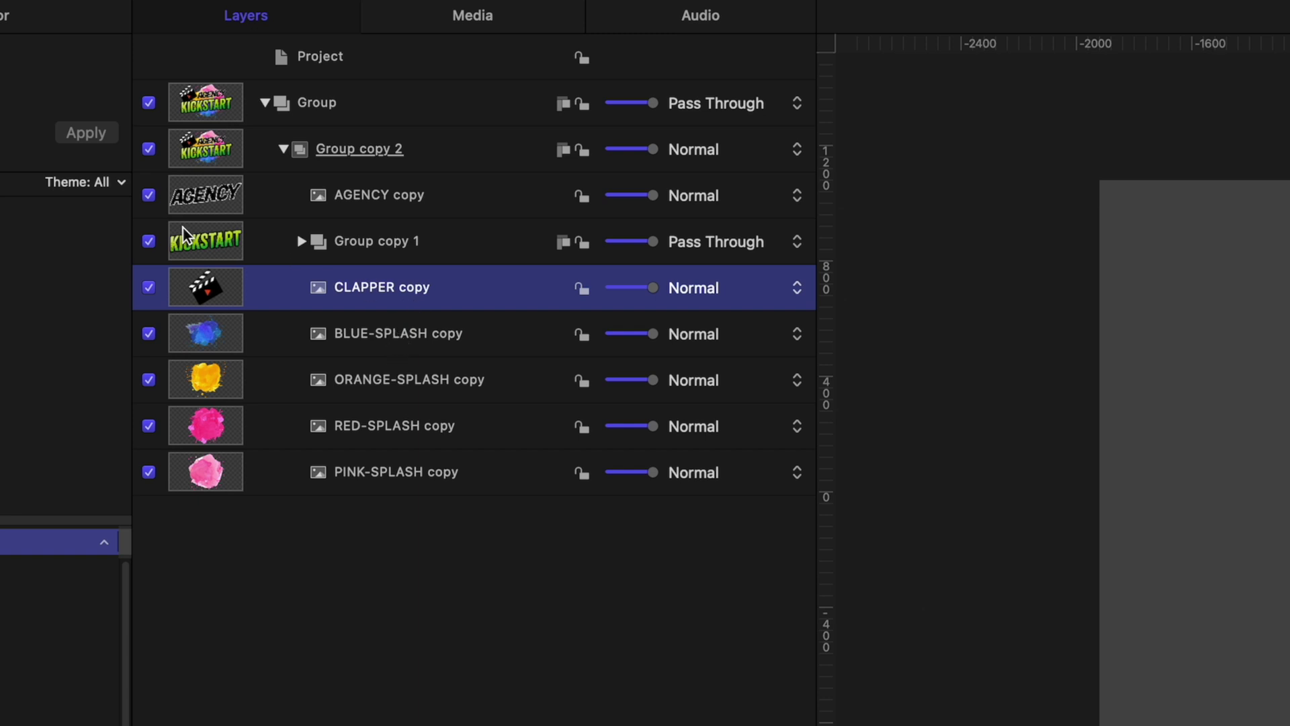
Hide the KICKSTART letter group and the blue, orange, red and pink splash layers.
{"action": "left_click", "coordinate": [148, 242]}
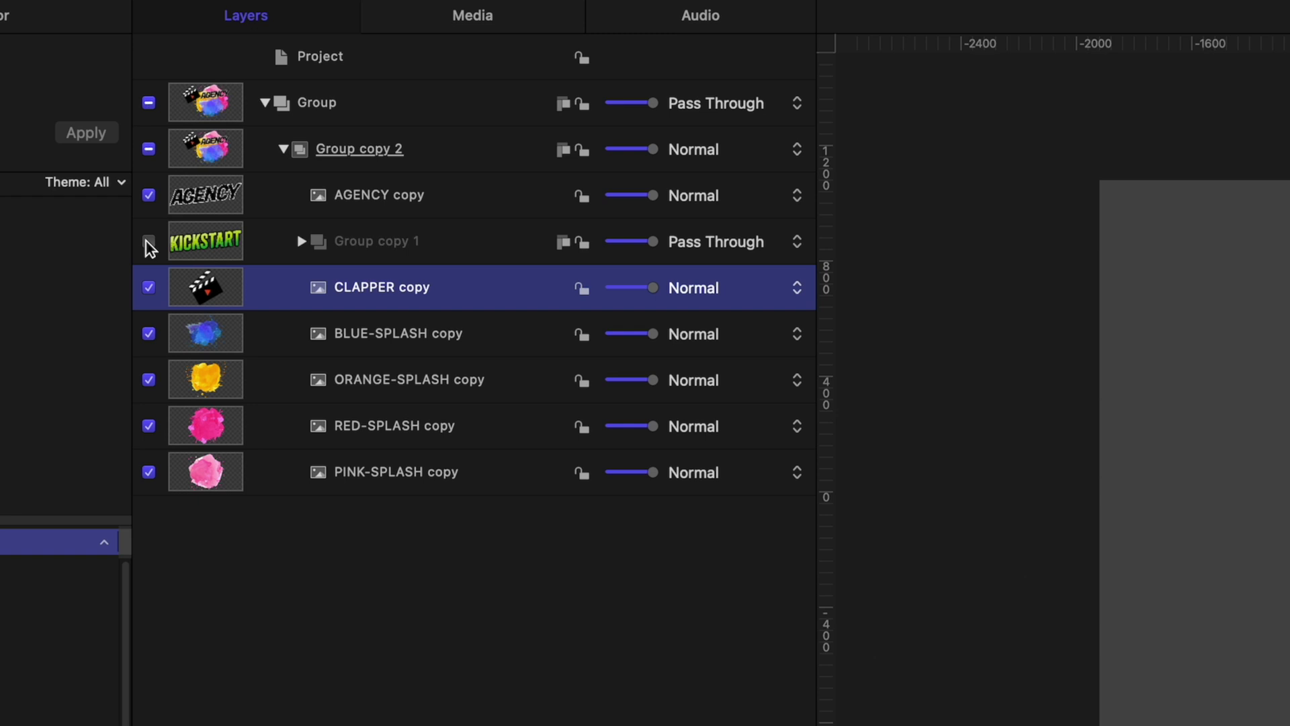
{"action": "left_click", "coordinate": [148, 334]}
{"action": "left_click", "coordinate": [149, 380]}
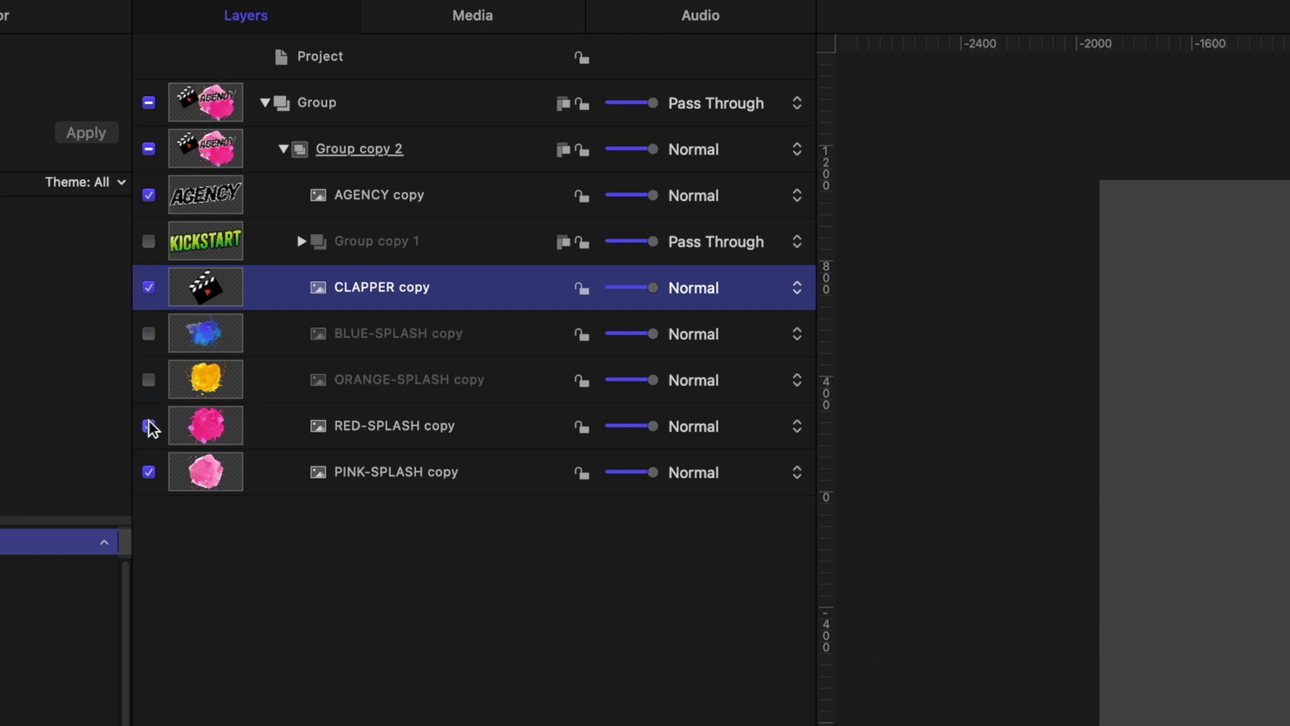
{"action": "left_click", "coordinate": [148, 426]}
{"action": "left_click", "coordinate": [149, 472]}
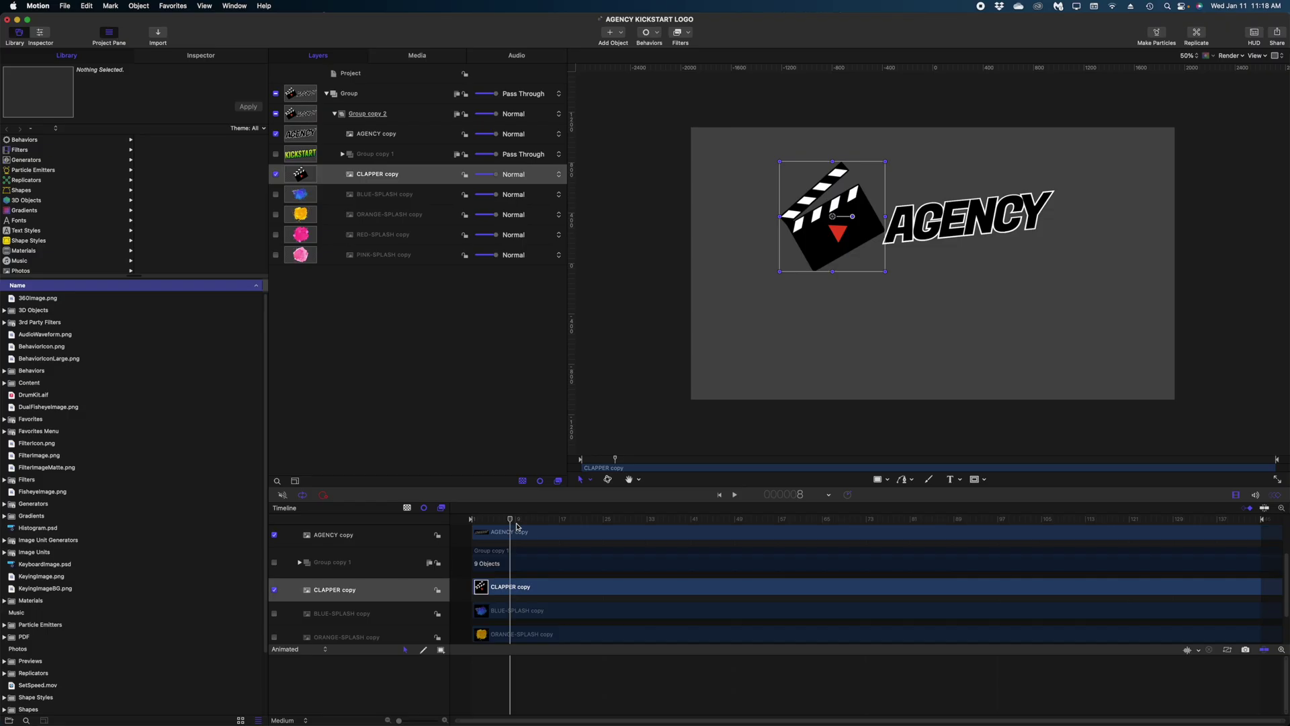
Add Position and Rotation keyframes to the CLAPPER copy layer at frame 16.
{"action": "left_click_drag", "start_coordinate": [516, 529], "coordinate": [555, 525]}
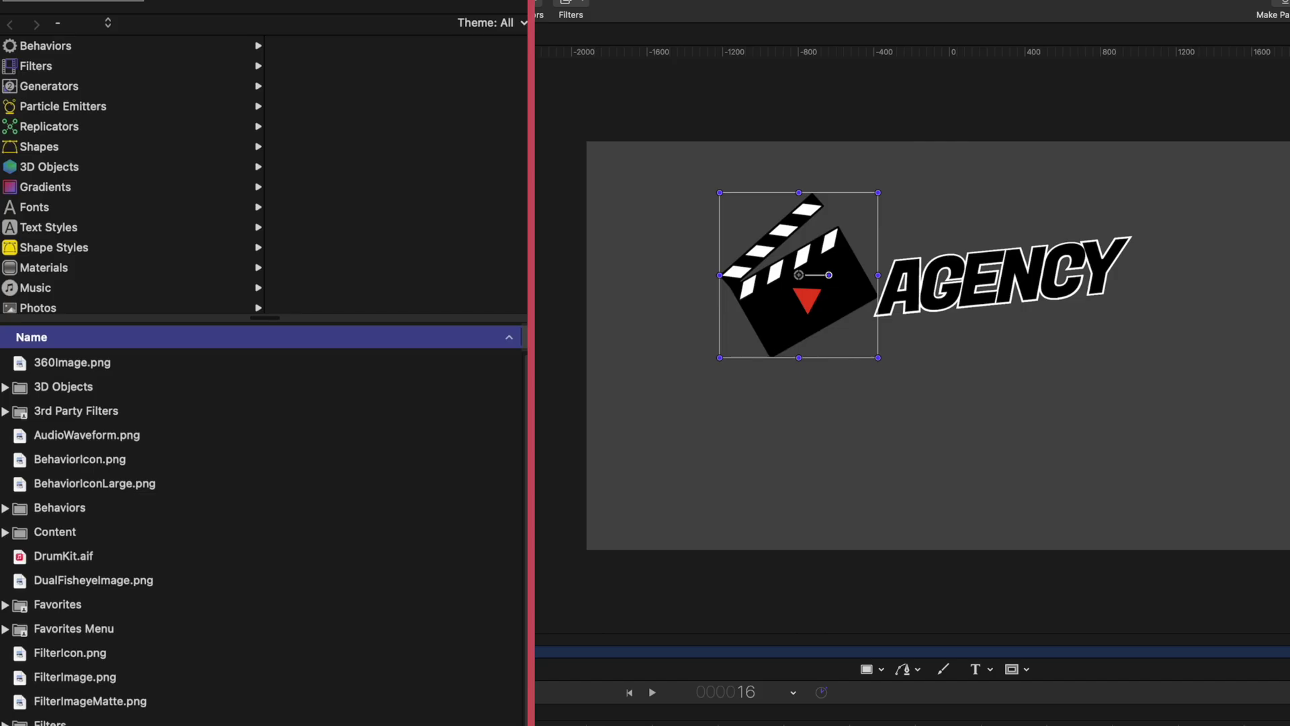
{"action": "key", "text": "super+3"}
{"action": "left_click", "coordinate": [90, 30]}
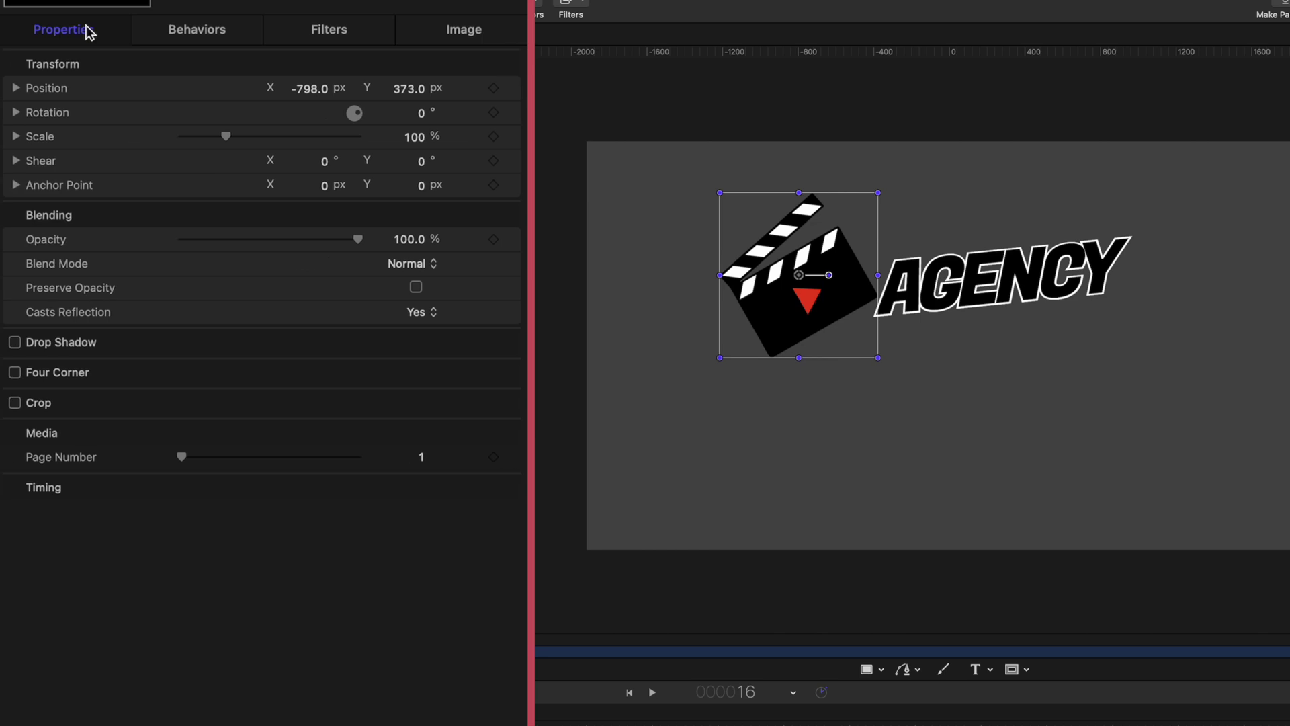
{"action": "left_click", "coordinate": [494, 89]}
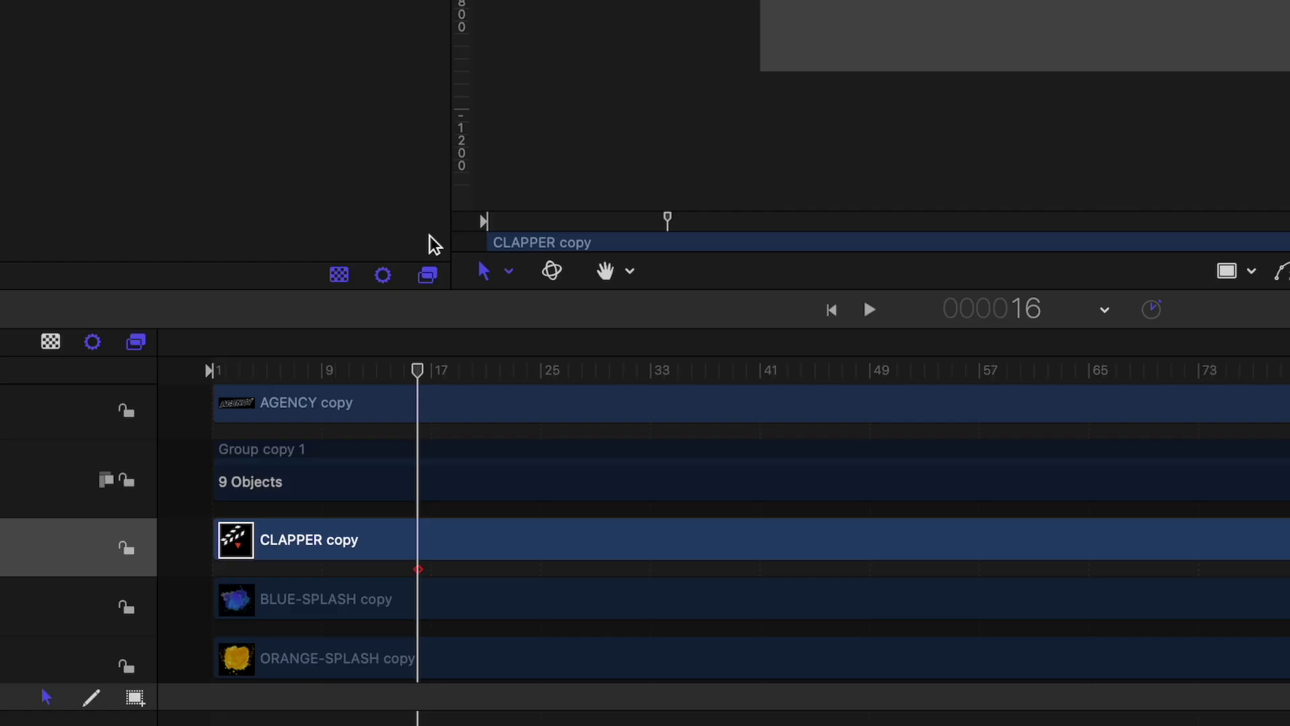
At frame 2, set the clapper's keyframed Position to X 745 px and Y 509 px.
{"action": "key", "text": "Left"}
{"action": "key", "text": "Left"}
{"action": "key", "text": "Left"}
{"action": "key", "text": "Left"}
{"action": "key", "text": "Left"}
{"action": "key", "text": "Left"}
{"action": "key", "text": "Left"}
{"action": "key", "text": "Left"}
{"action": "key", "text": "Left"}
{"action": "key", "text": "Left"}
{"action": "key", "text": "Left"}
{"action": "key", "text": "Left"}
{"action": "key", "text": "Left"}
{"action": "key", "text": "Left"}
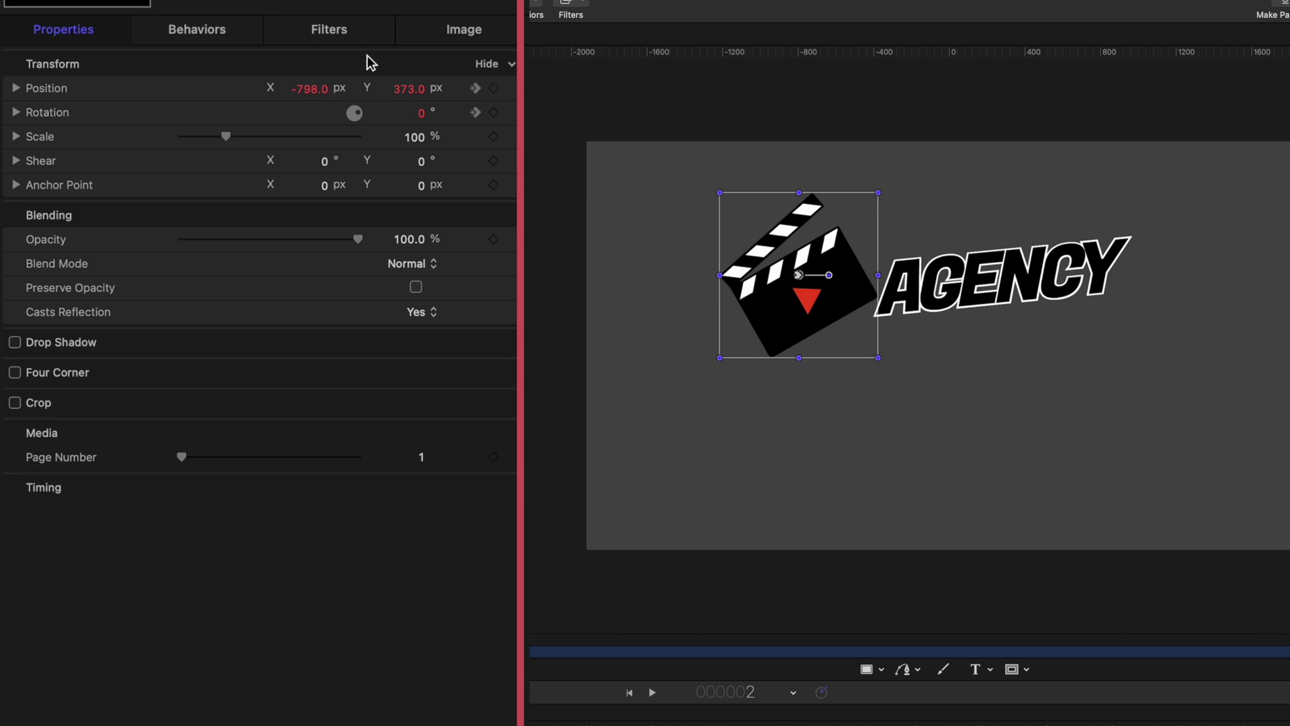
{"action": "left_click_drag", "start_coordinate": [309, 88], "coordinate": [603, 88]}
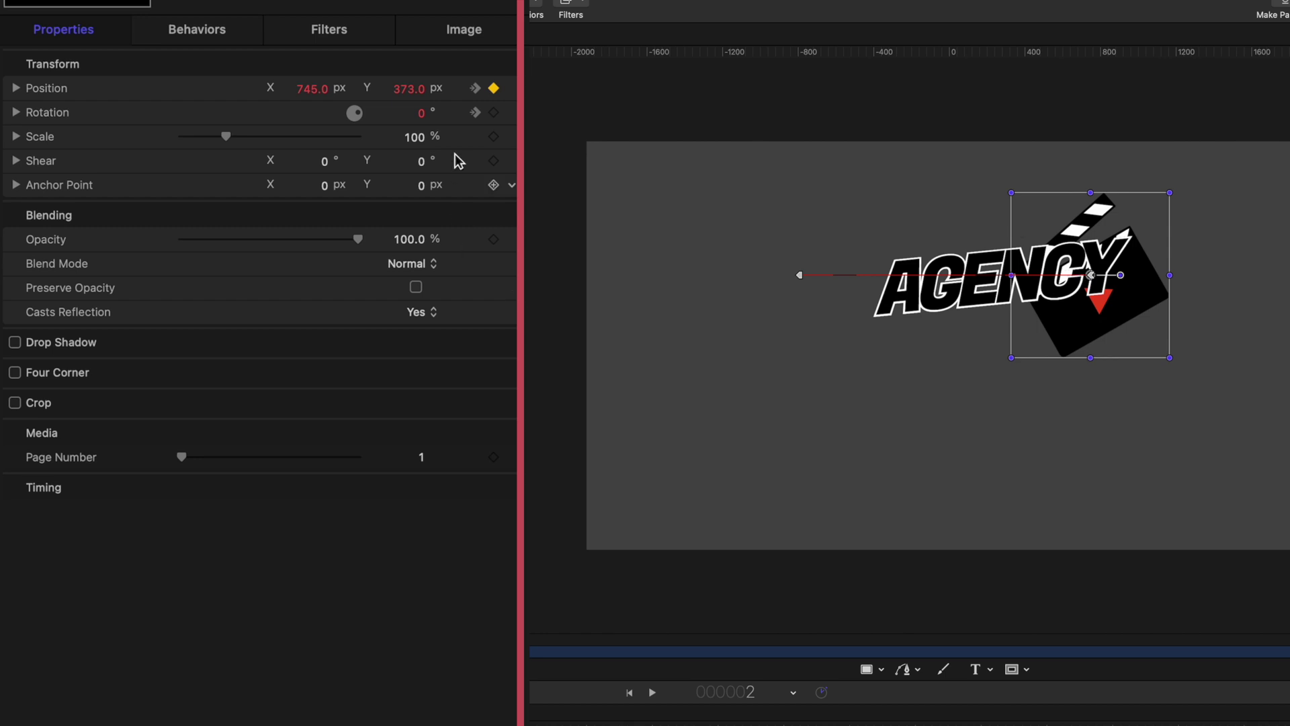
{"action": "left_click_drag", "start_coordinate": [408, 88], "coordinate": [410, 89]}
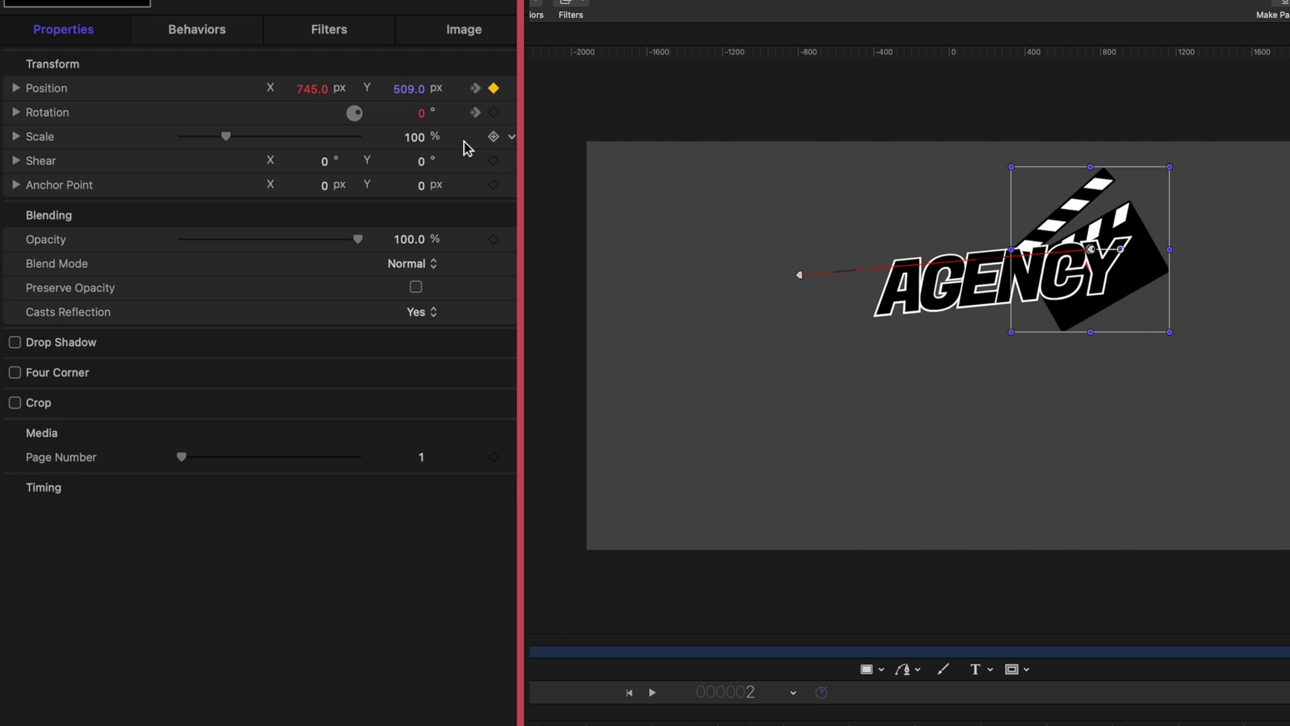
Set the clapper's keyframed Rotation to -14° at frame 2 and scrub through the movement to check it.
{"action": "left_click", "coordinate": [426, 116]}
{"action": "type", "text": "-14"}
{"action": "key", "text": "Return"}
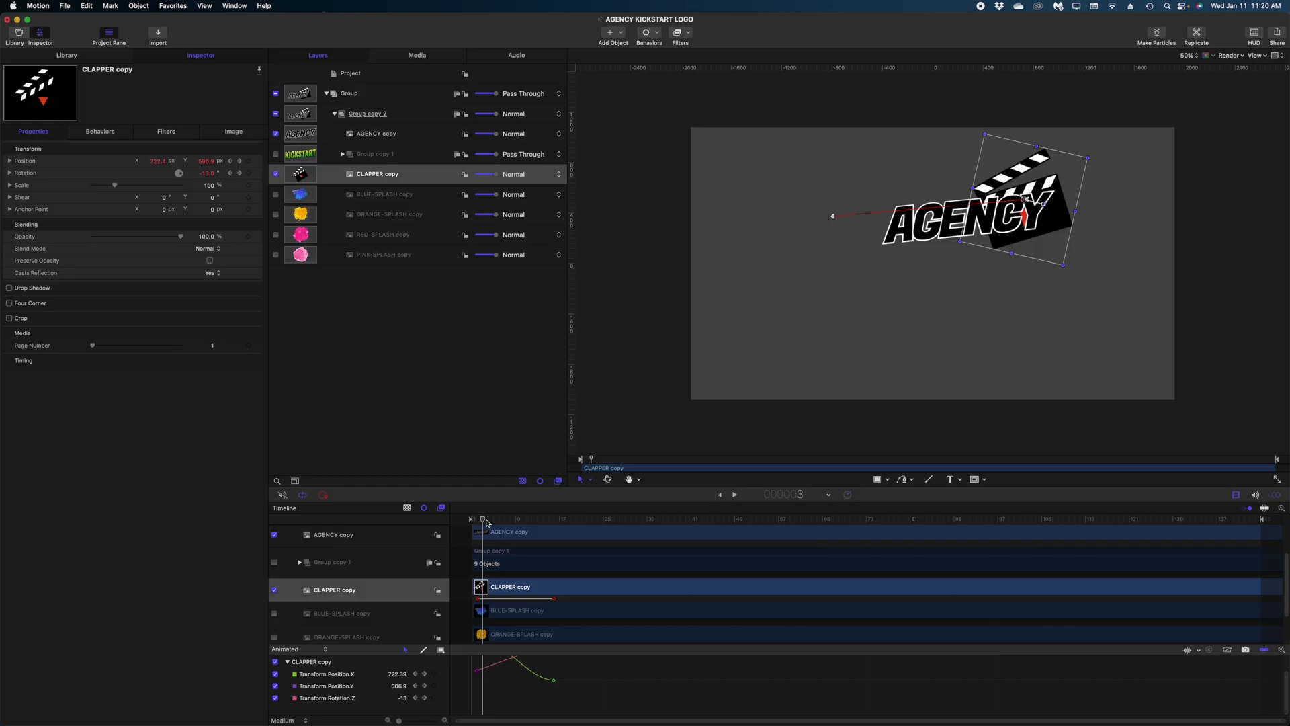
{"action": "left_click_drag", "start_coordinate": [482, 523], "coordinate": [549, 524]}
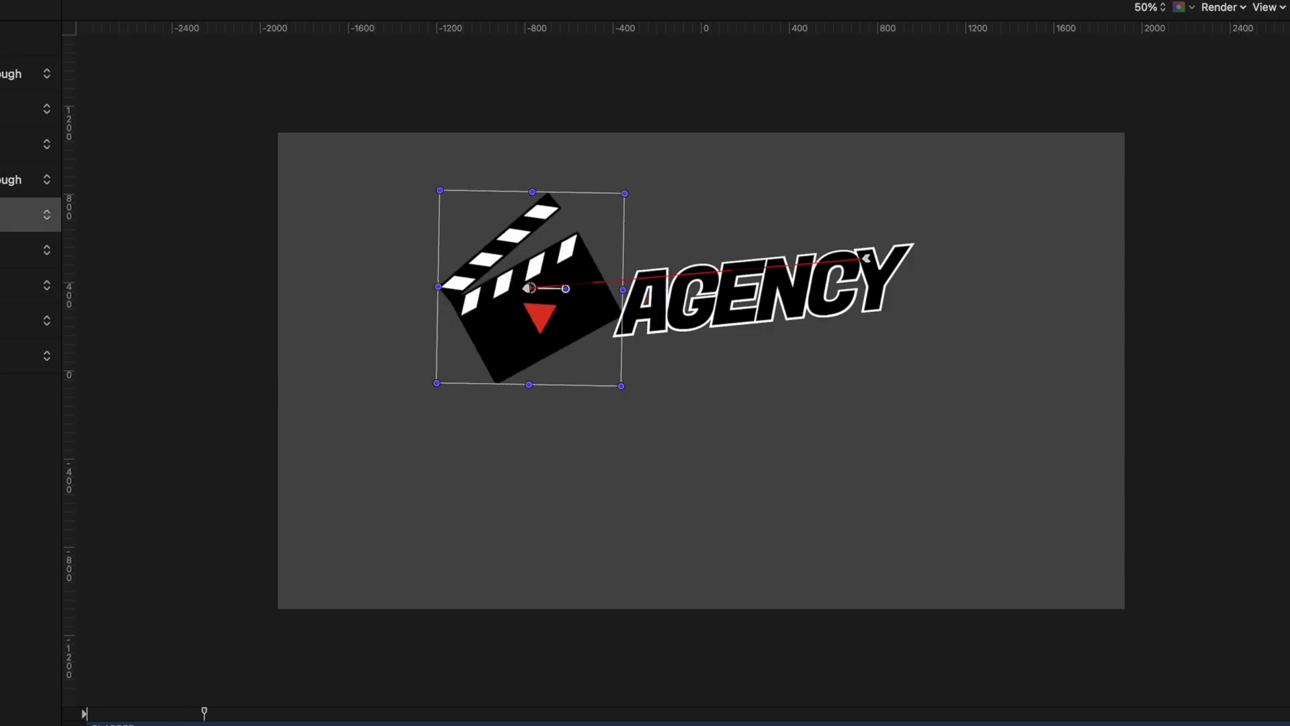
{"action": "left_click_drag", "start_coordinate": [204, 712], "coordinate": [103, 712]}
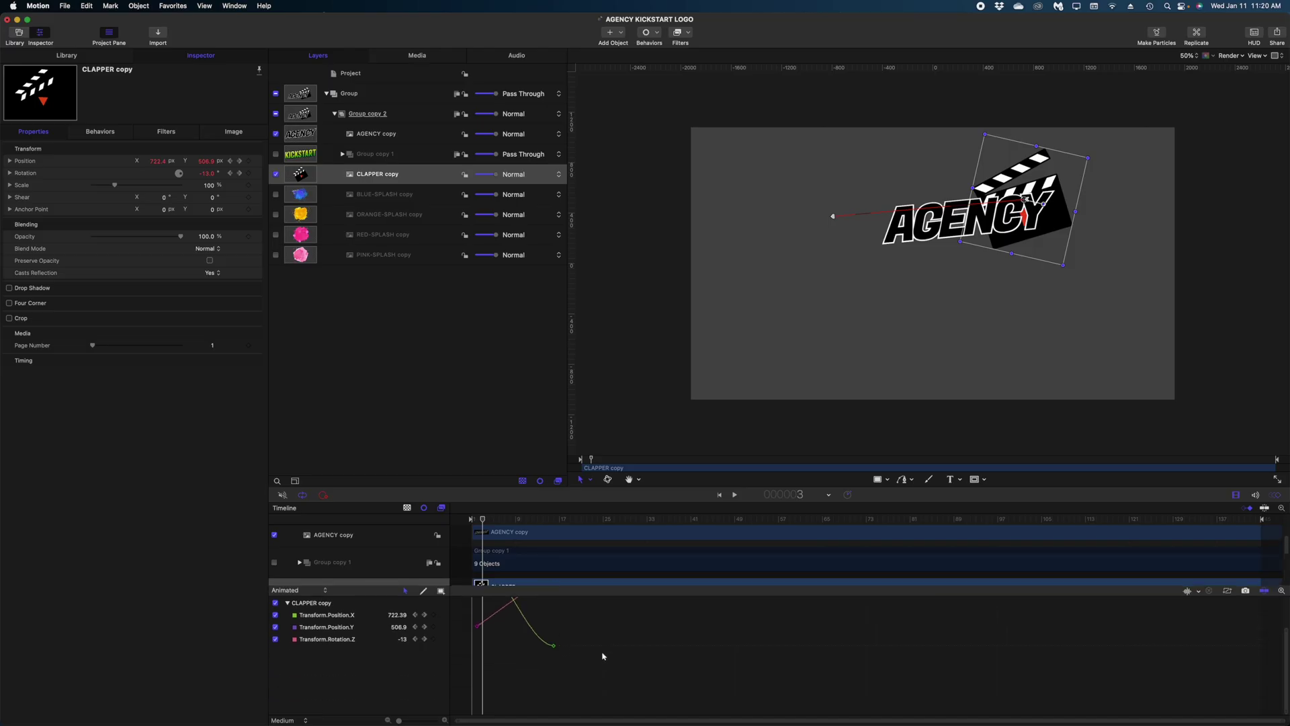
Change the interpolation of all the clapper's Position X, Position Y and Rotation Z keyframes to Bezier.
{"action": "key", "text": "shift+z"}
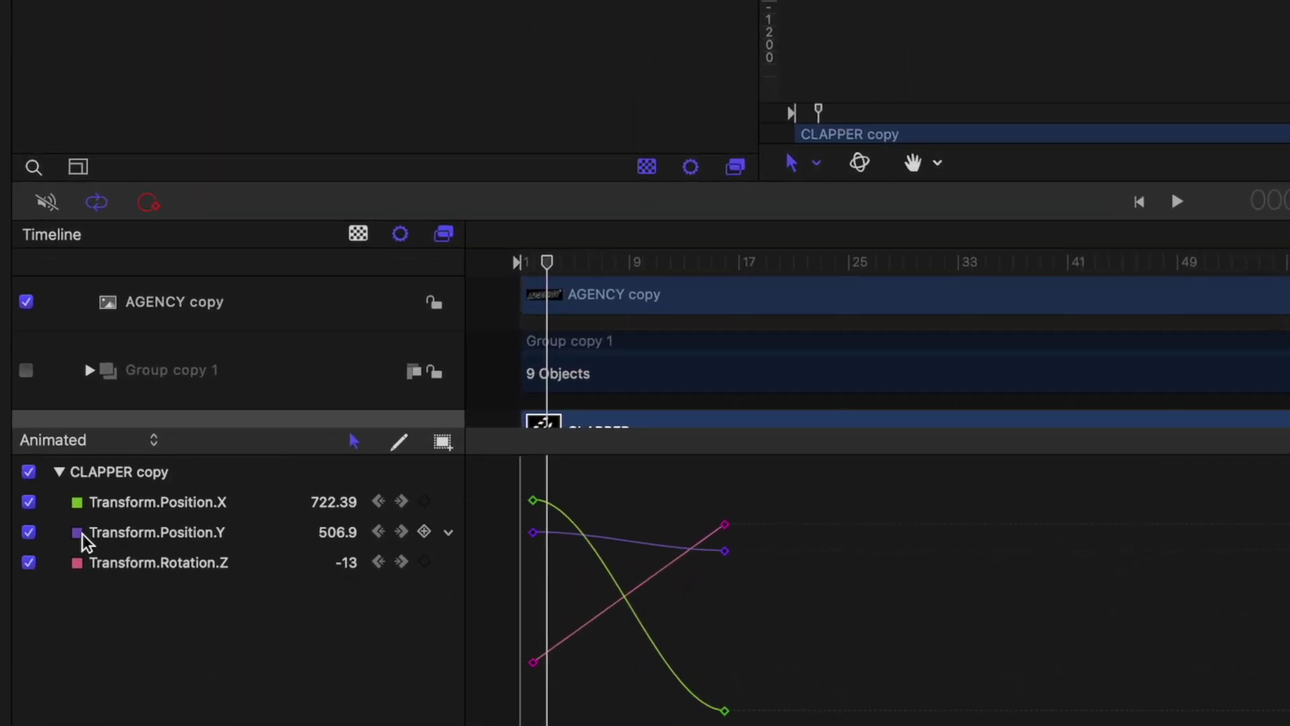
{"action": "left_click_drag", "start_coordinate": [502, 479], "coordinate": [781, 725]}
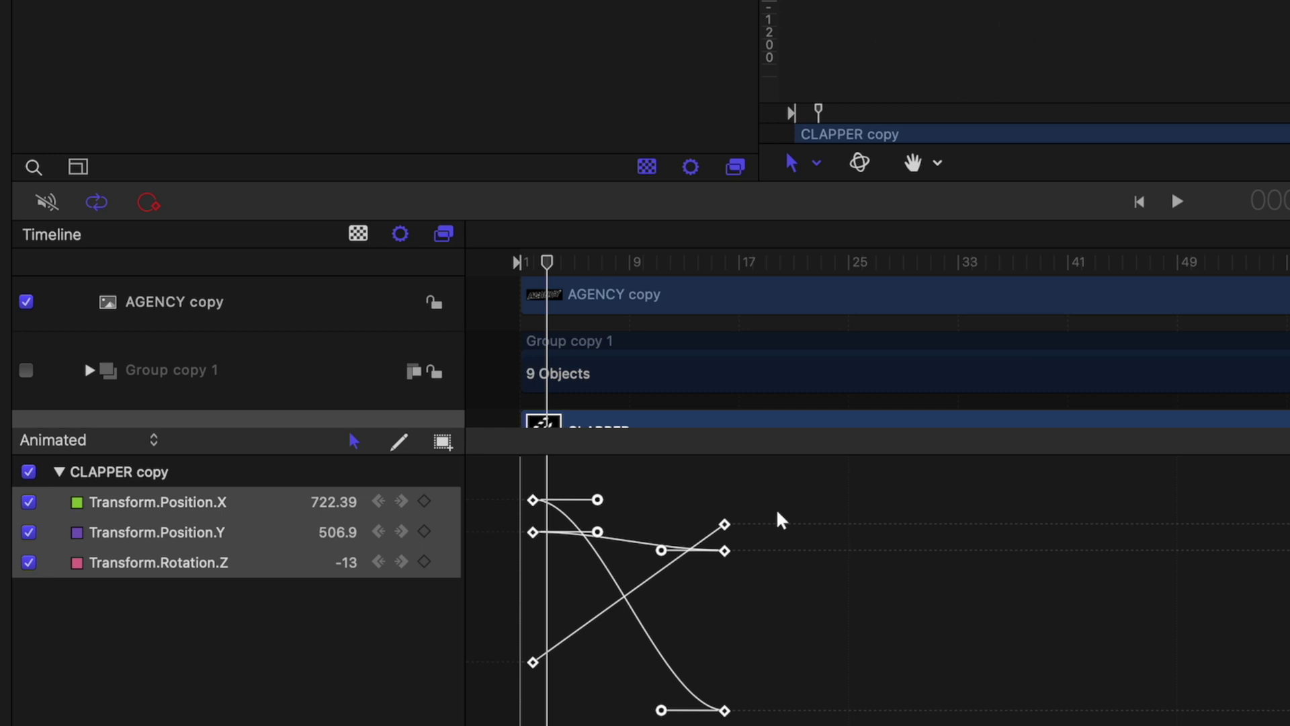
{"action": "right_click", "coordinate": [719, 525]}
{"action": "mouse_move", "coordinate": [714, 680]}
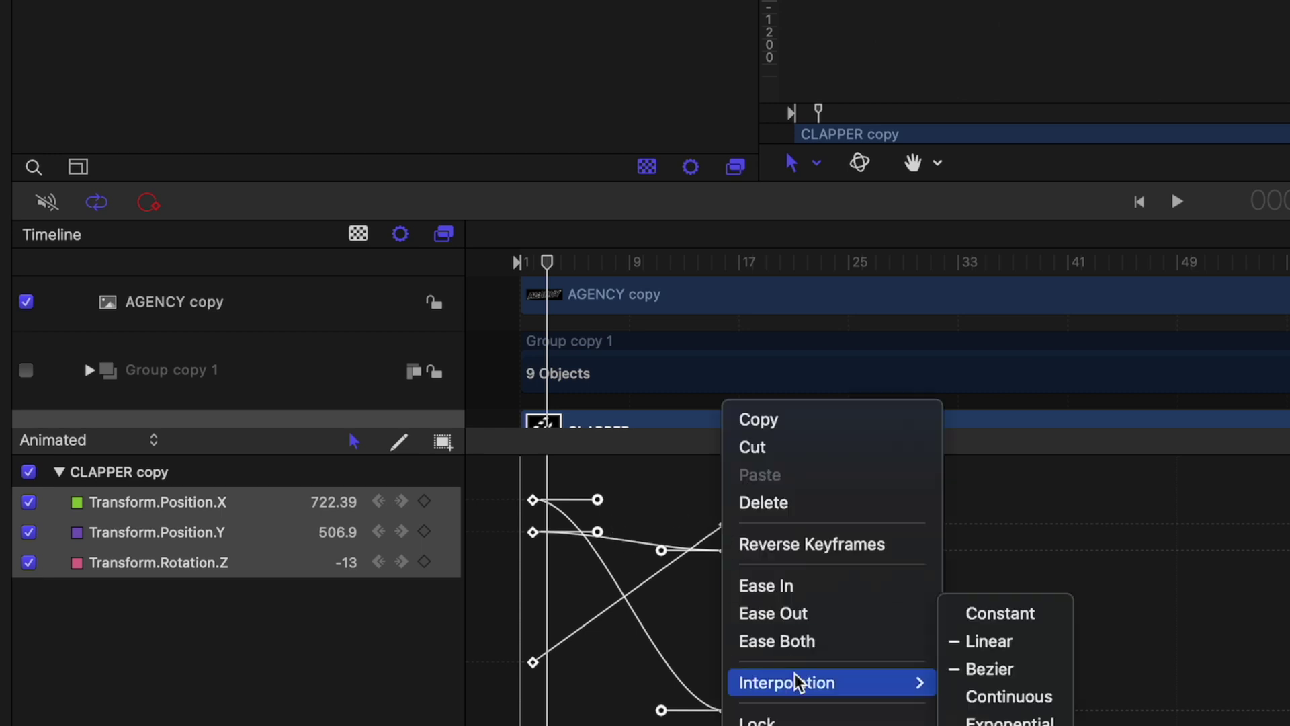
{"action": "left_click", "coordinate": [988, 668]}
{"action": "left_click", "coordinate": [669, 477]}
Lengthen the Bezier handles of both clapper Position X keyframes for a steeper S-curve and preview the animation.
{"action": "left_click", "coordinate": [533, 501]}
{"action": "left_click_drag", "start_coordinate": [598, 503], "coordinate": [671, 499]}
{"action": "left_click", "coordinate": [724, 711]}
{"action": "left_click_drag", "start_coordinate": [663, 709], "coordinate": [582, 710]}
{"action": "key", "text": "space"}
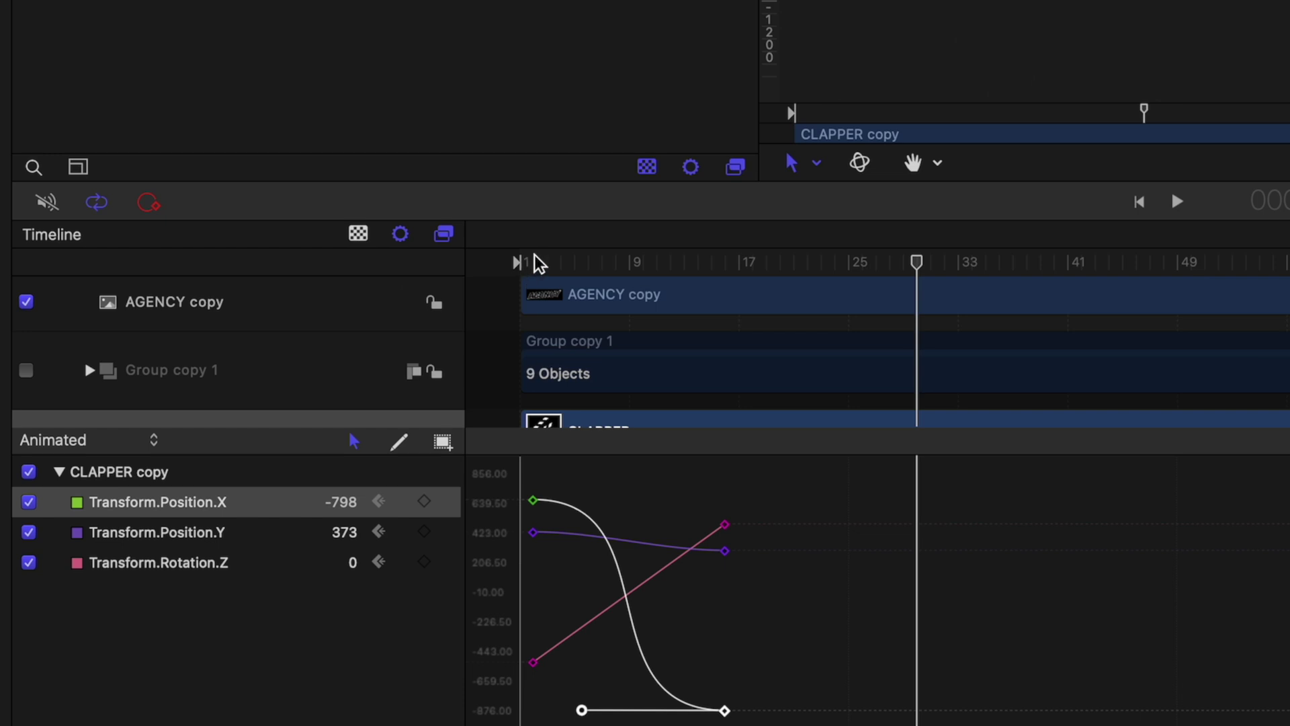
{"action": "key", "text": "space"}
Shape the clapper's Rotation Z curve into a smooth S-curve by adjusting both keyframes' Bezier handles, and play it back.
{"action": "left_click", "coordinate": [533, 662]}
{"action": "left_click_drag", "start_coordinate": [662, 568], "coordinate": [663, 481]}
{"action": "key", "text": "super+z"}
{"action": "left_click_drag", "start_coordinate": [519, 619], "coordinate": [553, 692]}
{"action": "left_click_drag", "start_coordinate": [598, 615], "coordinate": [610, 667]}
{"action": "left_click", "coordinate": [725, 524]}
{"action": "left_click_drag", "start_coordinate": [662, 571], "coordinate": [615, 532]}
{"action": "key", "text": "space"}
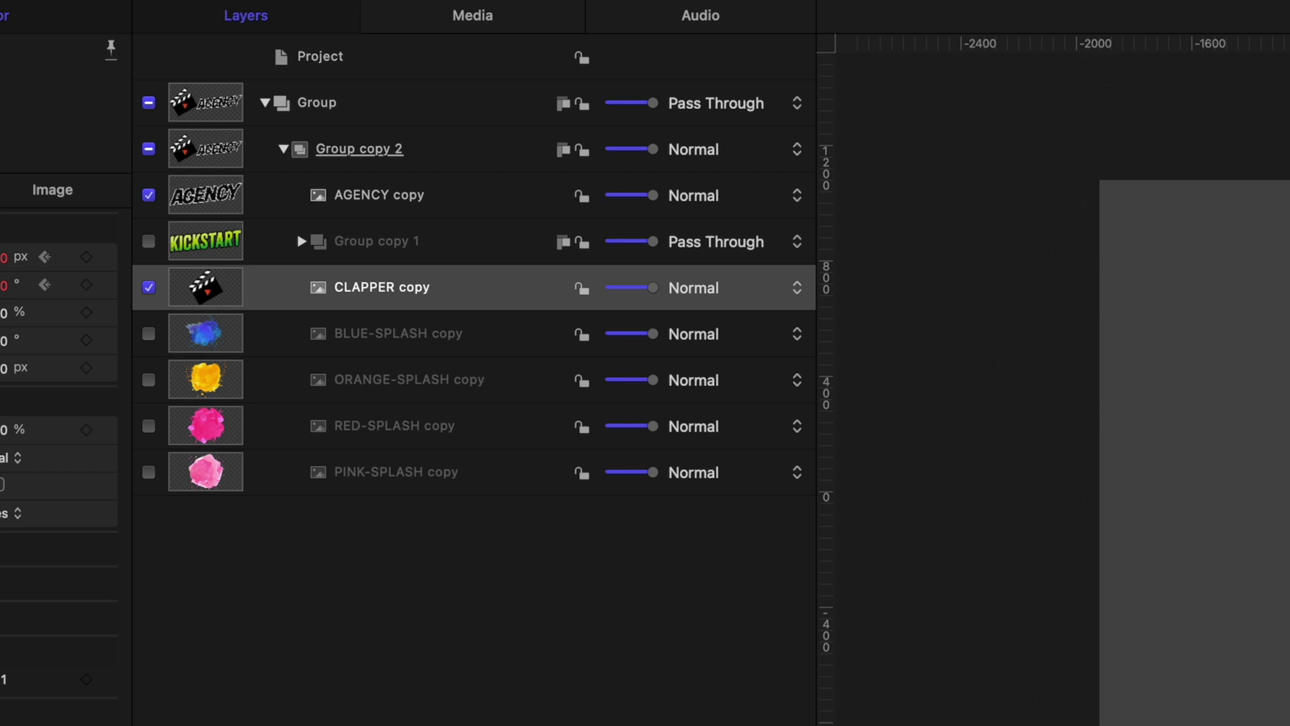
Move the CLAPPER copy layer above the AGENCY copy layer and scrub through the result.
{"action": "left_click_drag", "start_coordinate": [360, 285], "coordinate": [369, 176]}
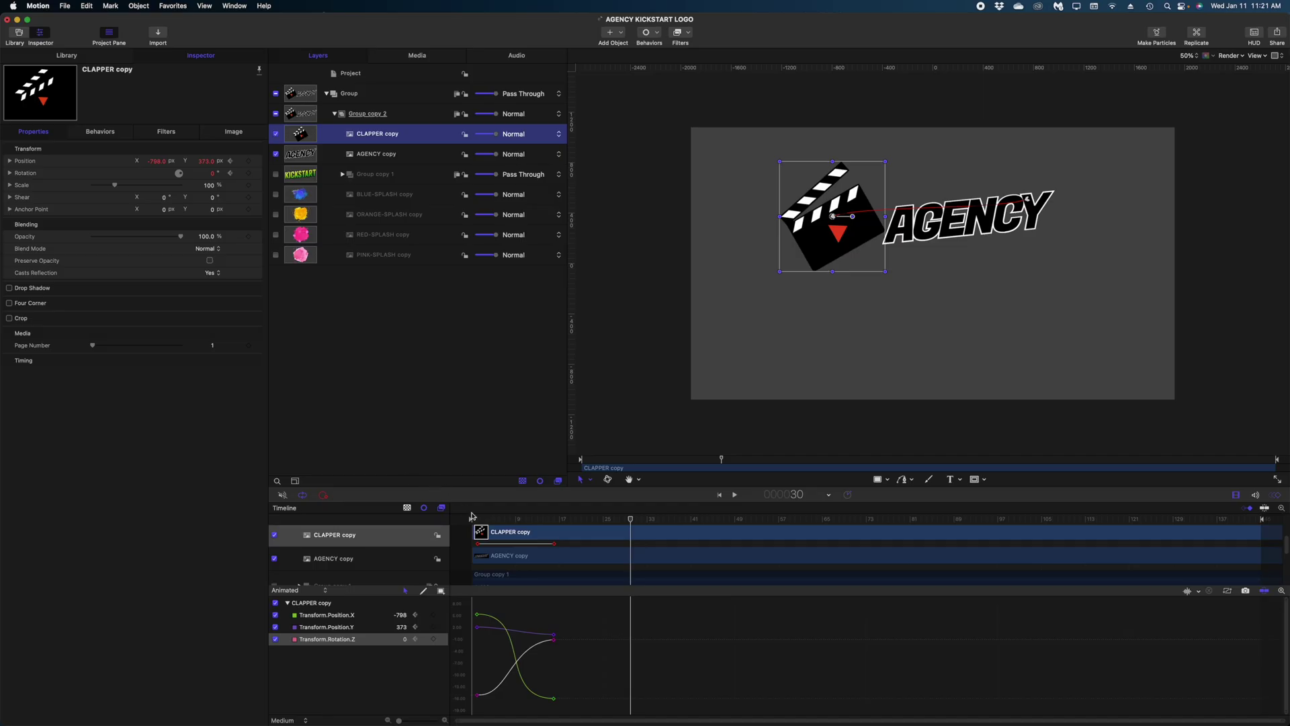
{"action": "mouse_move", "coordinate": [472, 516]}
{"action": "left_mouse_down"}
{"action": "mouse_move", "coordinate": [526, 522]}
{"action": "mouse_move", "coordinate": [495, 521]}
{"action": "left_mouse_up"}
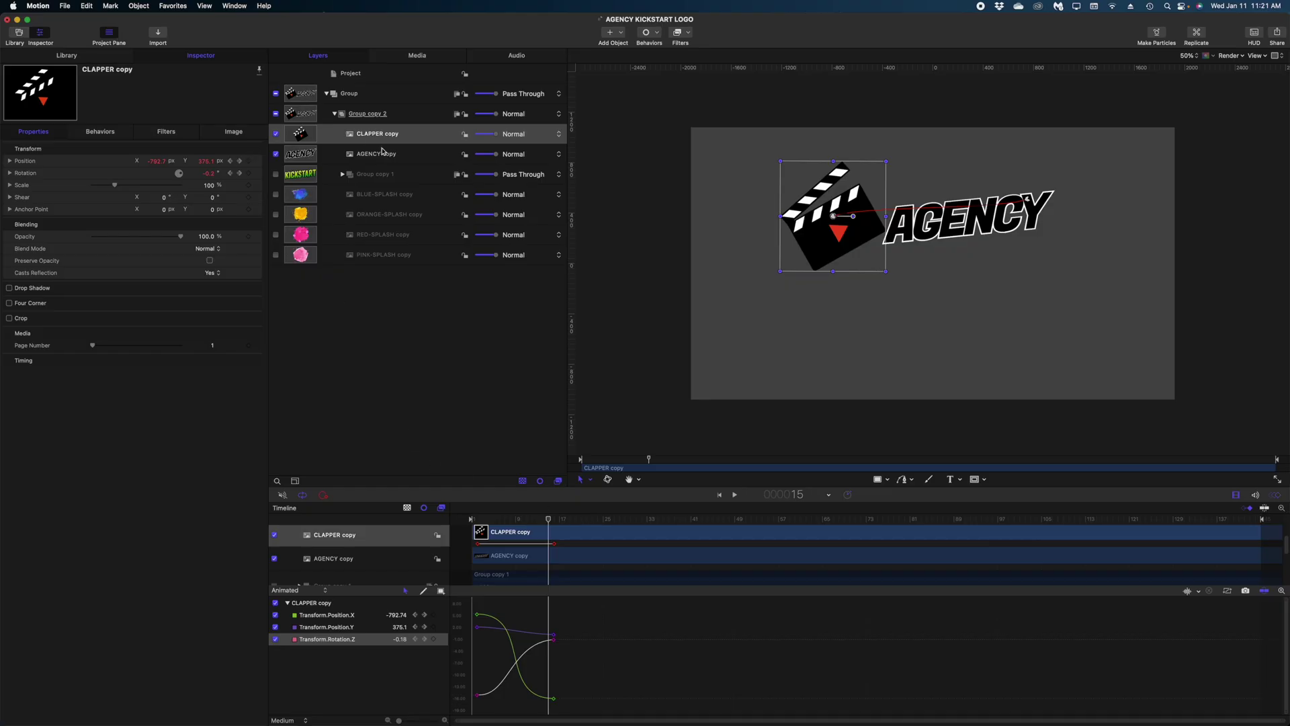
Enable Crop on the AGENCY copy layer and keyframe its Left crop at 0 on frame 16 and hiding the whole text on frame 2.
{"action": "left_click", "coordinate": [382, 153]}
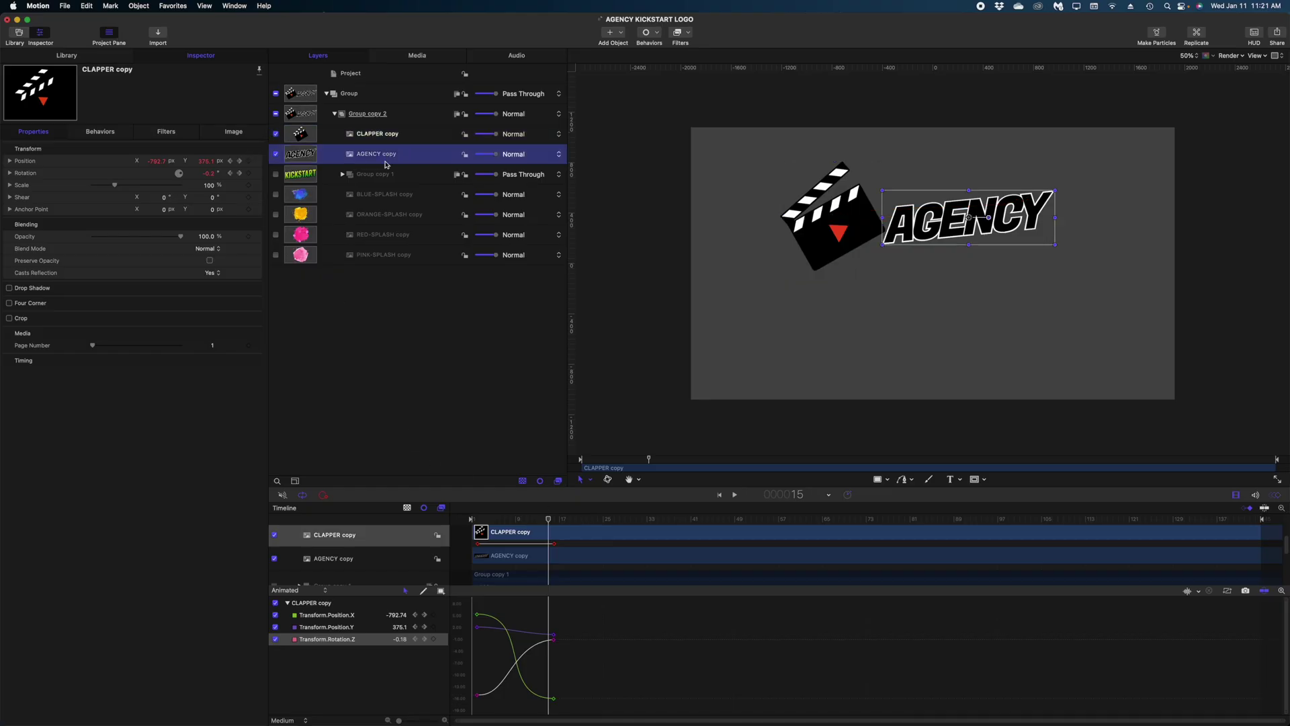
{"action": "left_click", "coordinate": [554, 522]}
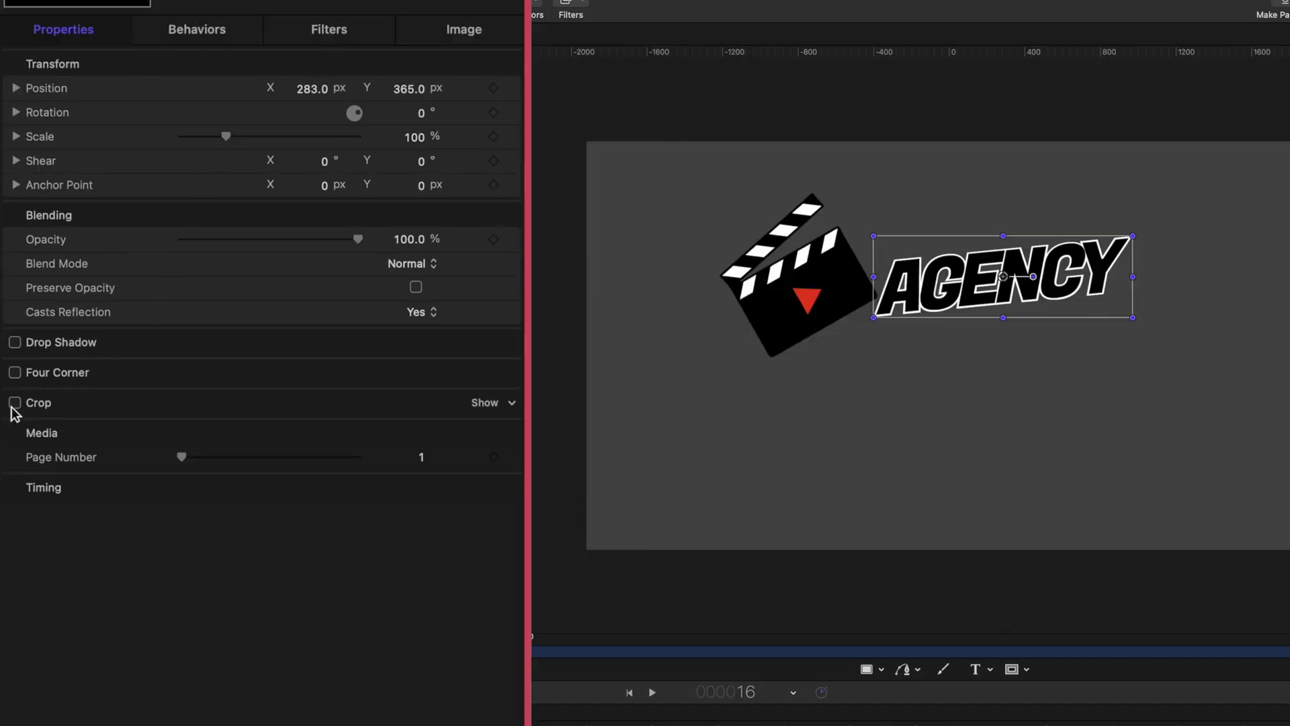
{"action": "left_click", "coordinate": [487, 407]}
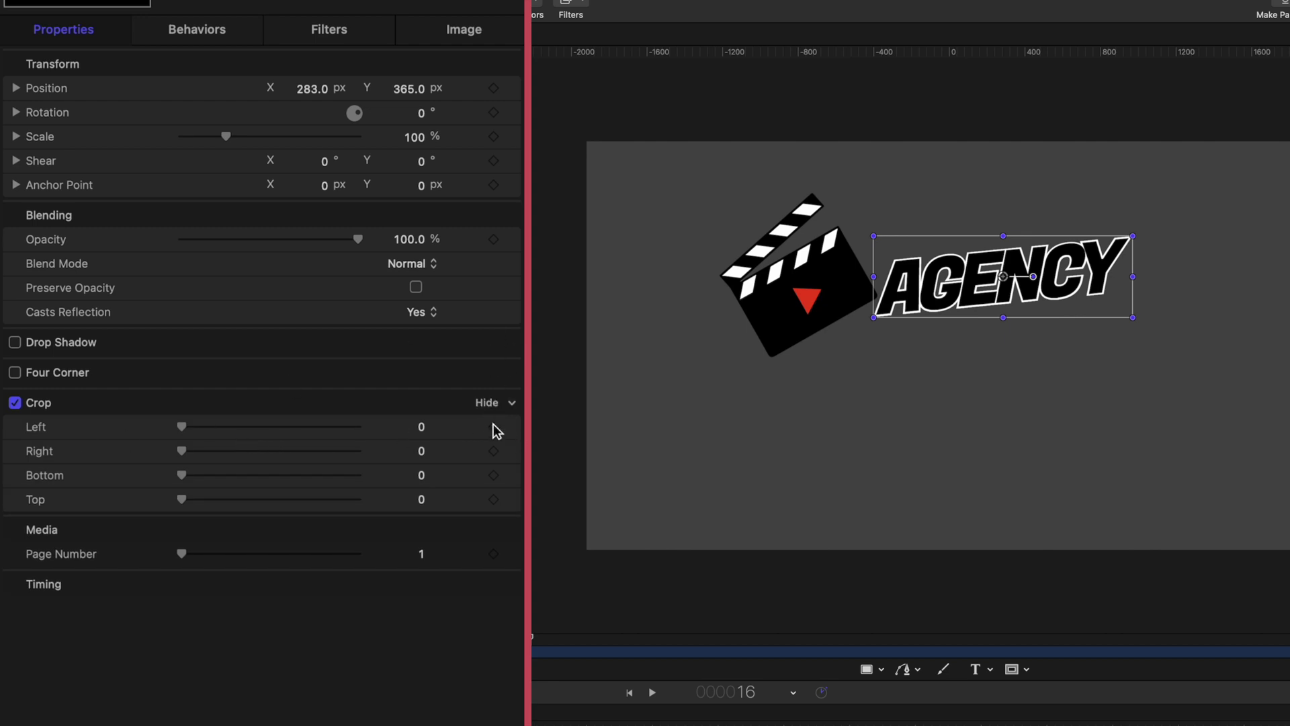
{"action": "left_click", "coordinate": [495, 432]}
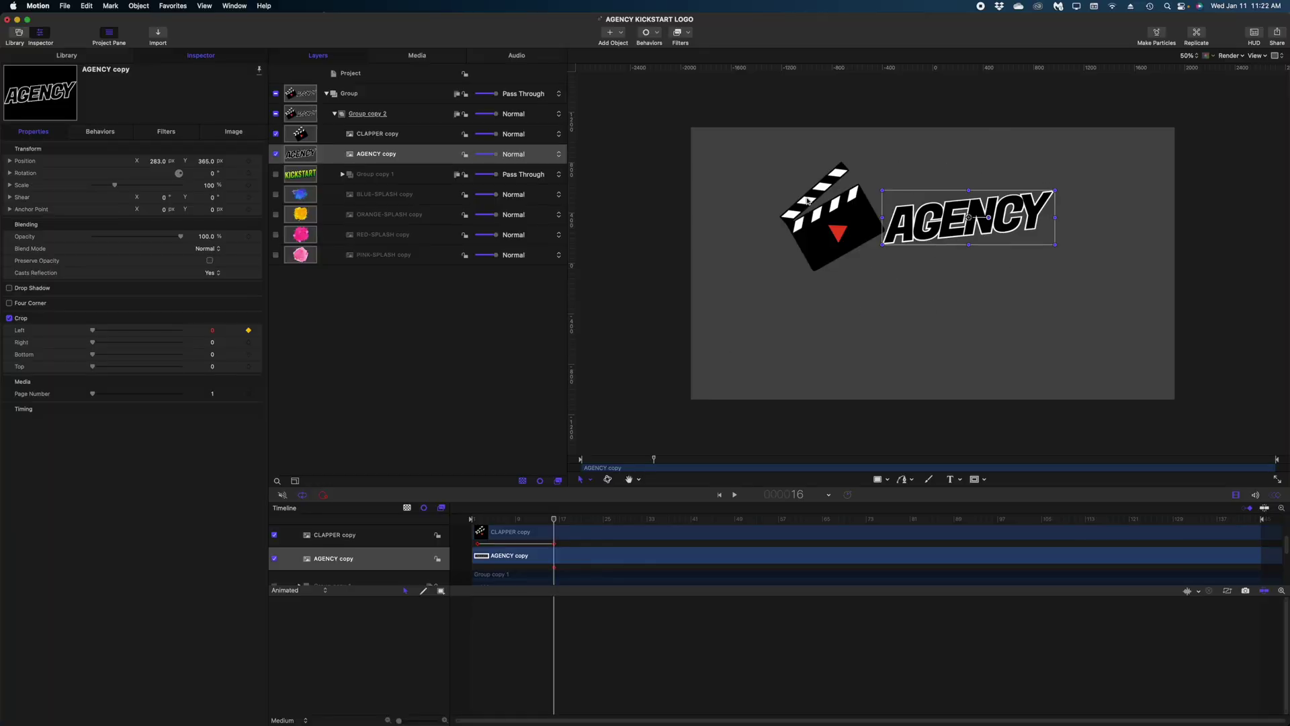
{"action": "left_click_drag", "start_coordinate": [554, 520], "coordinate": [478, 522]}
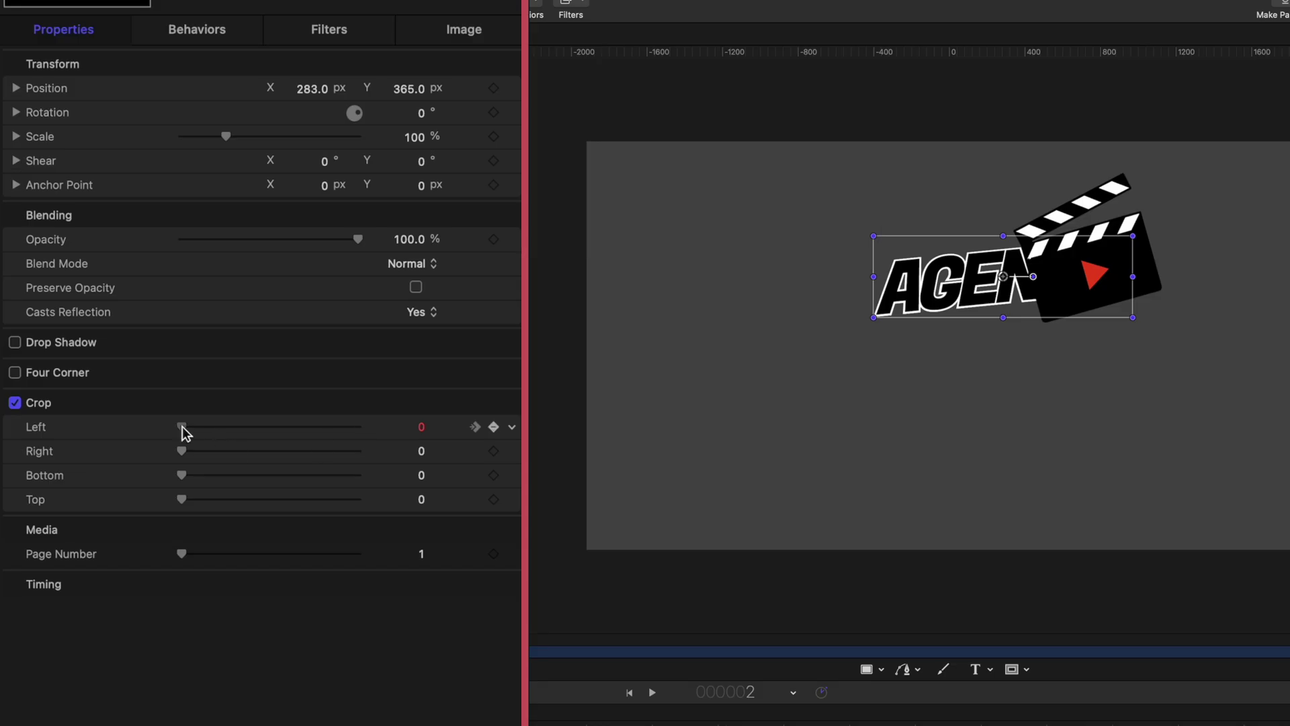
{"action": "left_click_drag", "start_coordinate": [183, 428], "coordinate": [519, 534]}
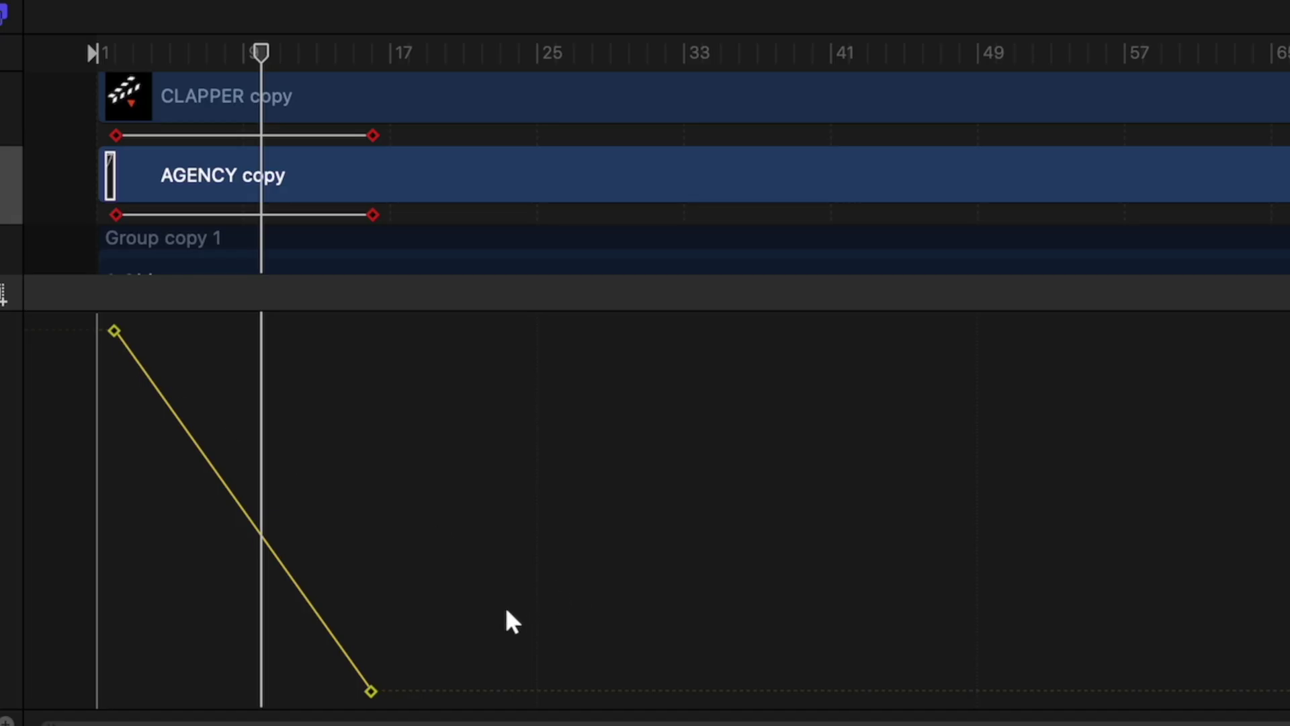
Change the interpolation of both Left crop keyframes on the AGENCY copy layer to Bezier.
{"action": "left_click_drag", "start_coordinate": [69, 323], "coordinate": [433, 710]}
{"action": "right_click", "coordinate": [367, 685]}
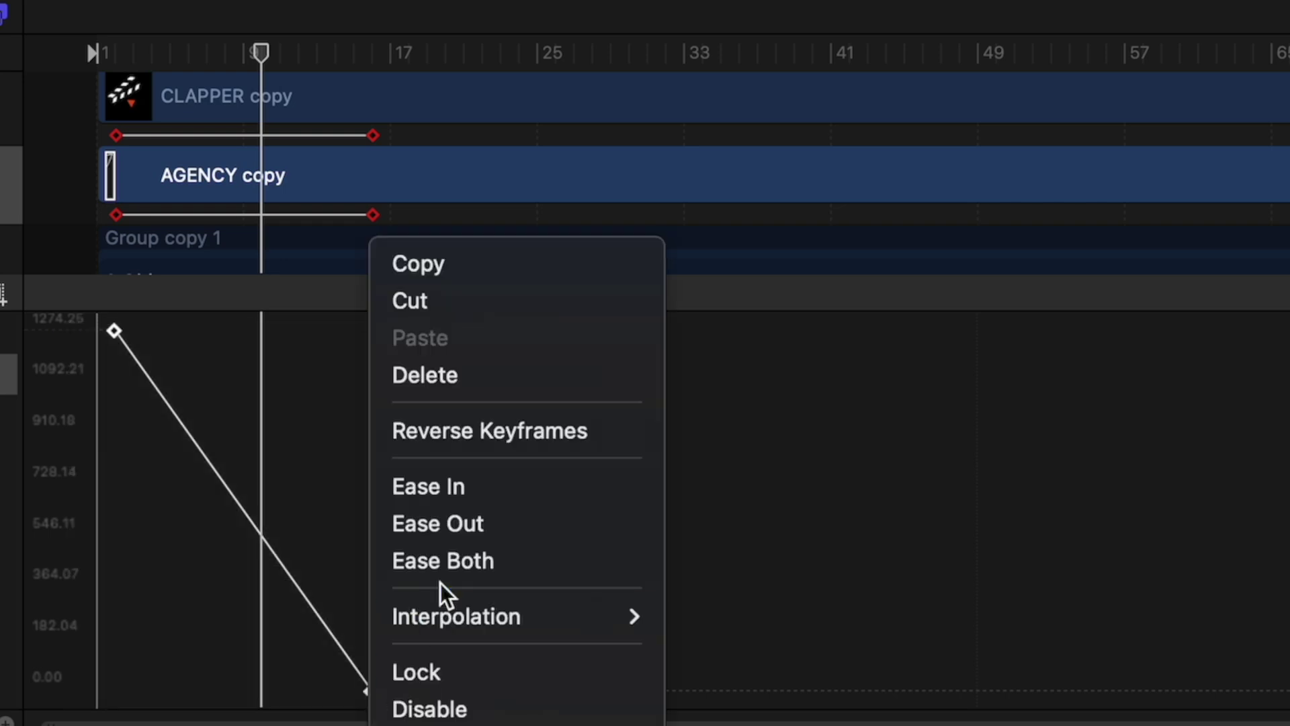
{"action": "mouse_move", "coordinate": [469, 608]}
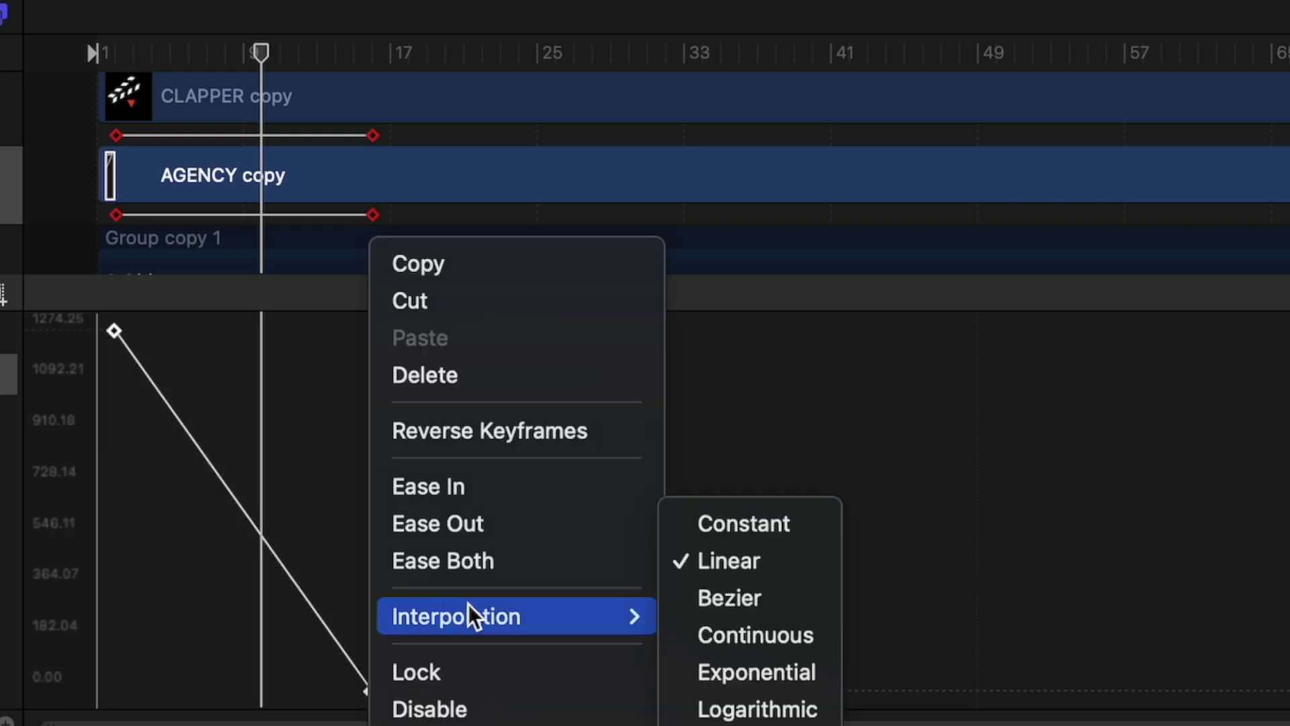
{"action": "left_click", "coordinate": [708, 596]}
{"action": "left_click", "coordinate": [507, 481]}
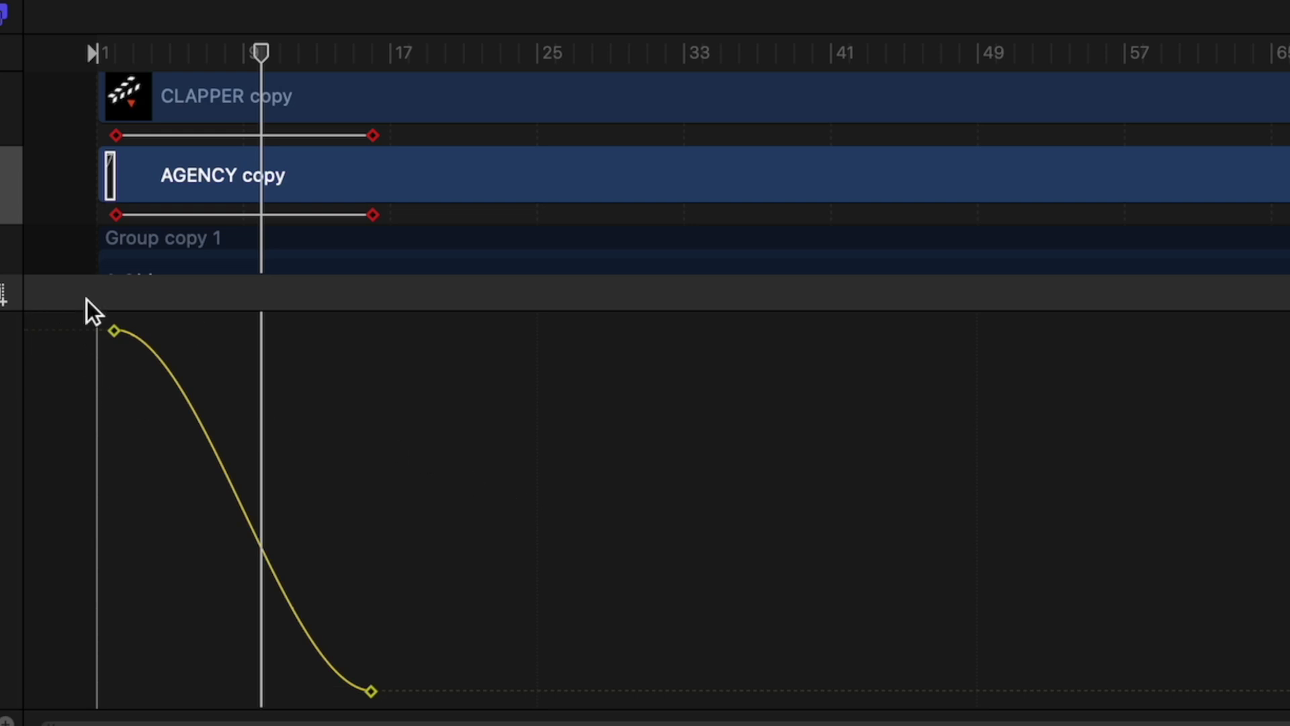
Extend the Left crop keyframes' Bezier handles so the AGENCY reveal follows the clapper, and scrub to check the timing.
{"action": "left_click", "coordinate": [114, 330]}
{"action": "left_click_drag", "start_coordinate": [196, 331], "coordinate": [340, 331]}
{"action": "left_click", "coordinate": [371, 691]}
{"action": "left_click_drag", "start_coordinate": [336, 692], "coordinate": [102, 695]}
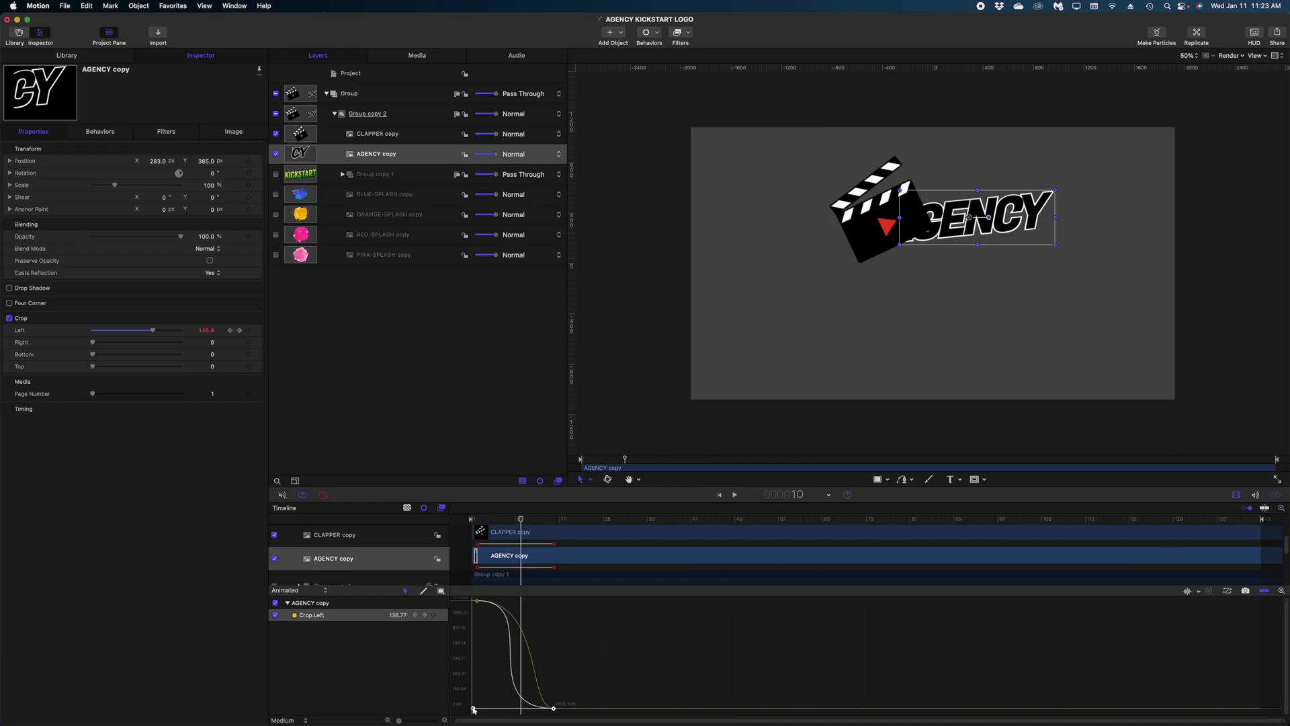
{"action": "left_click_drag", "start_coordinate": [513, 521], "coordinate": [550, 526]}
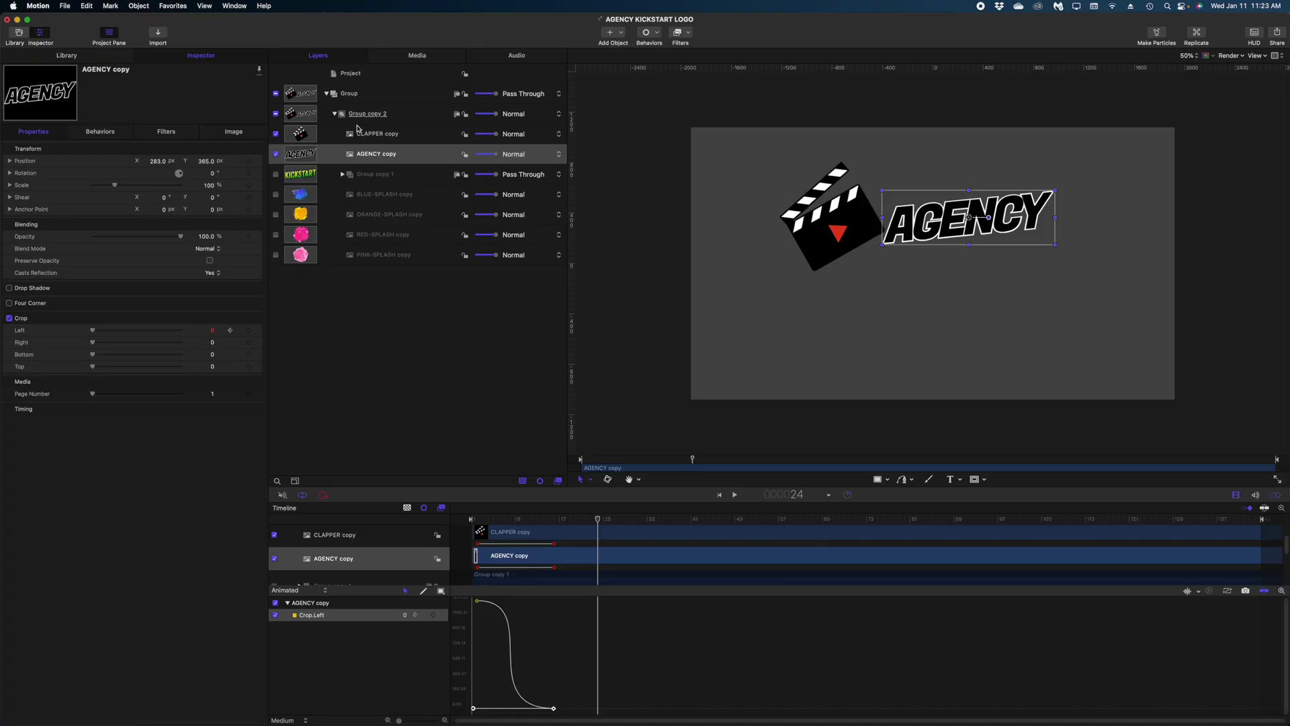
Add a Fade In/Fade Out behavior to the CLAPPER copy layer with Fade In Time 3 and Fade Out Time 0, and preview it.
{"action": "left_click", "coordinate": [359, 131]}
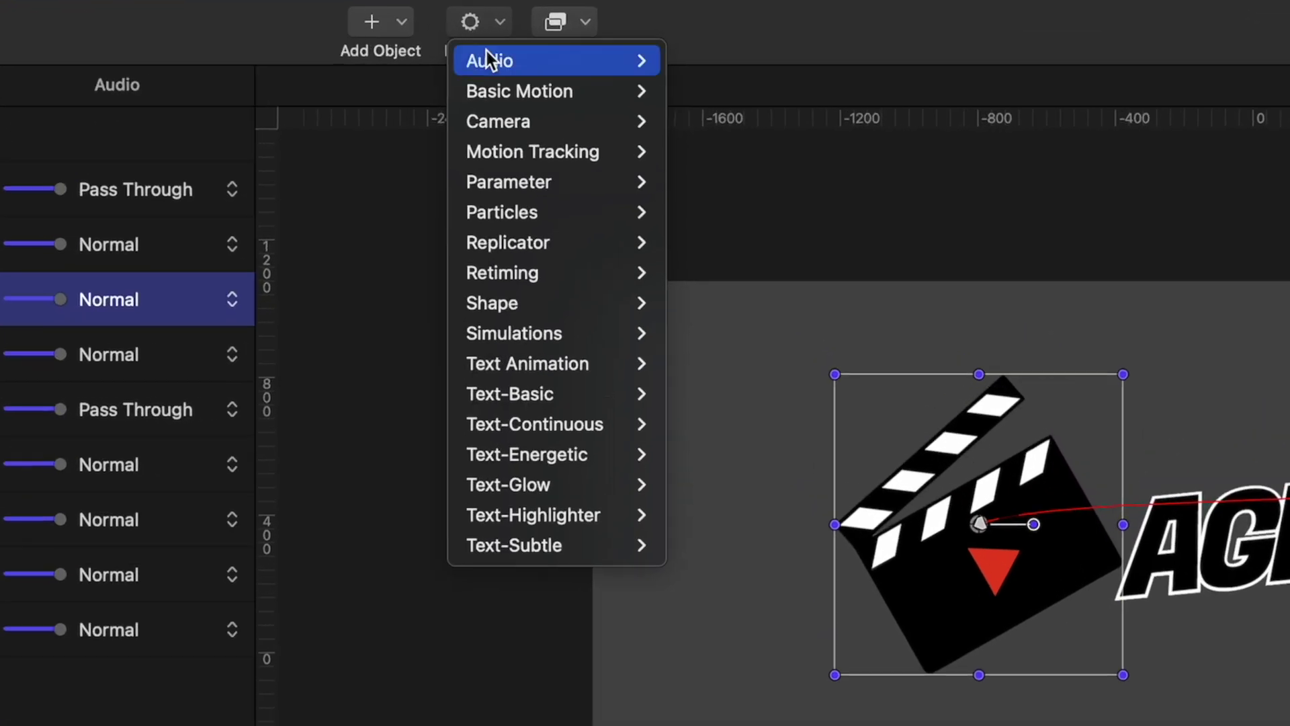
{"action": "mouse_move", "coordinate": [500, 86]}
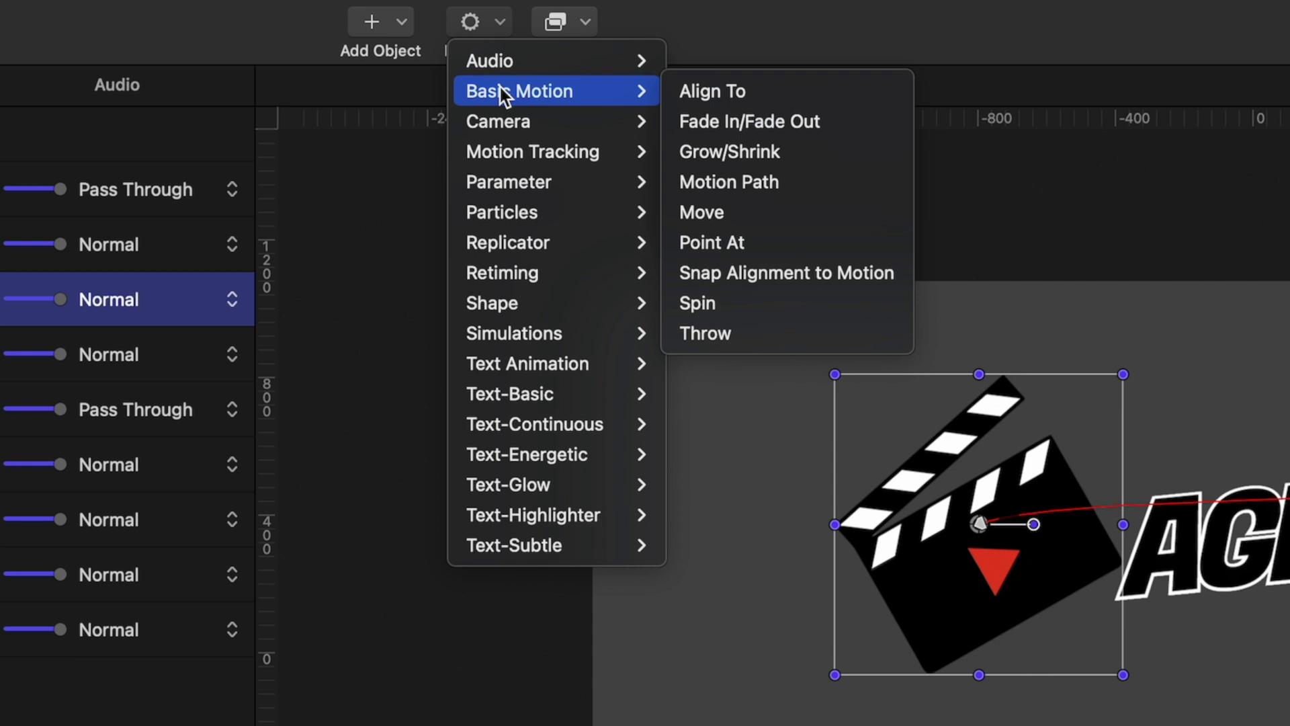
{"action": "left_click", "coordinate": [747, 117]}
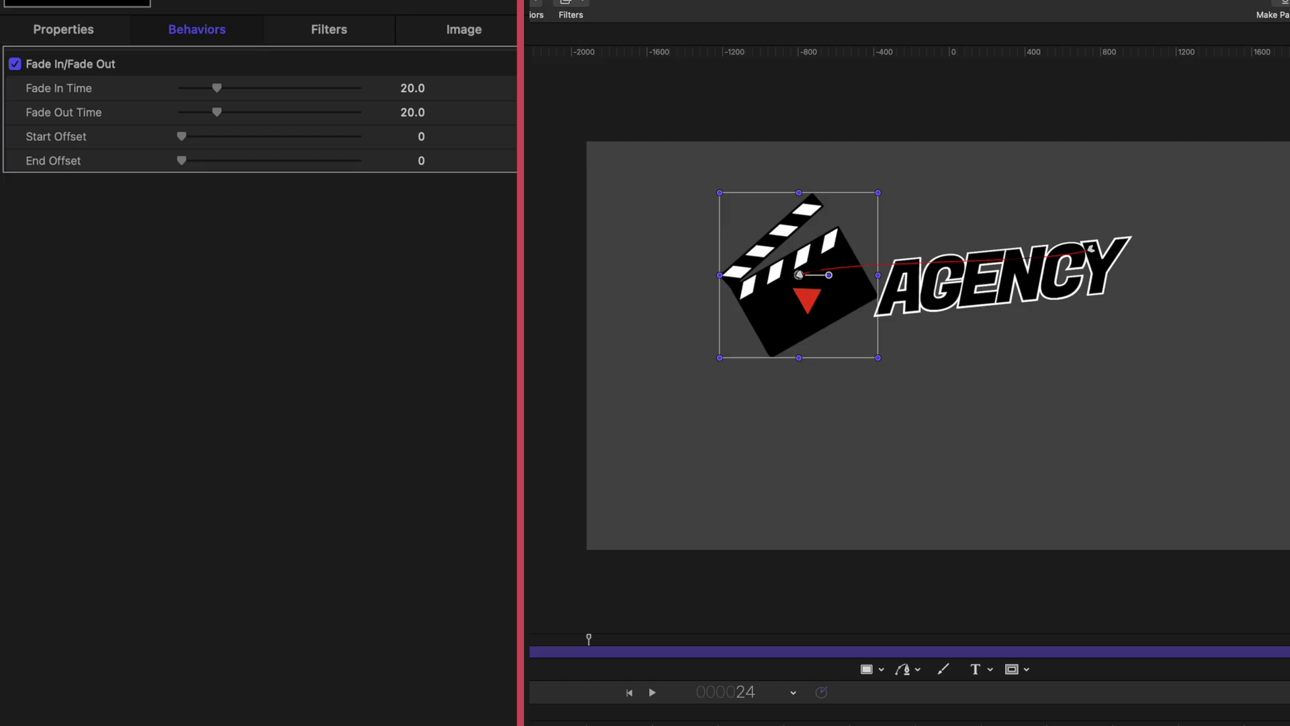
{"action": "left_click", "coordinate": [412, 87]}
{"action": "type", "text": "3"}
{"action": "left_click", "coordinate": [414, 112]}
{"action": "type", "text": "0"}
{"action": "key", "text": "space"}
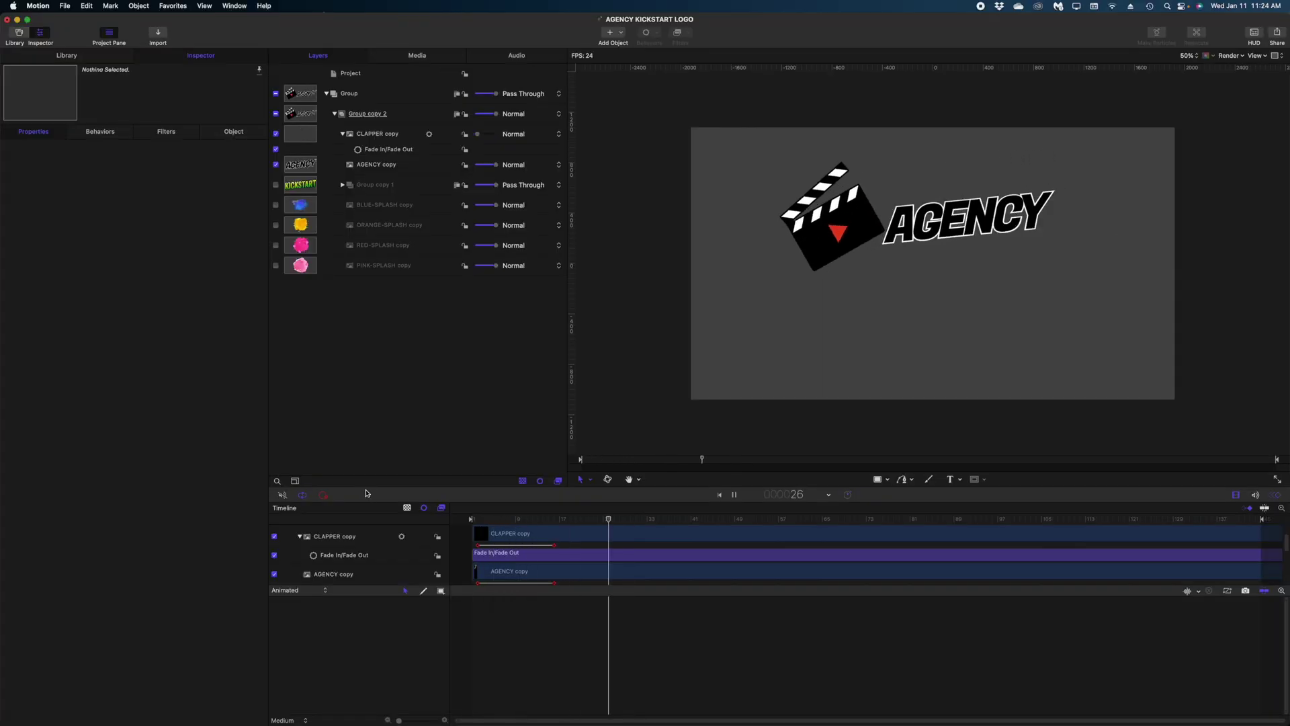
{"action": "key", "text": "space"}
Show the KICKSTART letter group, expand it and move it above the CLAPPER copy layer.
{"action": "left_click", "coordinate": [276, 185]}
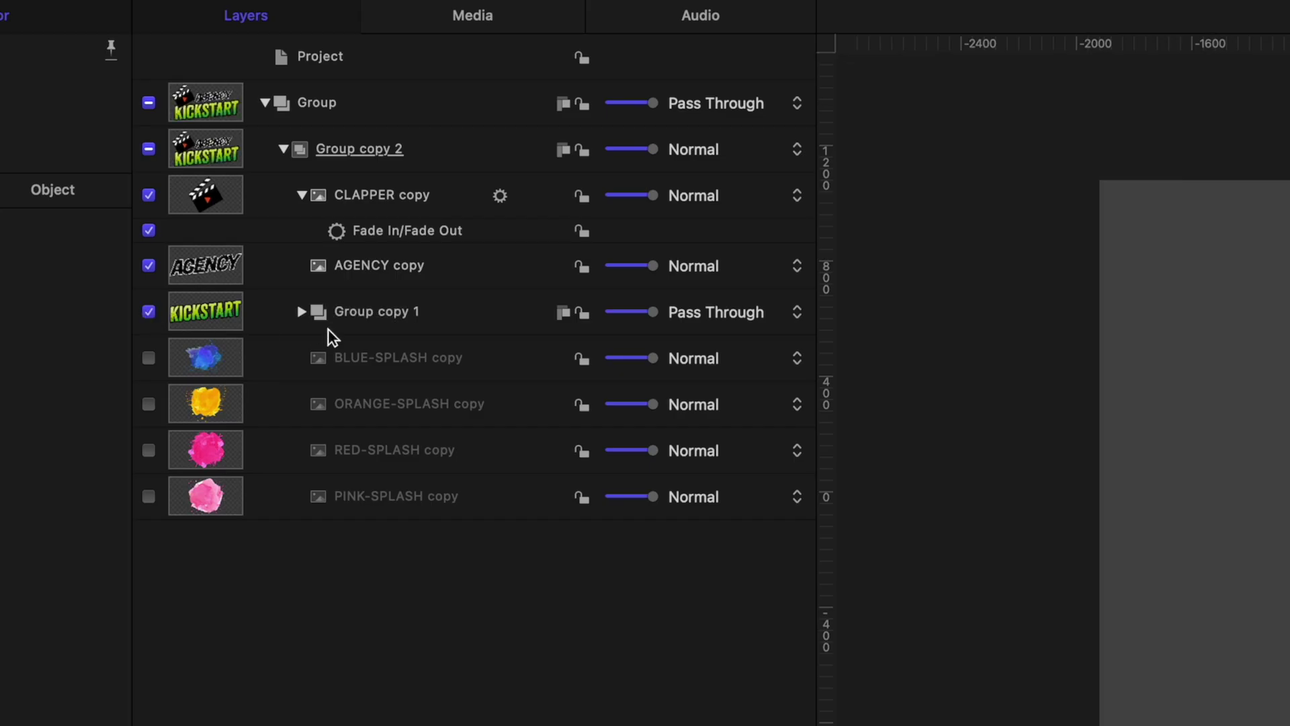
{"action": "left_click", "coordinate": [364, 187]}
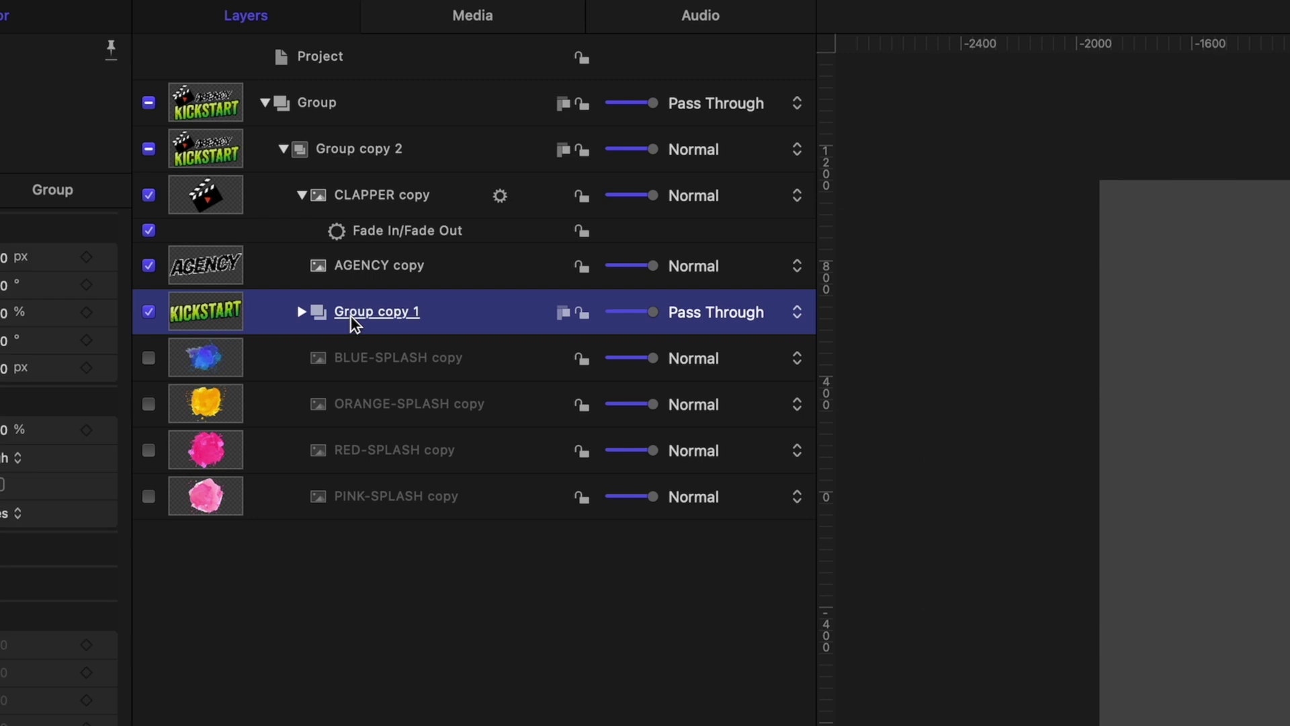
{"action": "left_click", "coordinate": [302, 312]}
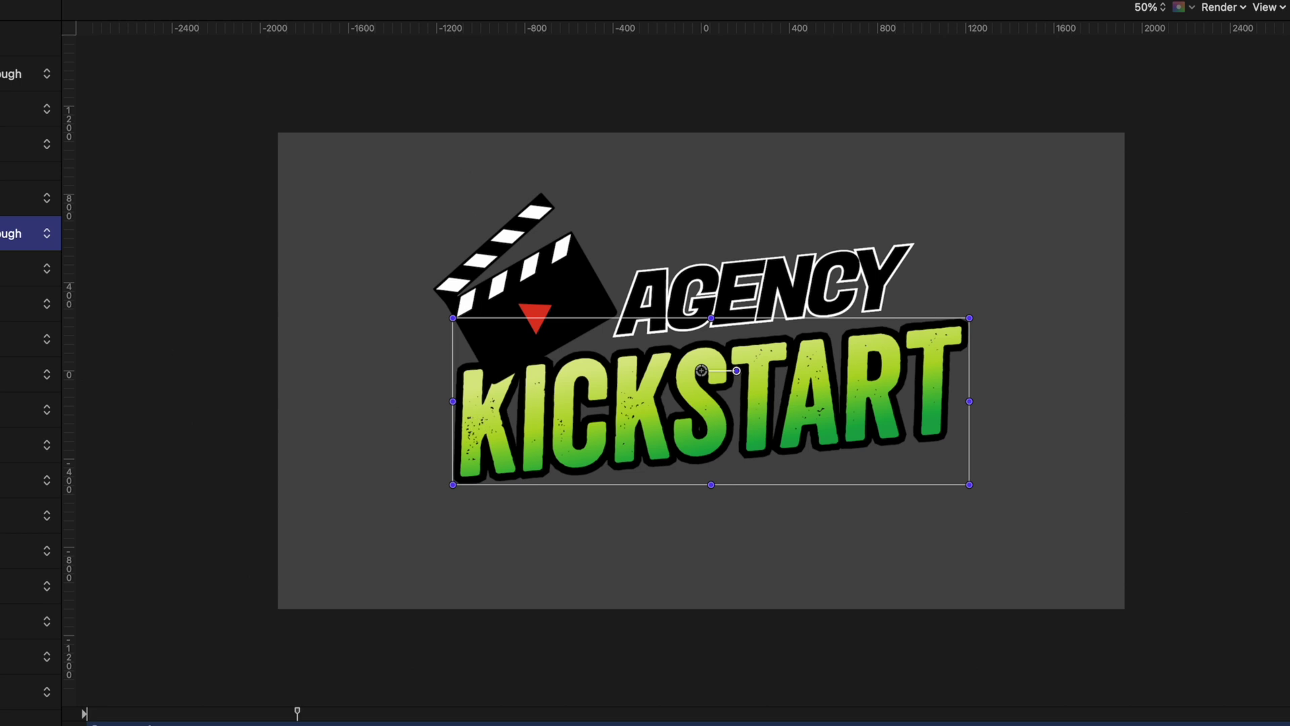
{"action": "left_click_drag", "start_coordinate": [376, 311], "coordinate": [389, 169]}
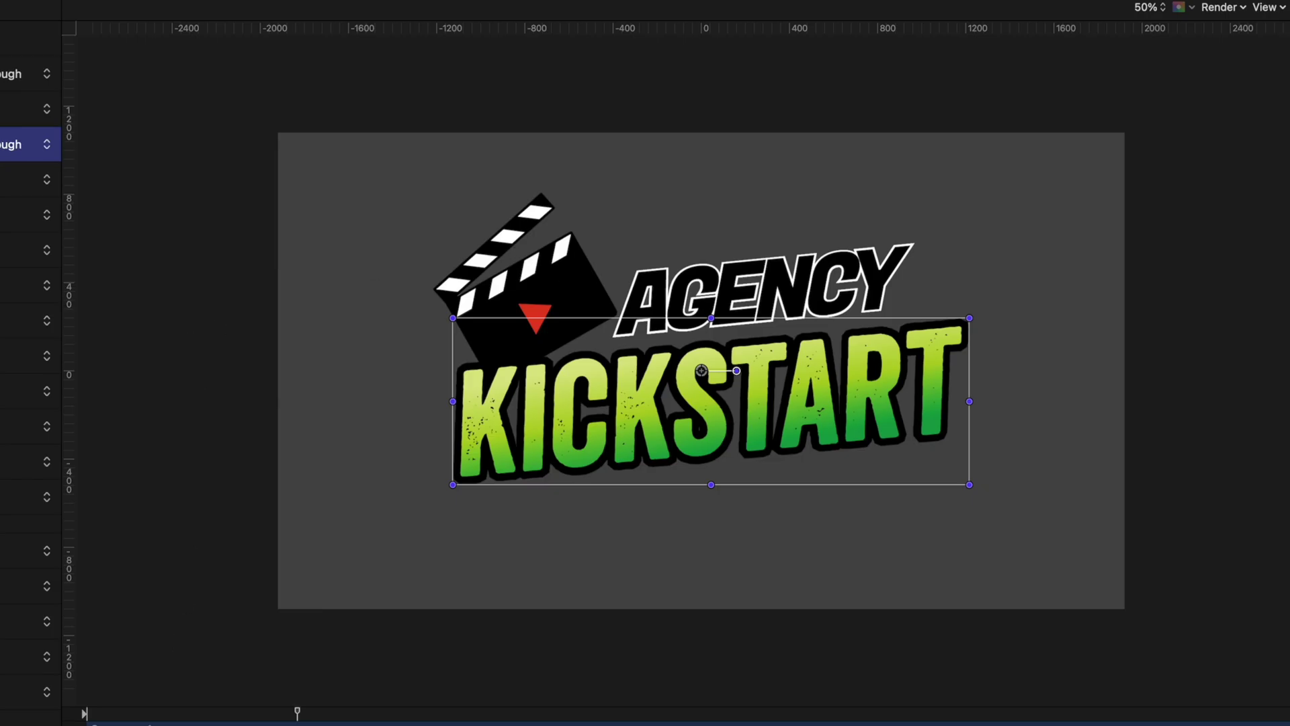
Add an Overshoot parameter behavior to the first K letter layer, KICKSTART copy 10, and find its bar in the timeline.
{"action": "left_click", "coordinate": [10, 180]}
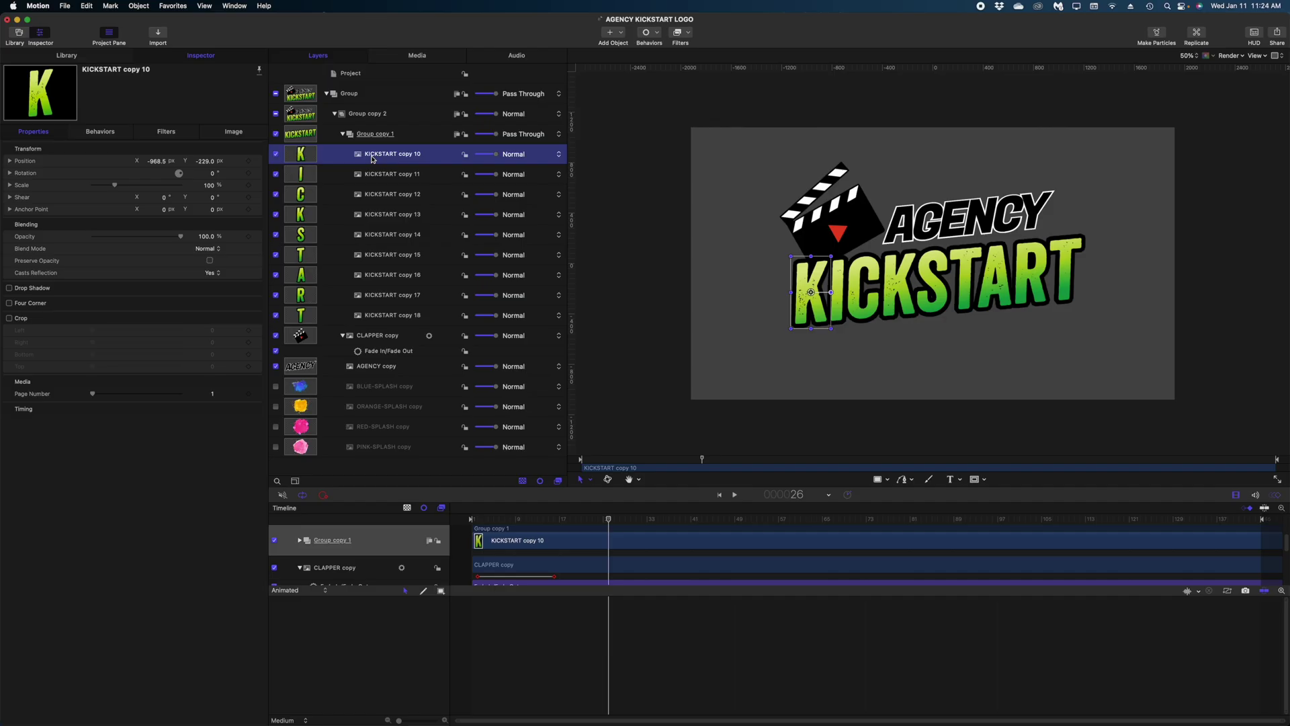
{"action": "left_click", "coordinate": [653, 33]}
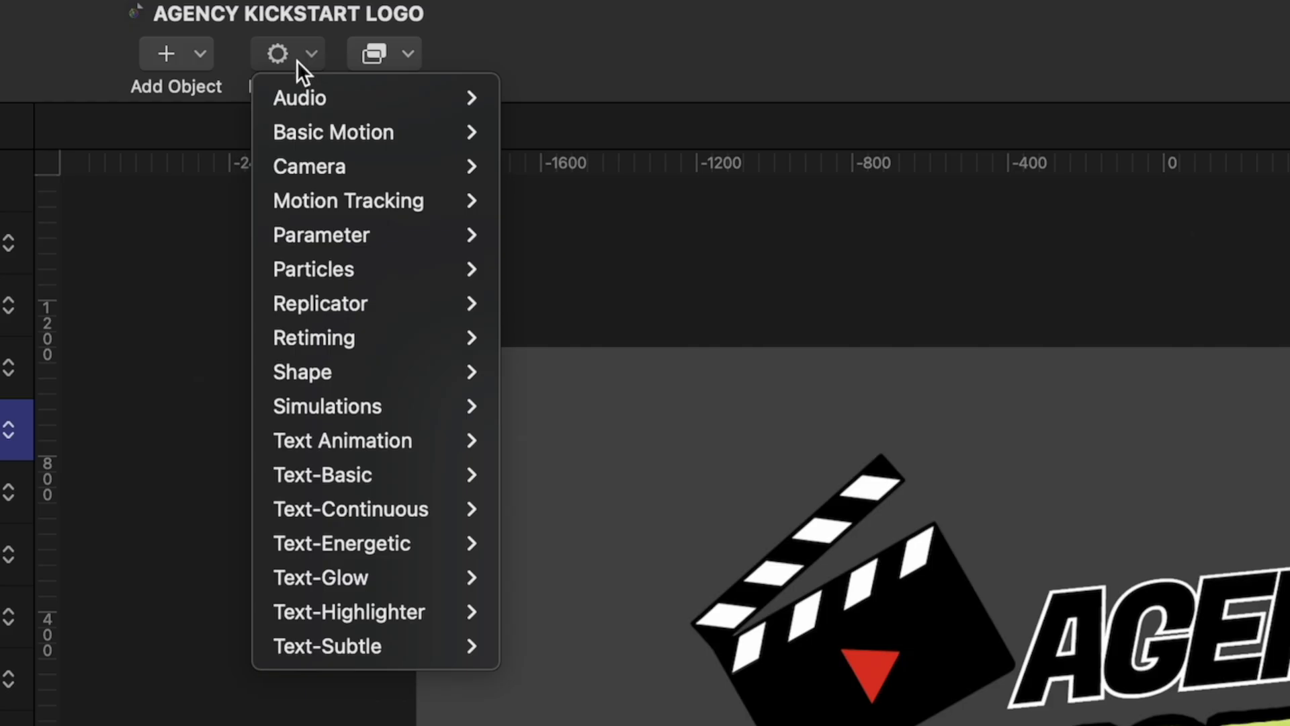
{"action": "mouse_move", "coordinate": [309, 246]}
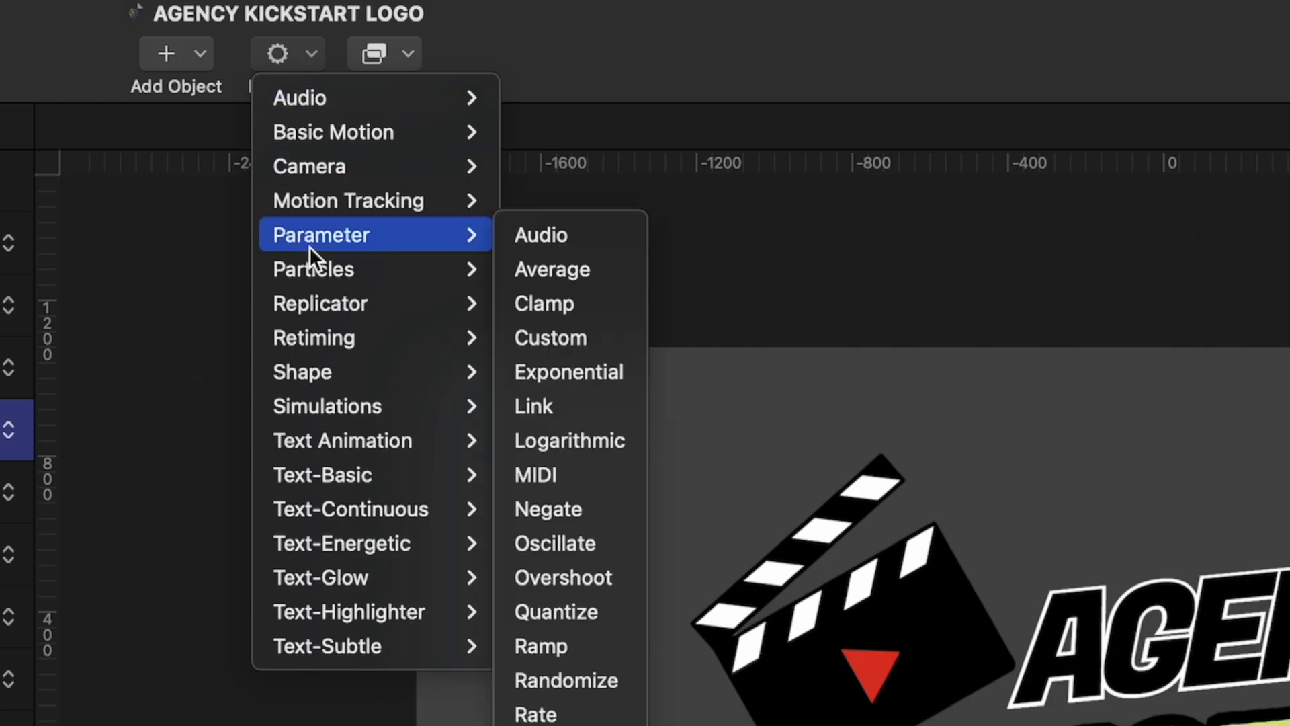
{"action": "left_click", "coordinate": [570, 576]}
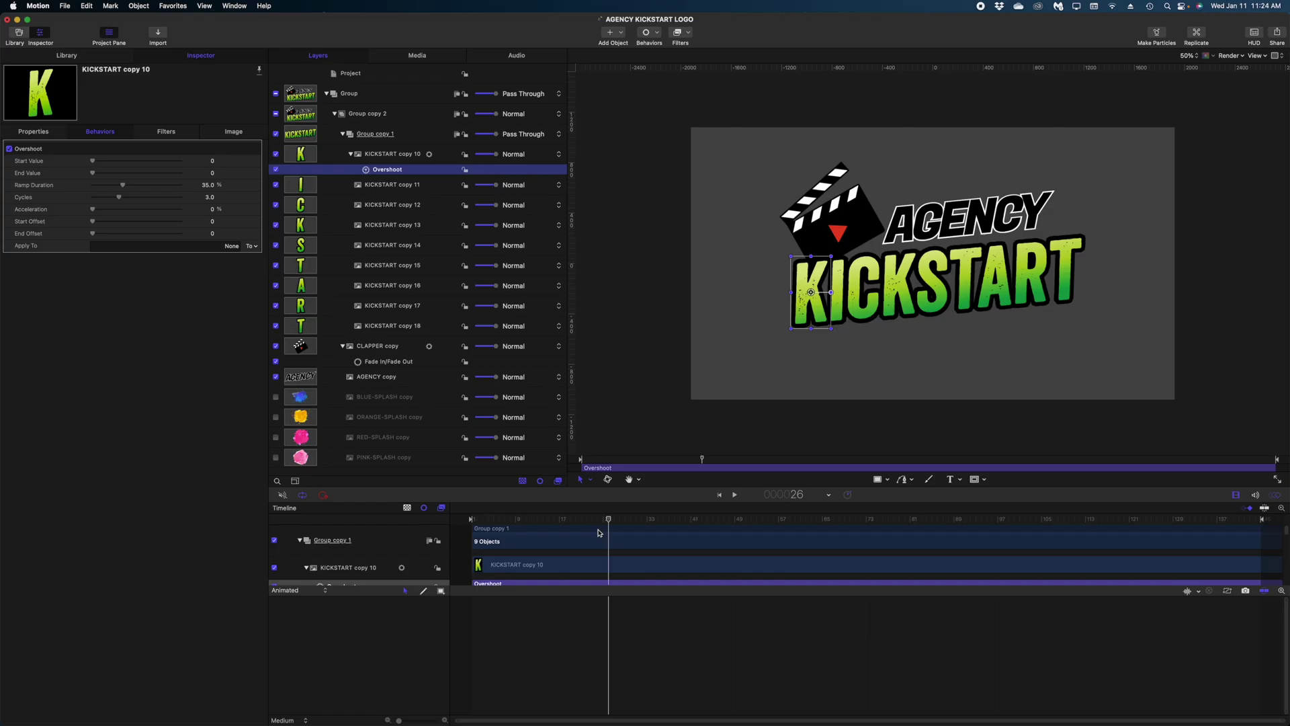
{"action": "scroll", "coordinate": [599, 531], "scroll_direction": "down", "scroll_amount": 2}
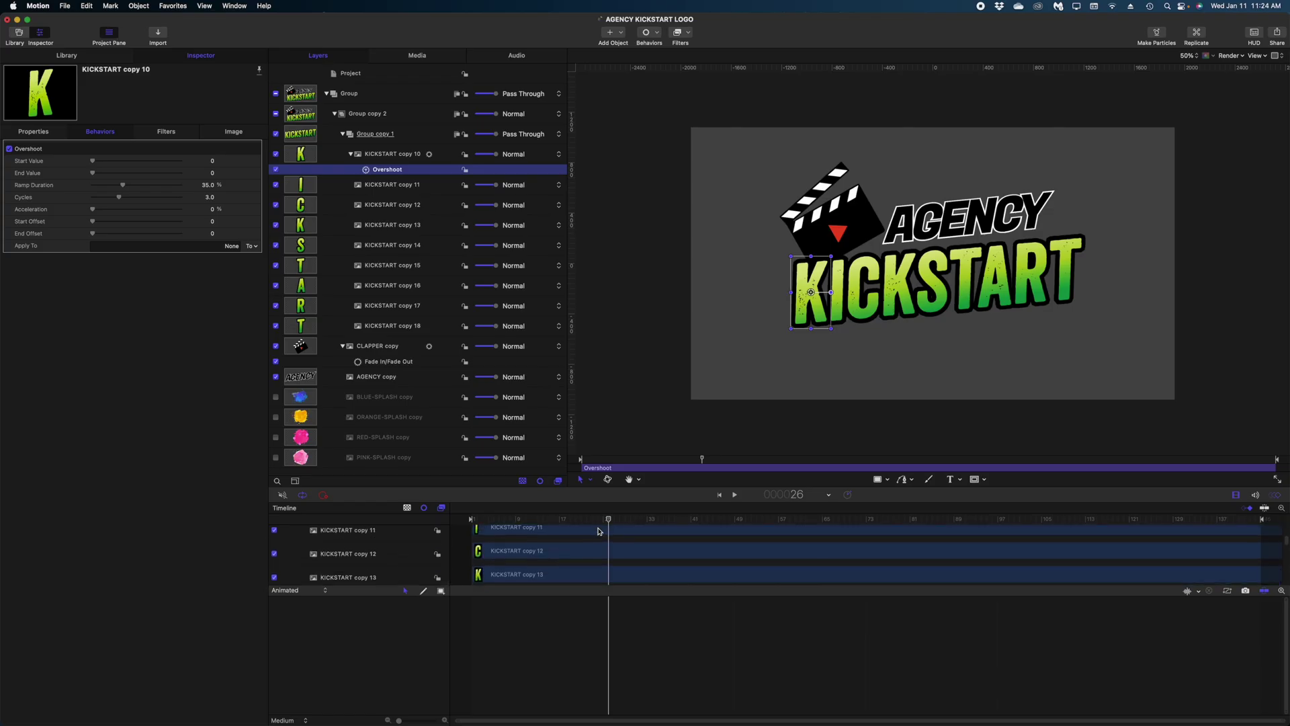
{"action": "scroll", "coordinate": [563, 527], "scroll_direction": "up", "scroll_amount": 2}
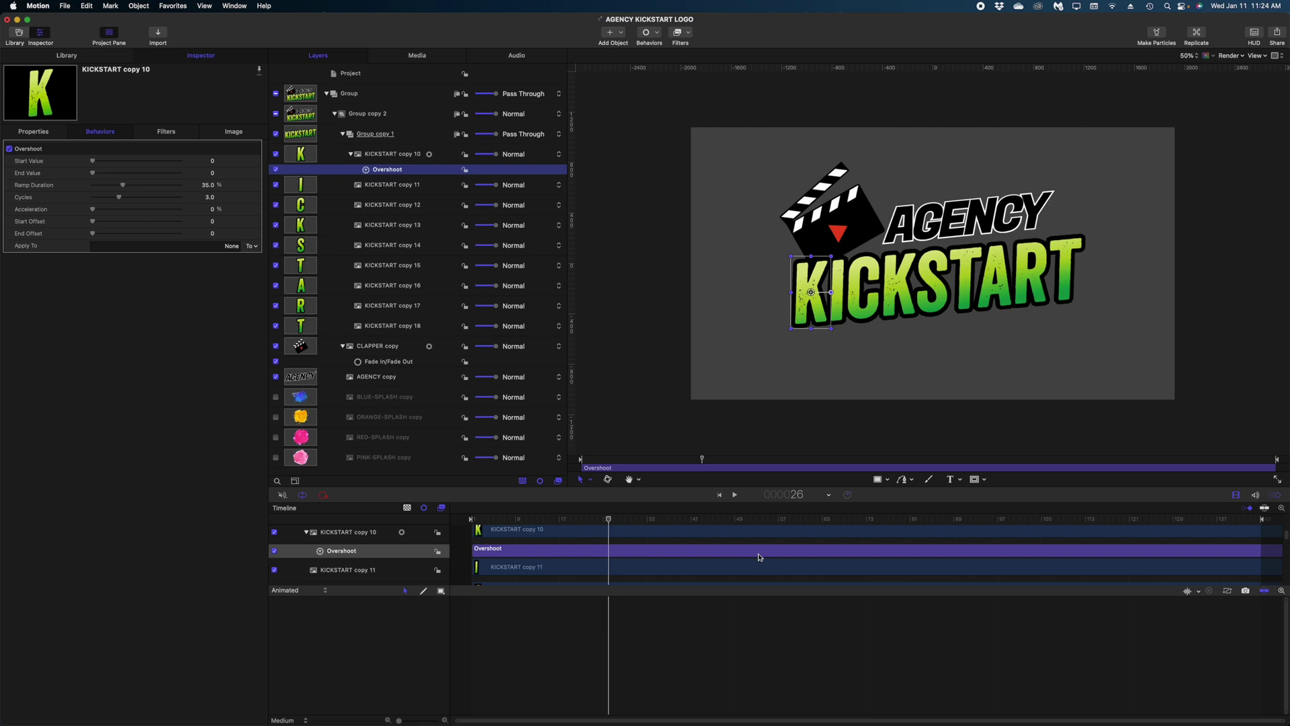
Trim the Overshoot behavior on the first K letter so it ends at frame 10.
{"action": "left_click_drag", "start_coordinate": [603, 520], "coordinate": [522, 519]}
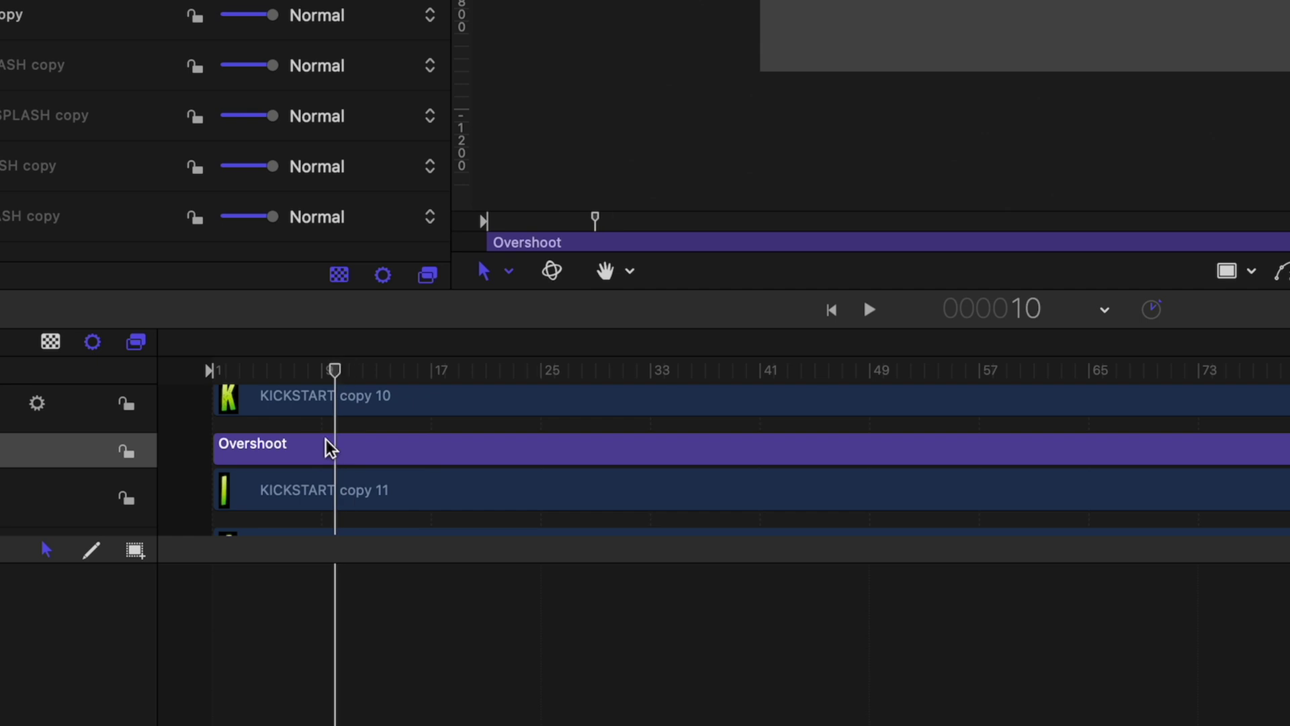
{"action": "left_click", "coordinate": [329, 447]}
{"action": "key", "text": "o"}
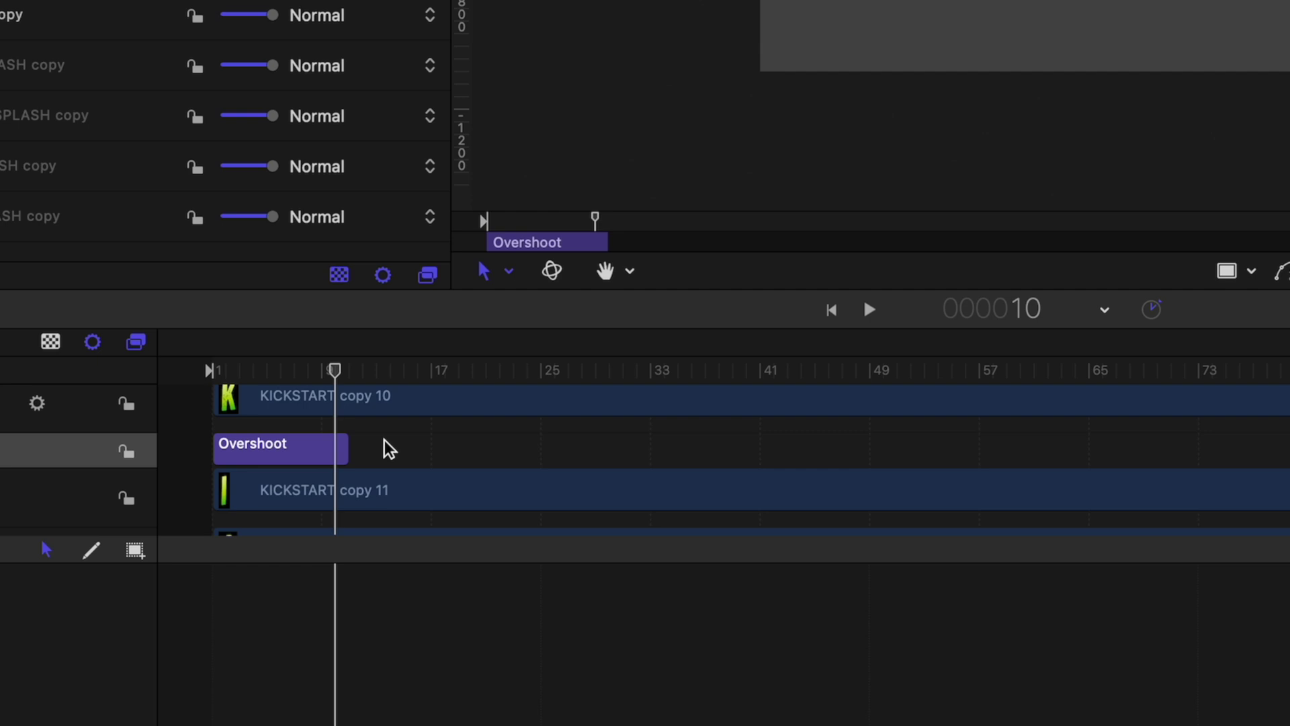
Apply the first K's Overshoot behavior to its Transform Position Y parameter.
{"action": "left_click_drag", "start_coordinate": [333, 367], "coordinate": [306, 369]}
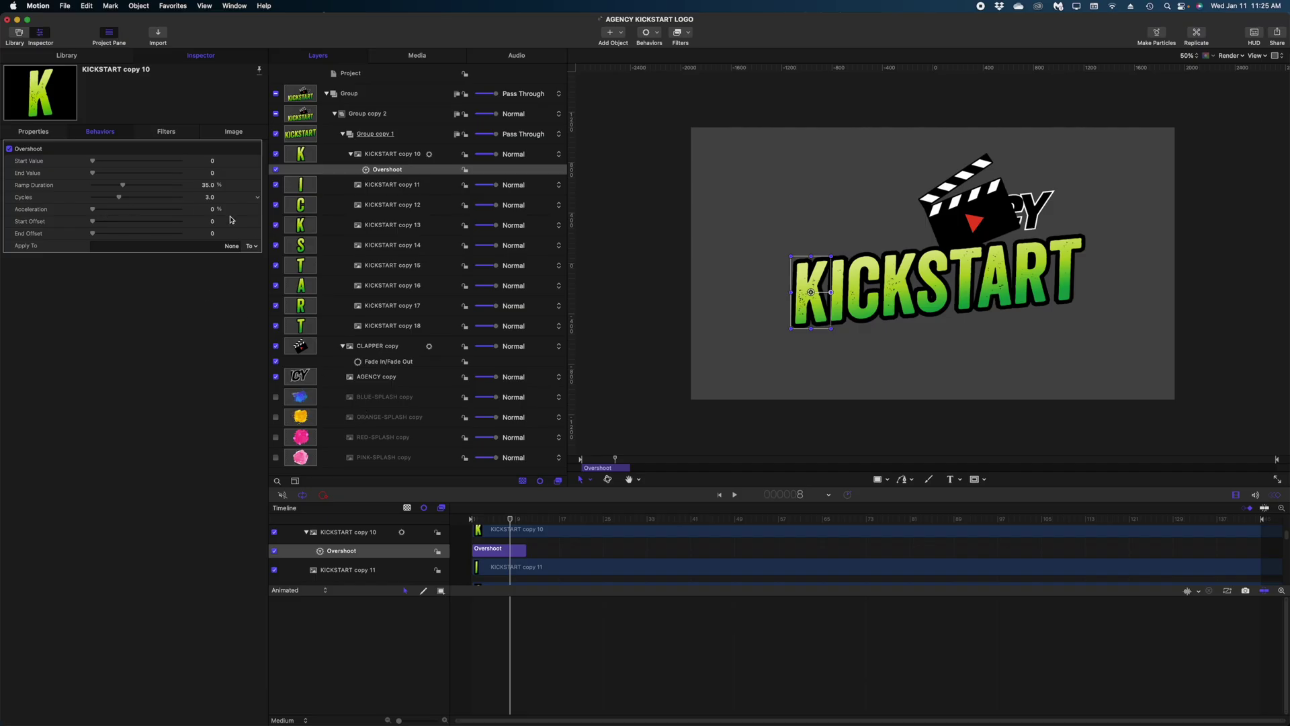
{"action": "left_click", "coordinate": [252, 246]}
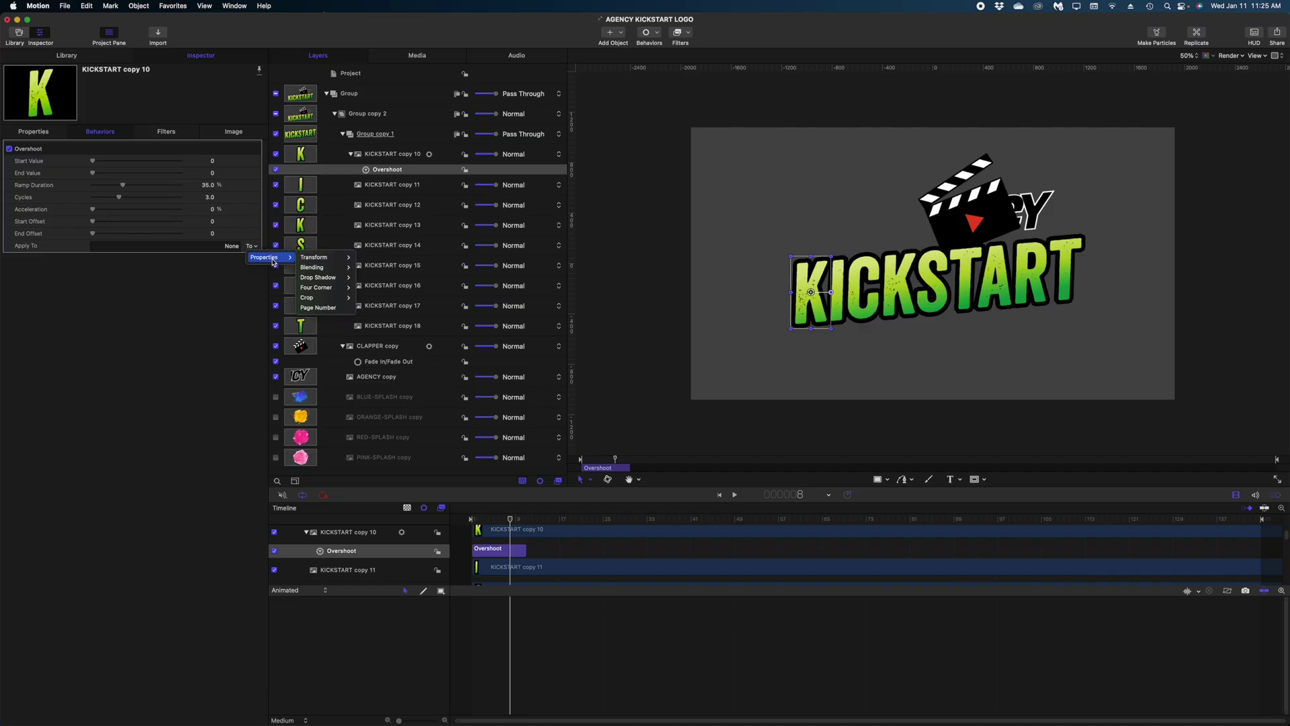
{"action": "mouse_move", "coordinate": [265, 259]}
{"action": "mouse_move", "coordinate": [308, 259]}
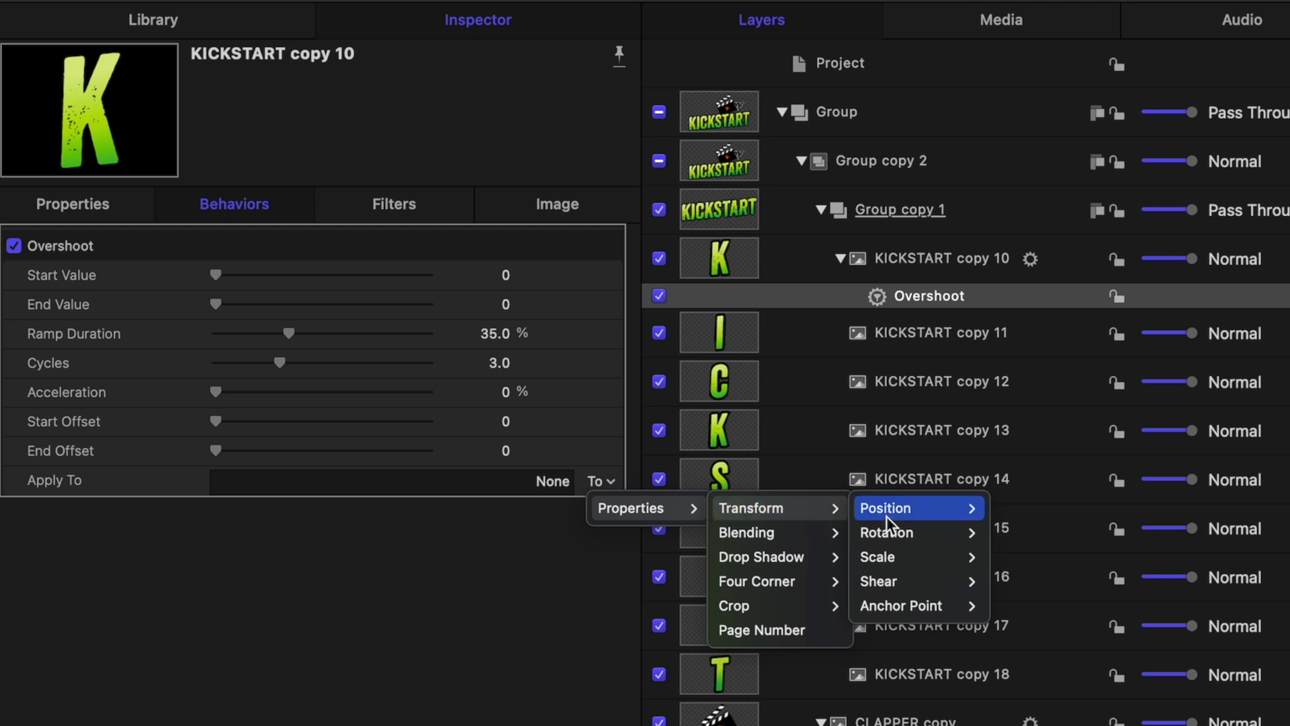
{"action": "mouse_move", "coordinate": [887, 514]}
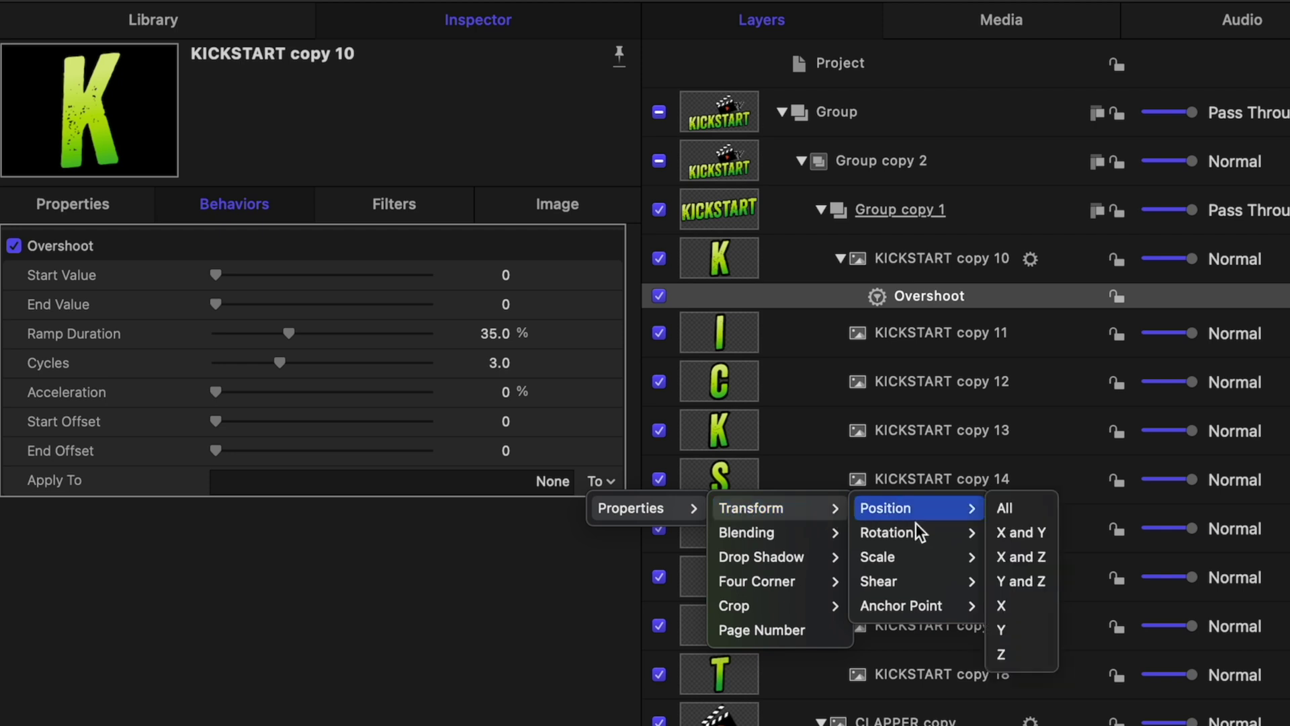
{"action": "left_click", "coordinate": [1029, 634]}
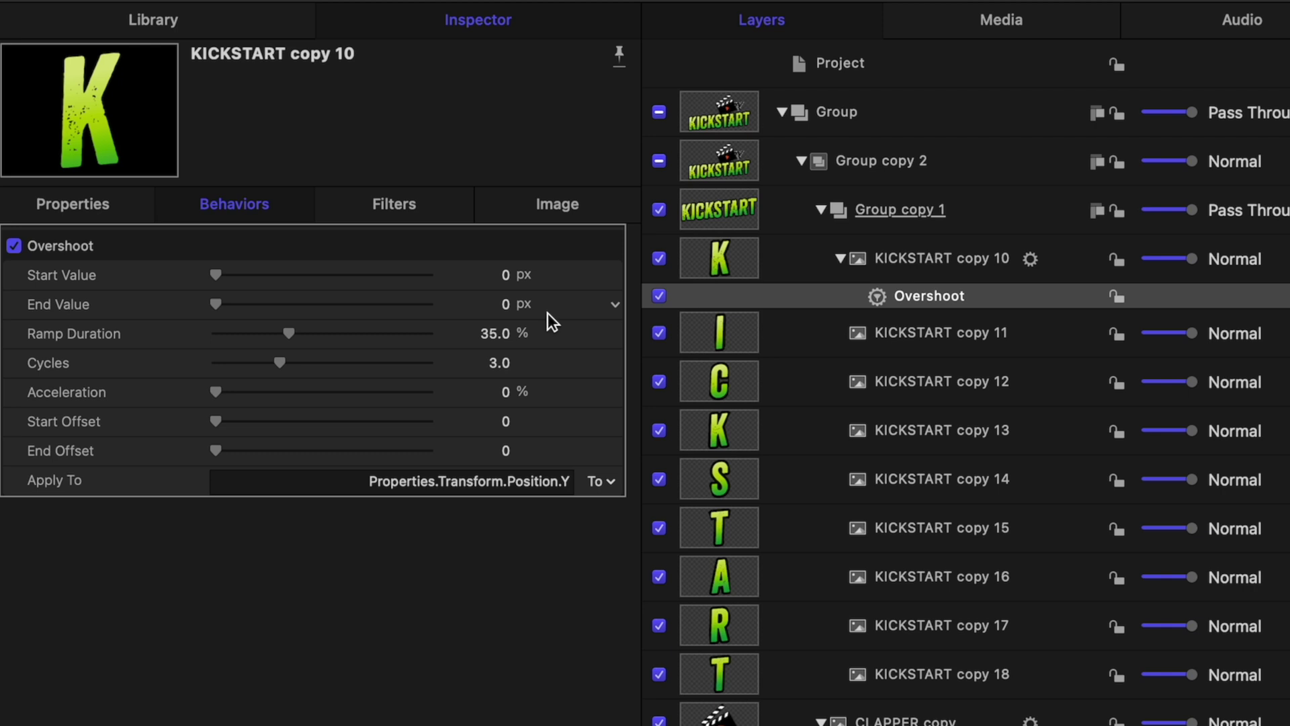
Set the Overshoot's Start Value to 145 px and Ramp Duration to 27.3%, and preview the K's bounce.
{"action": "left_click", "coordinate": [506, 275]}
{"action": "type", "text": "145"}
{"action": "key", "text": "Return"}
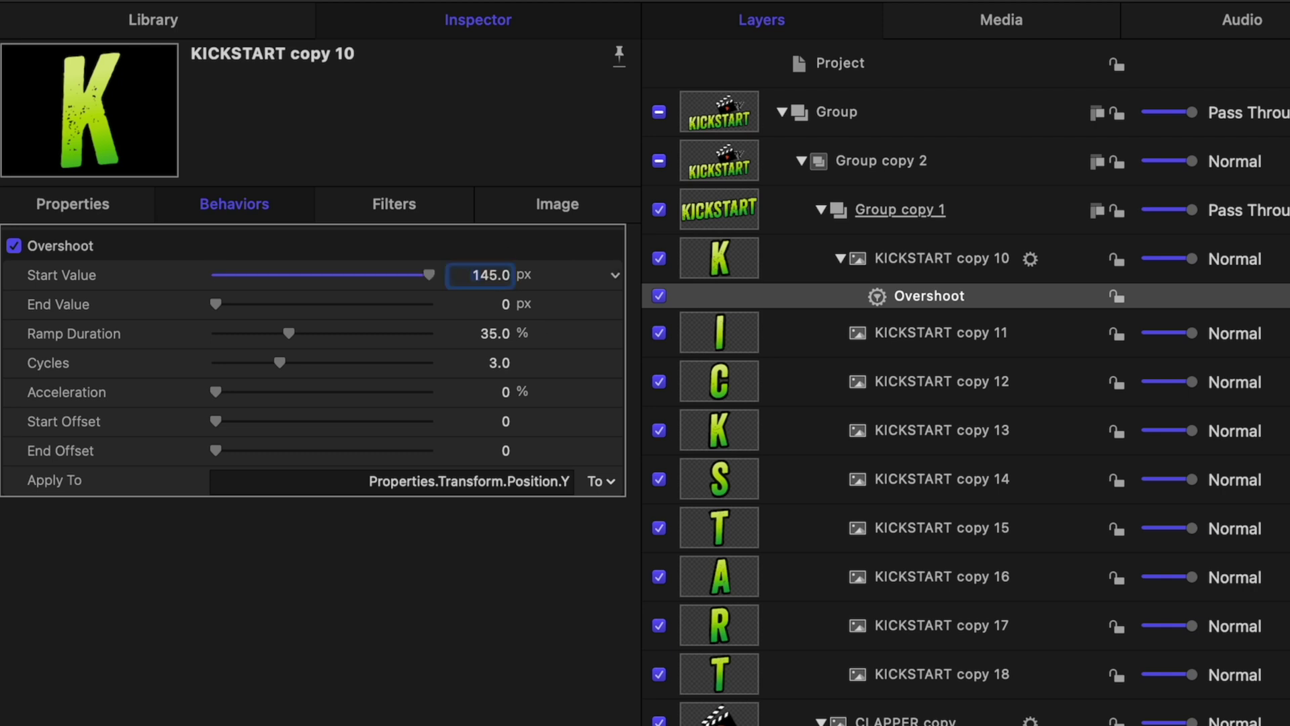
{"action": "left_click_drag", "start_coordinate": [288, 334], "coordinate": [274, 337]}
{"action": "key", "text": "space"}
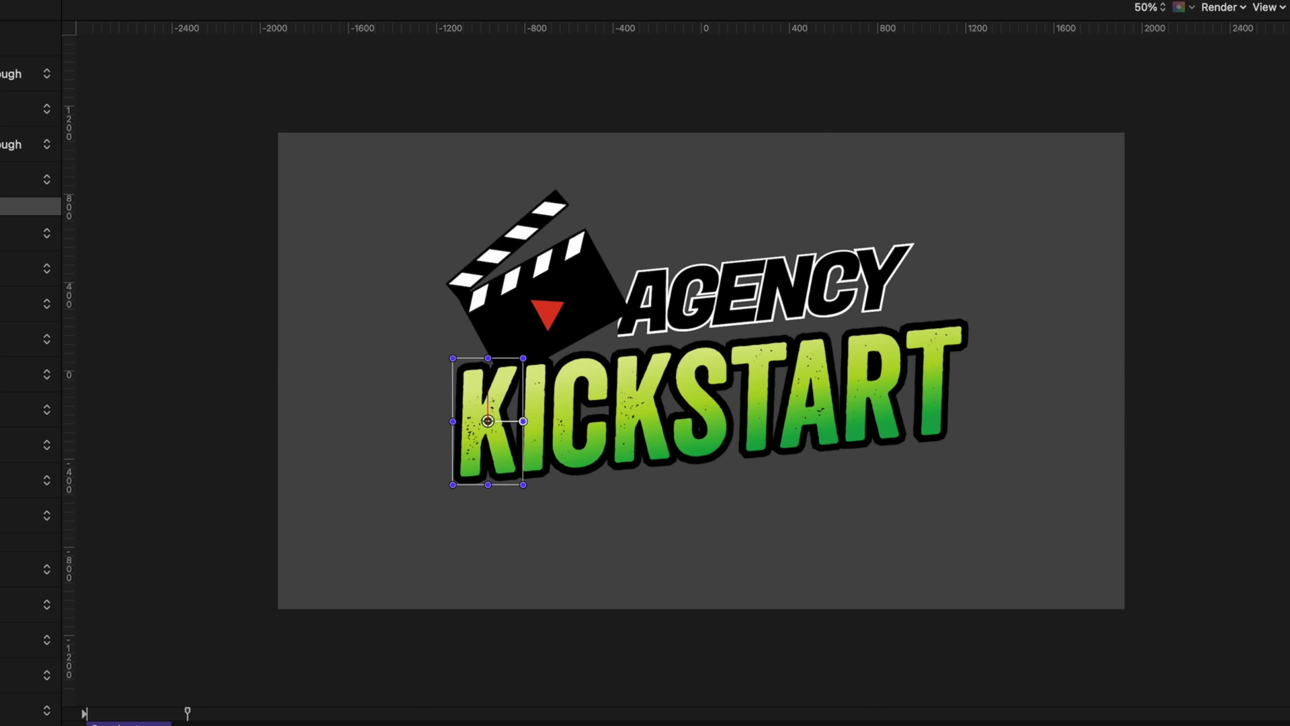
{"action": "key", "text": "Home"}
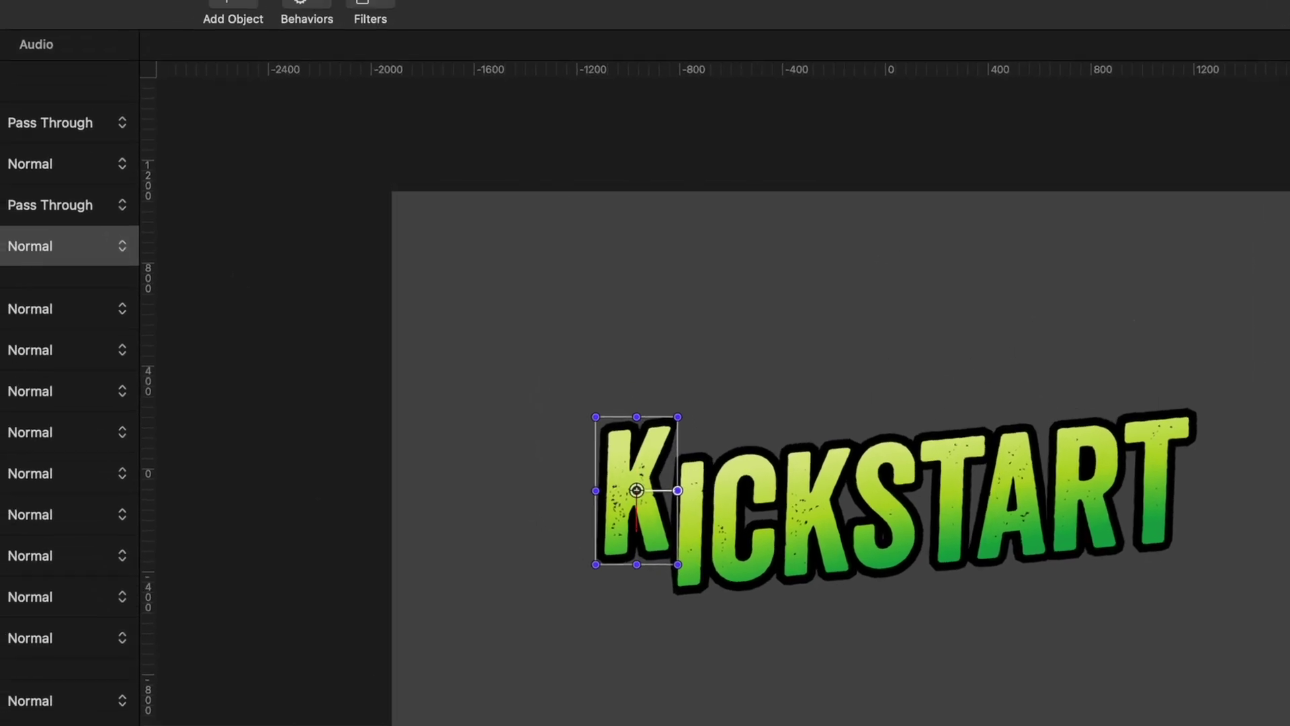
Add a Basic Motion Move behavior to the first K, trim it to end at frame 4, and preview the animation.
{"action": "left_click", "coordinate": [474, 43]}
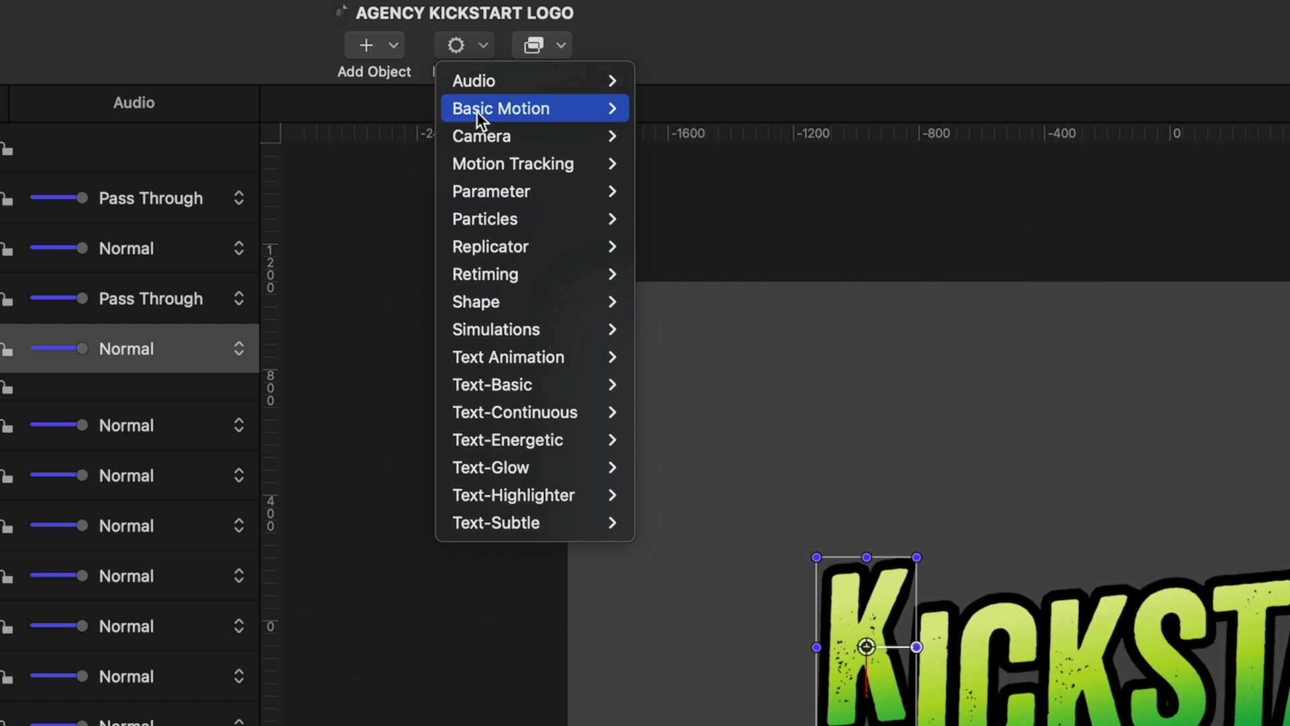
{"action": "mouse_move", "coordinate": [470, 114]}
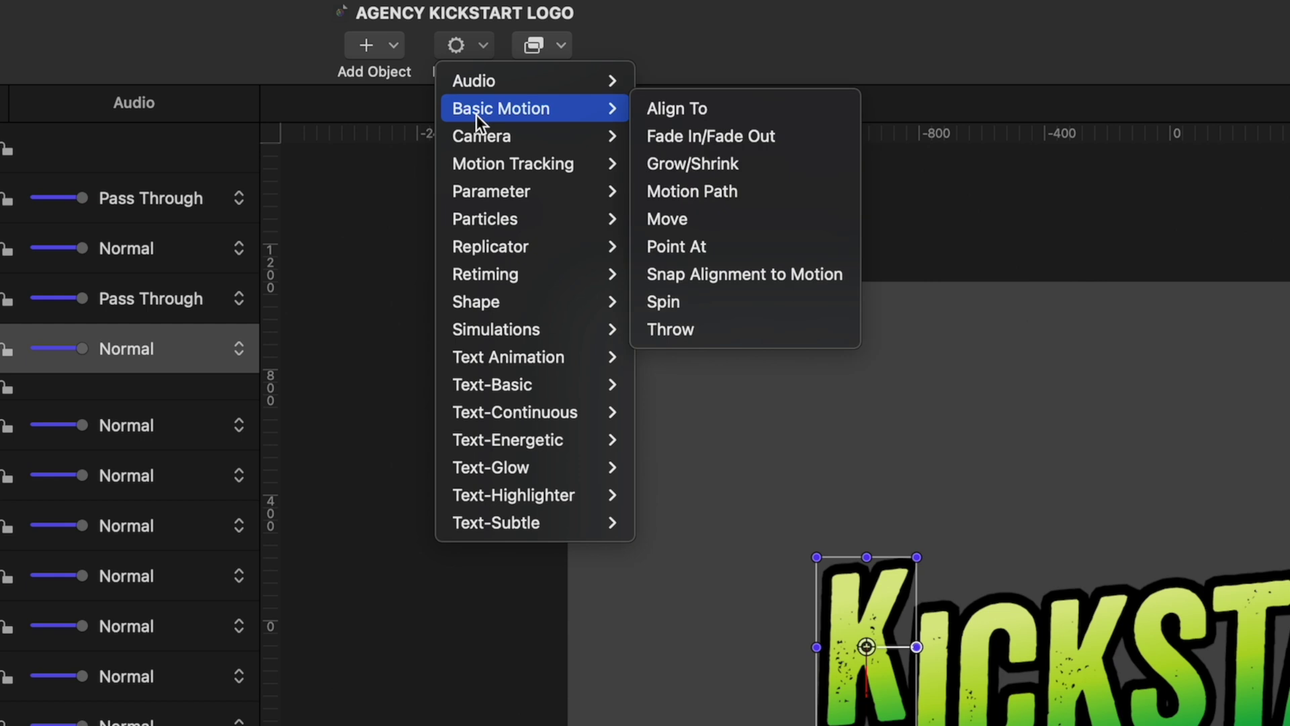
{"action": "left_click", "coordinate": [662, 219]}
{"action": "left_click_drag", "start_coordinate": [477, 521], "coordinate": [488, 522]}
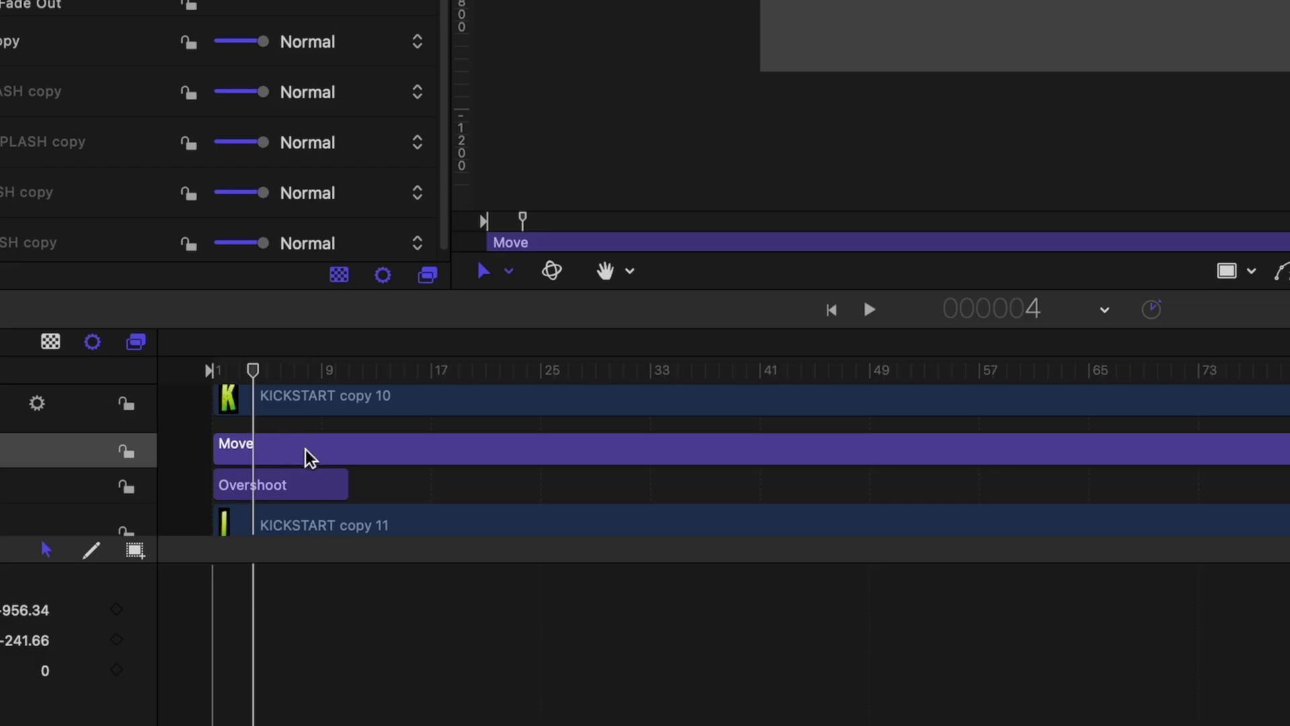
{"action": "key", "text": "alt+bracketright"}
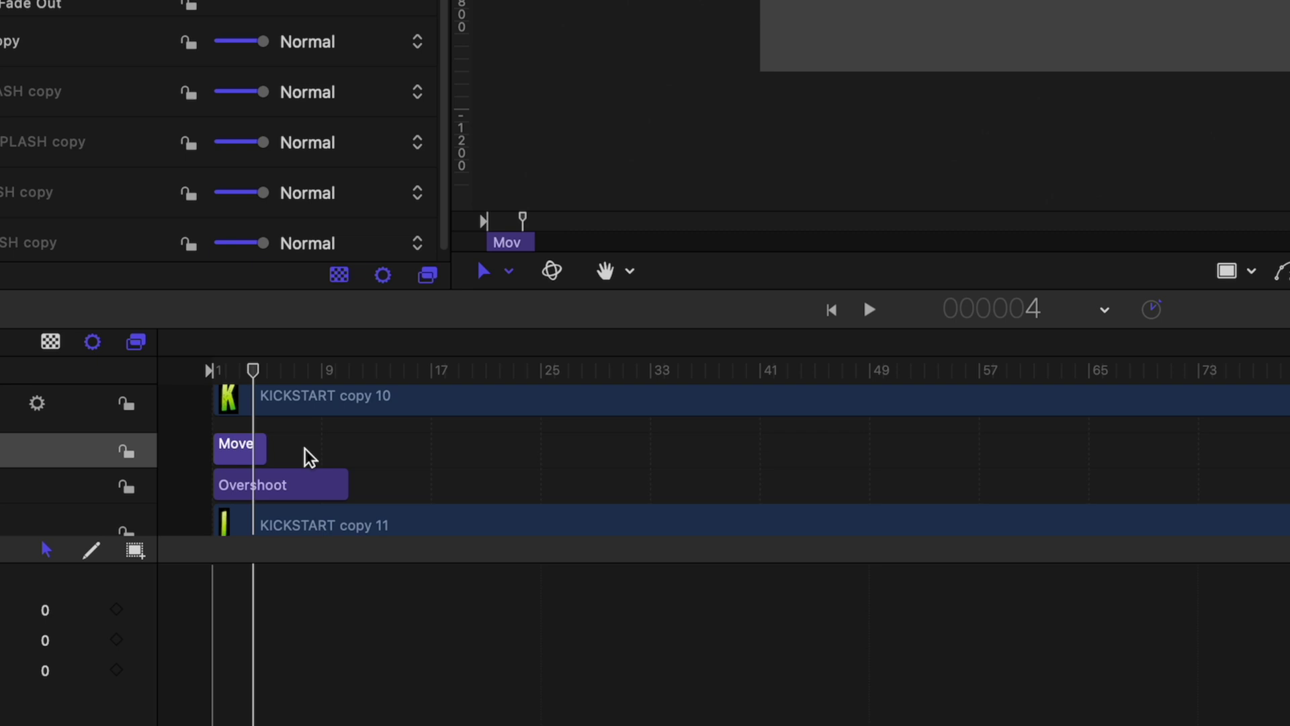
{"action": "left_click_drag", "start_coordinate": [250, 371], "coordinate": [153, 389]}
{"action": "key", "text": "space"}
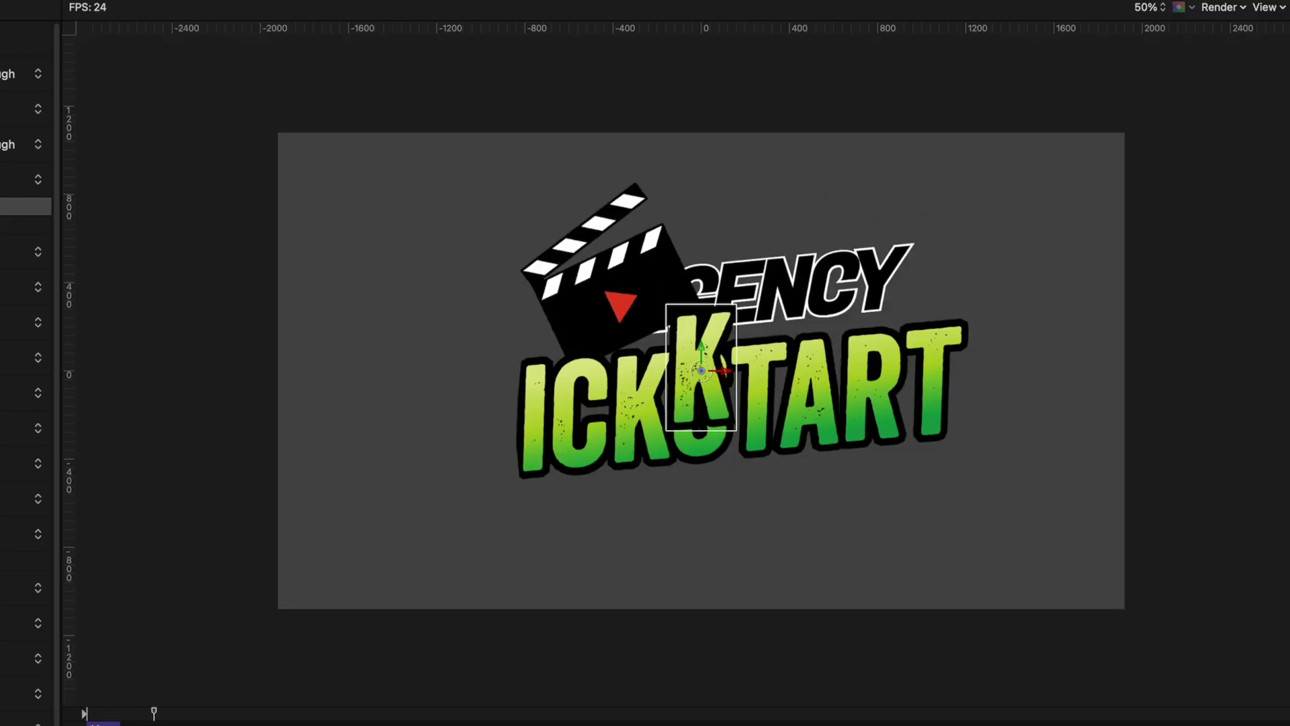
{"action": "key", "text": "space"}
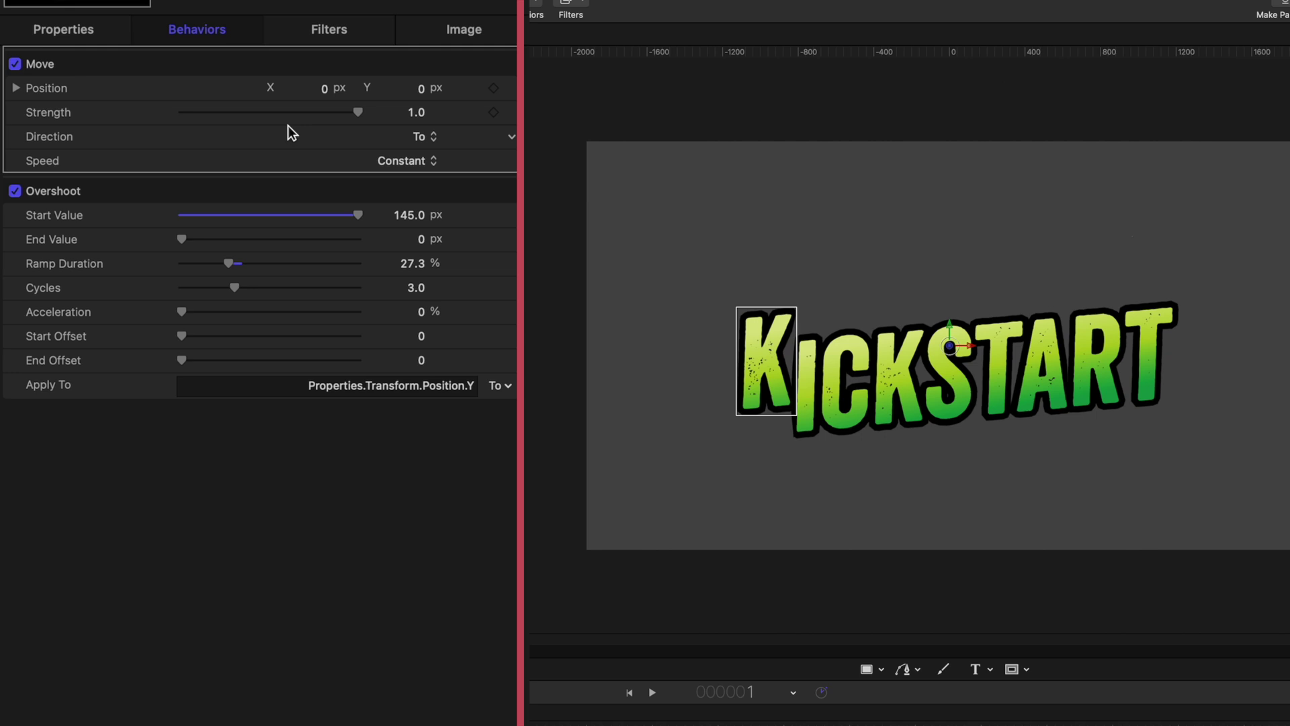
Change the K's Move behavior Direction to From and play back the result.
{"action": "left_click", "coordinate": [424, 138]}
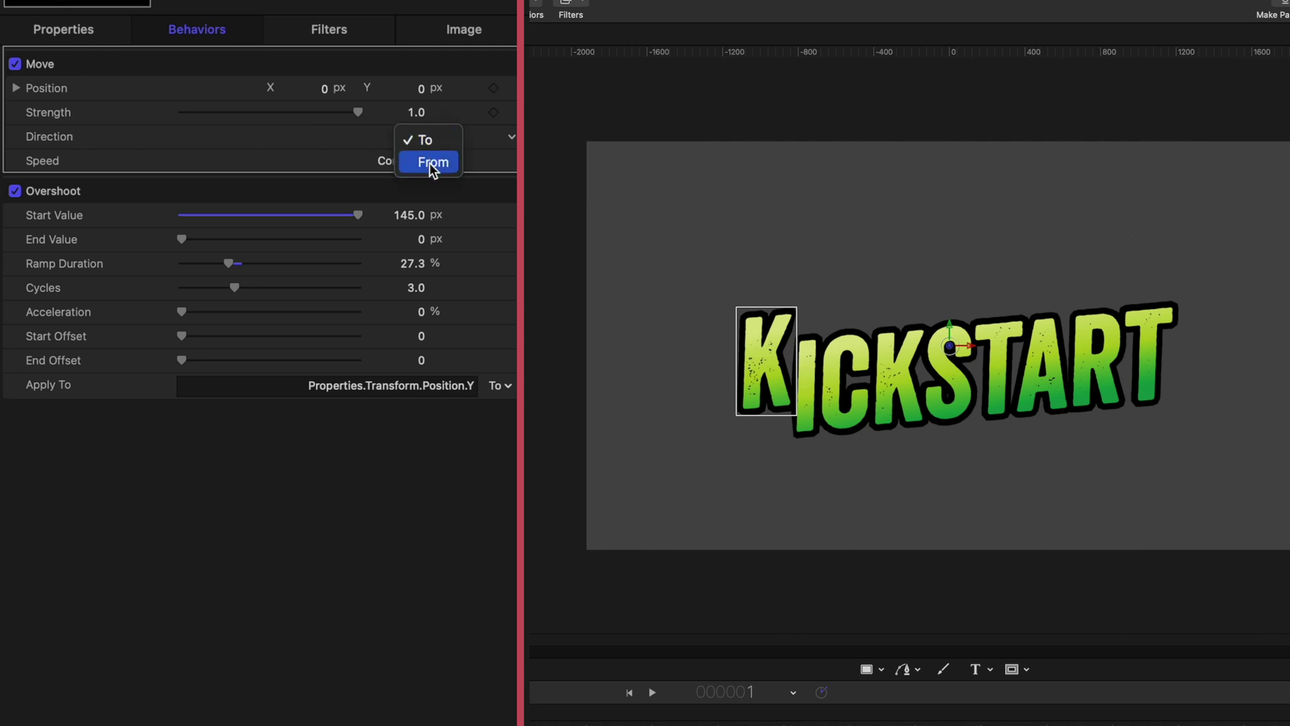
{"action": "left_click", "coordinate": [432, 163]}
{"action": "key", "text": "space"}
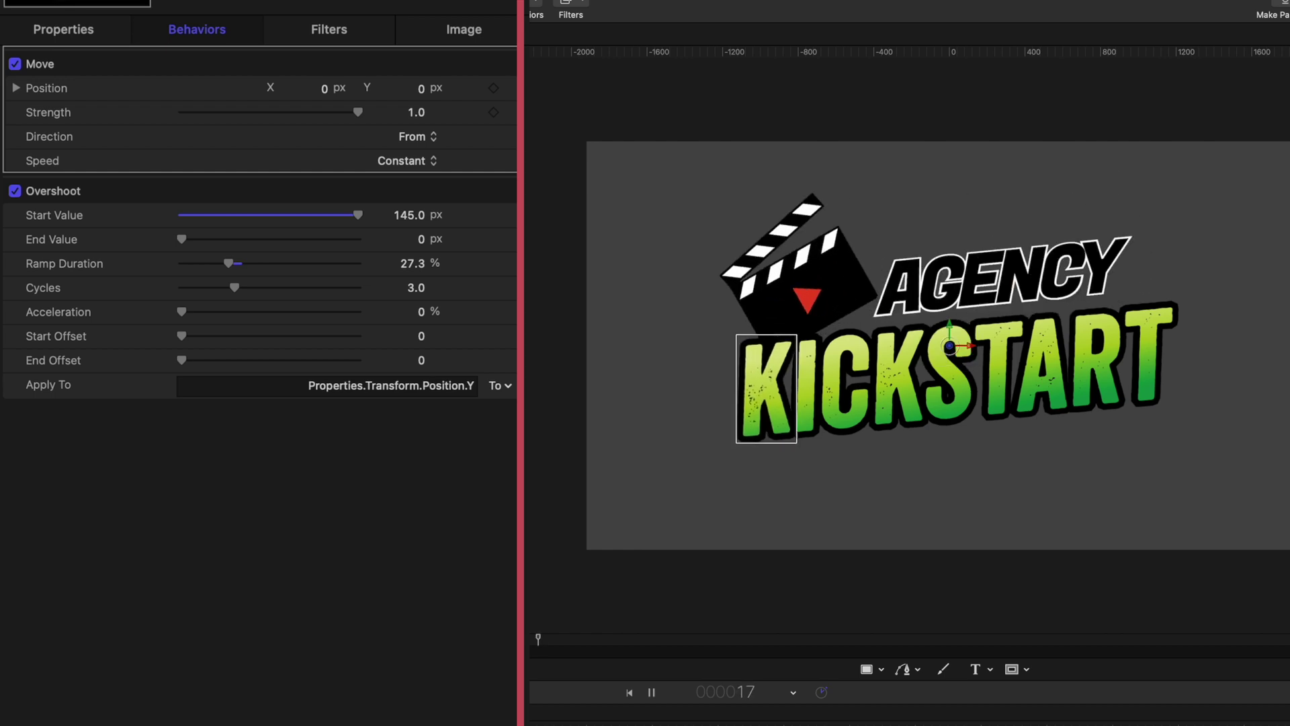
{"action": "key", "text": "space"}
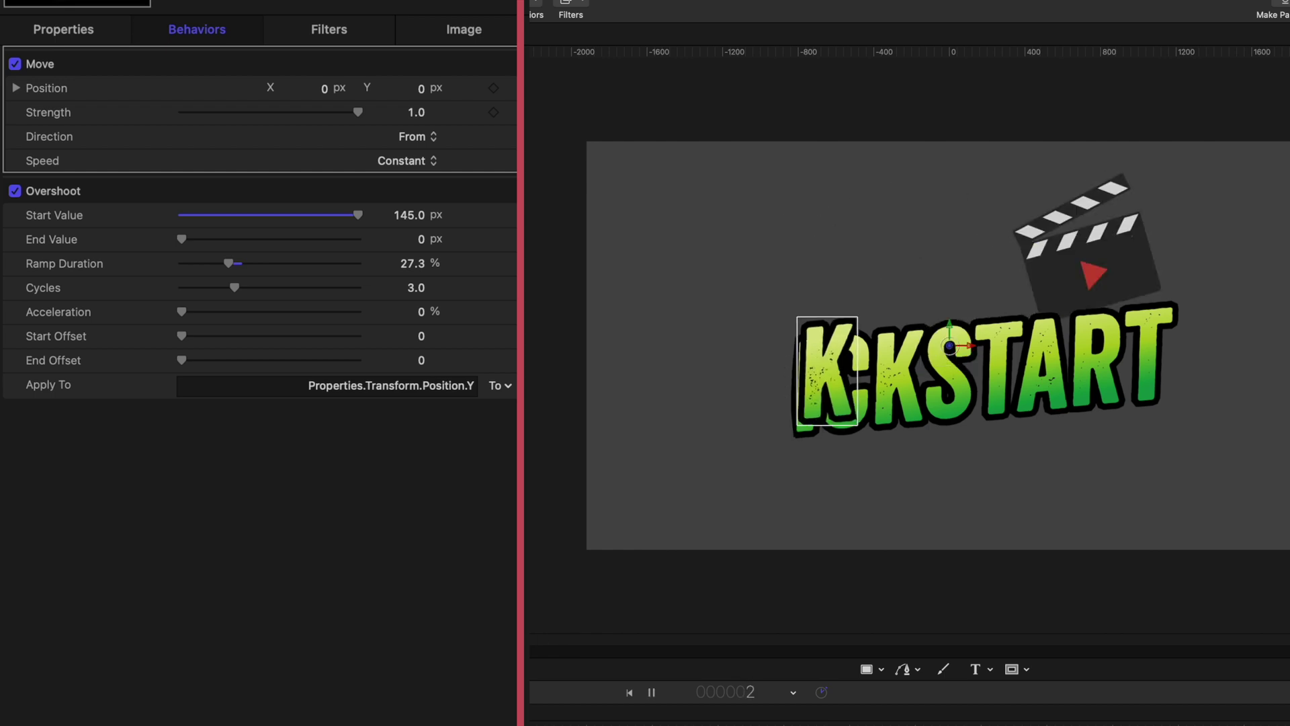
Shift the K's Move starting position horizontally to X -1095 px on the canvas, and preview its entrance.
{"action": "key", "text": "Home"}
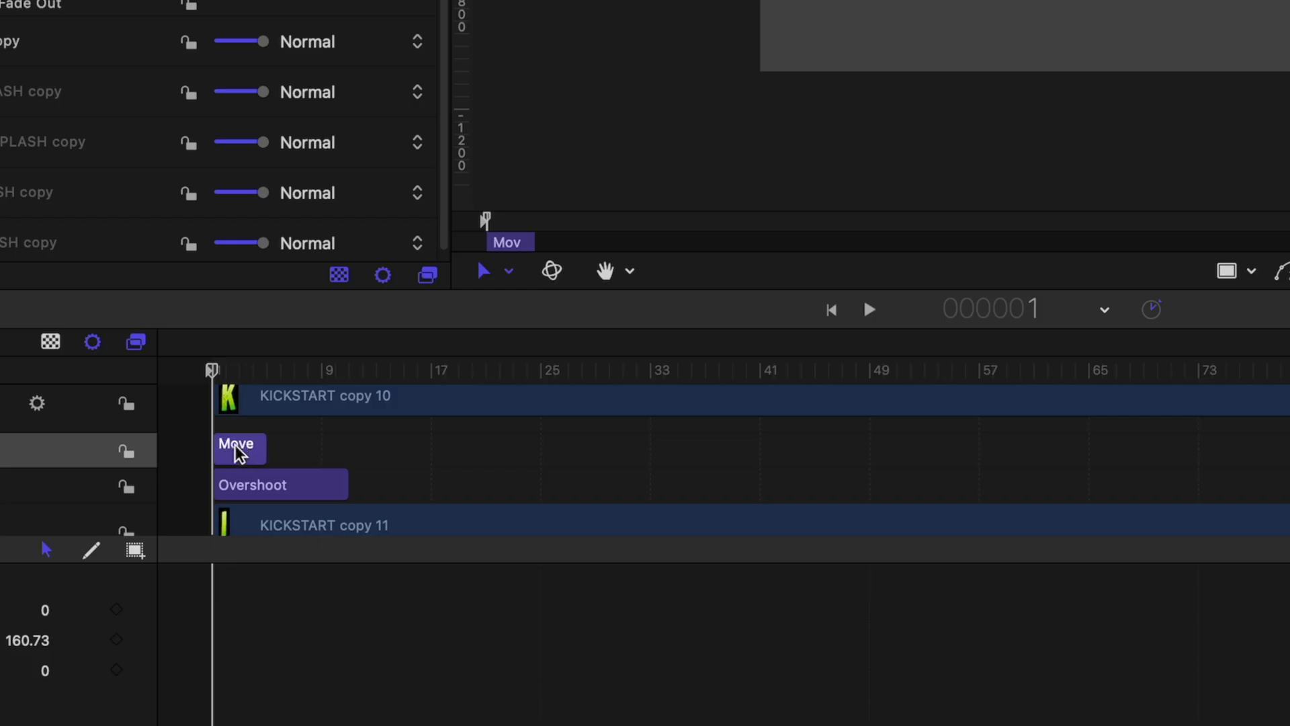
{"action": "left_click_drag", "start_coordinate": [538, 363], "coordinate": [485, 357]}
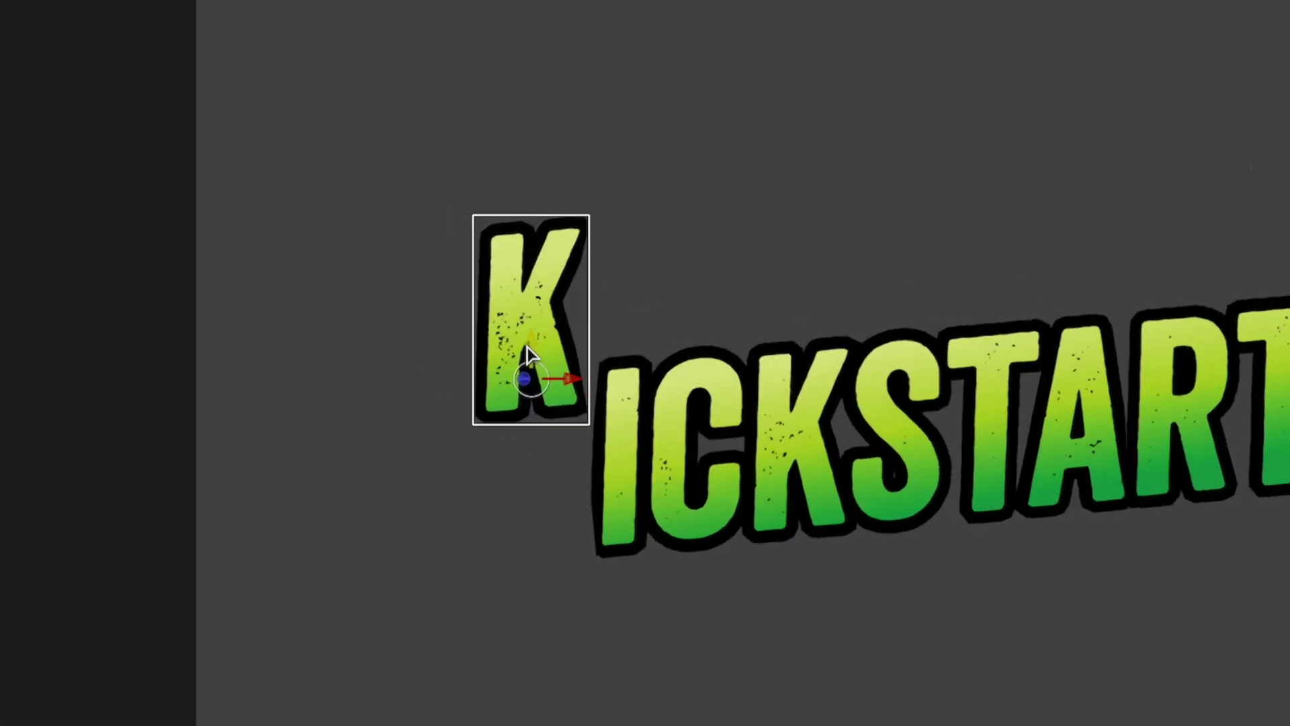
{"action": "left_click_drag", "start_coordinate": [579, 380], "coordinate": [541, 383]}
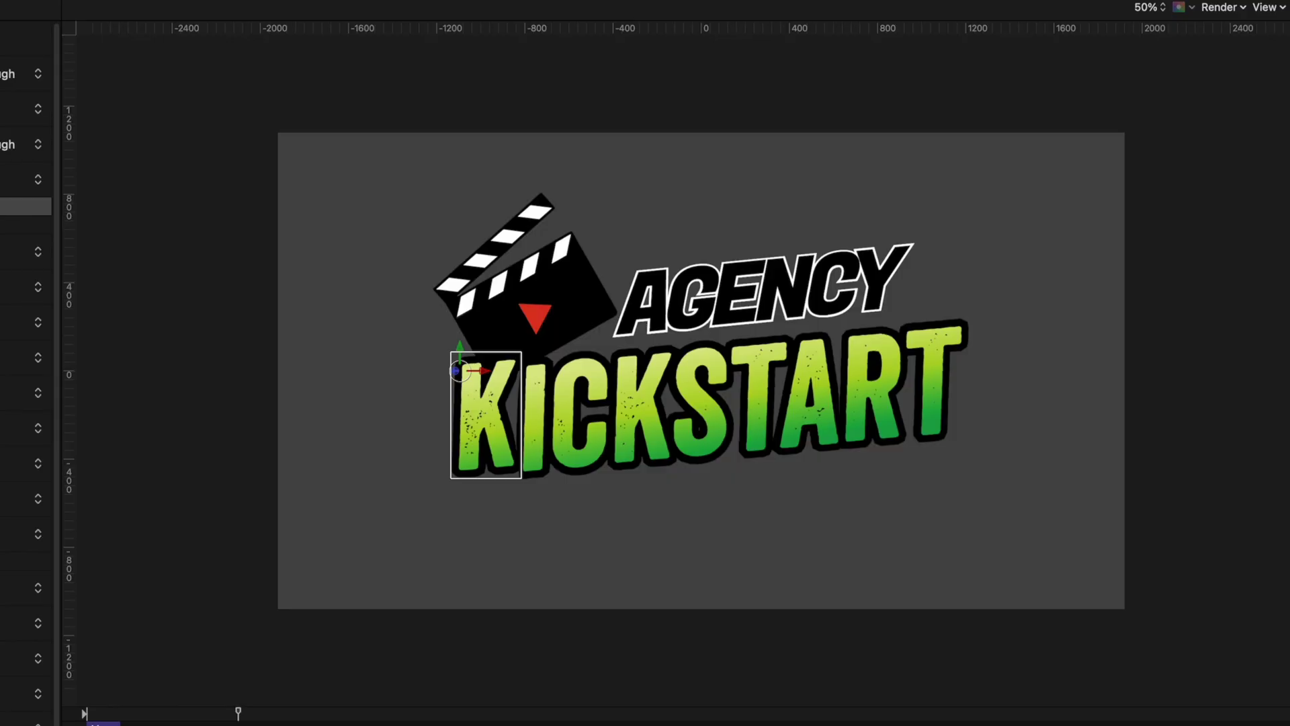
{"action": "left_click_drag", "start_coordinate": [238, 712], "coordinate": [85, 713]}
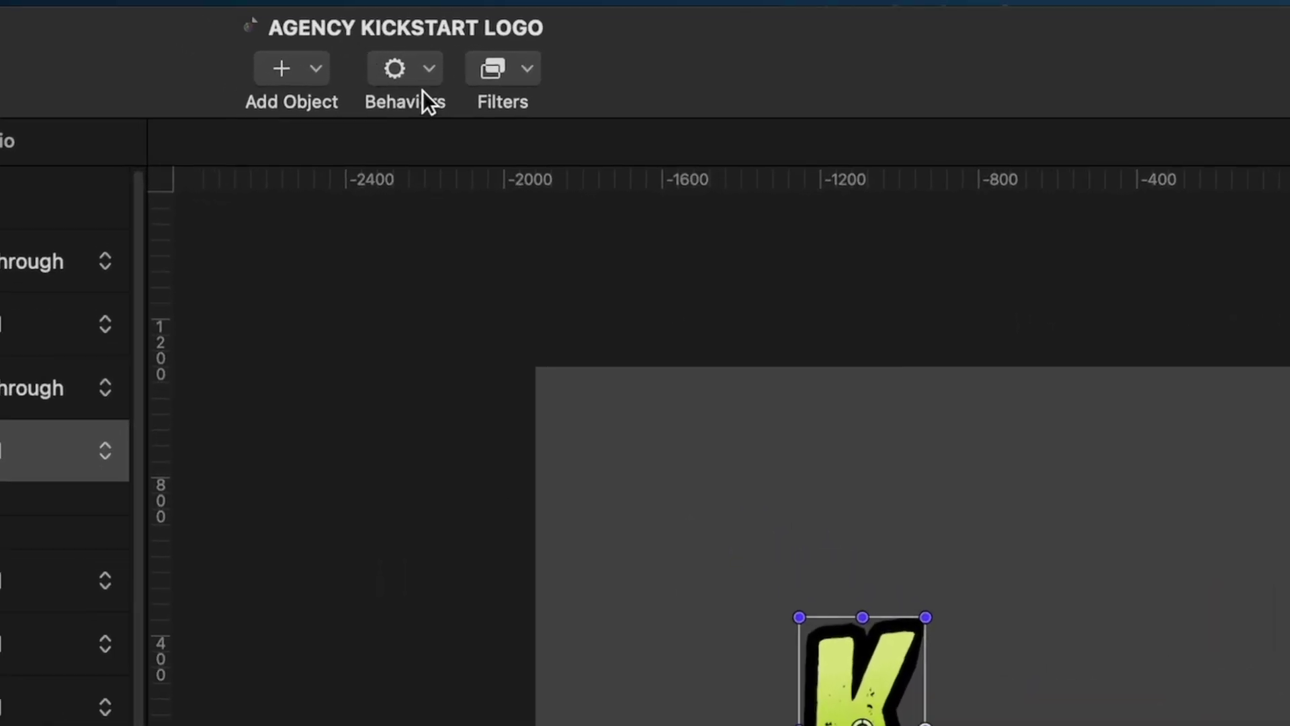
Add a Fade In/Fade Out behavior to the first K with Fade In Time 3, and open its Fade Out Time for editing.
{"action": "left_click", "coordinate": [421, 83]}
{"action": "mouse_move", "coordinate": [452, 148]}
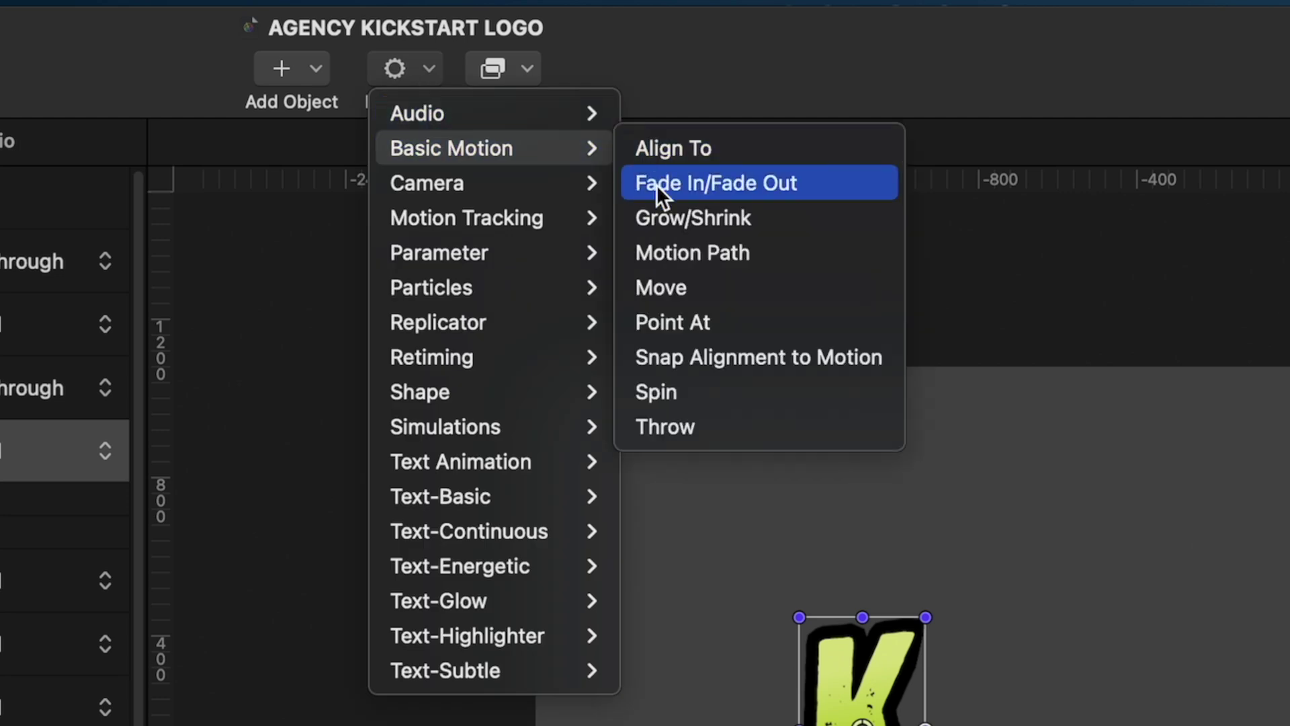
{"action": "left_click", "coordinate": [656, 185]}
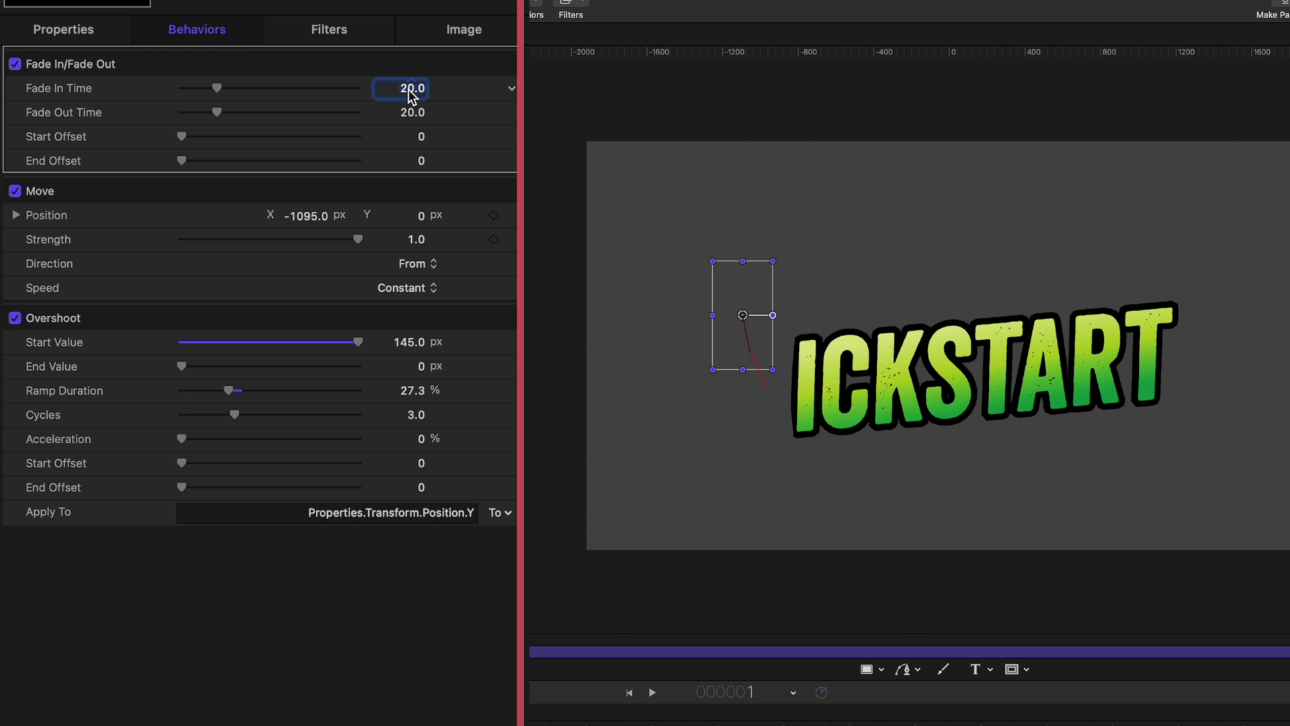
{"action": "type", "text": "3"}
{"action": "left_click", "coordinate": [421, 111]}
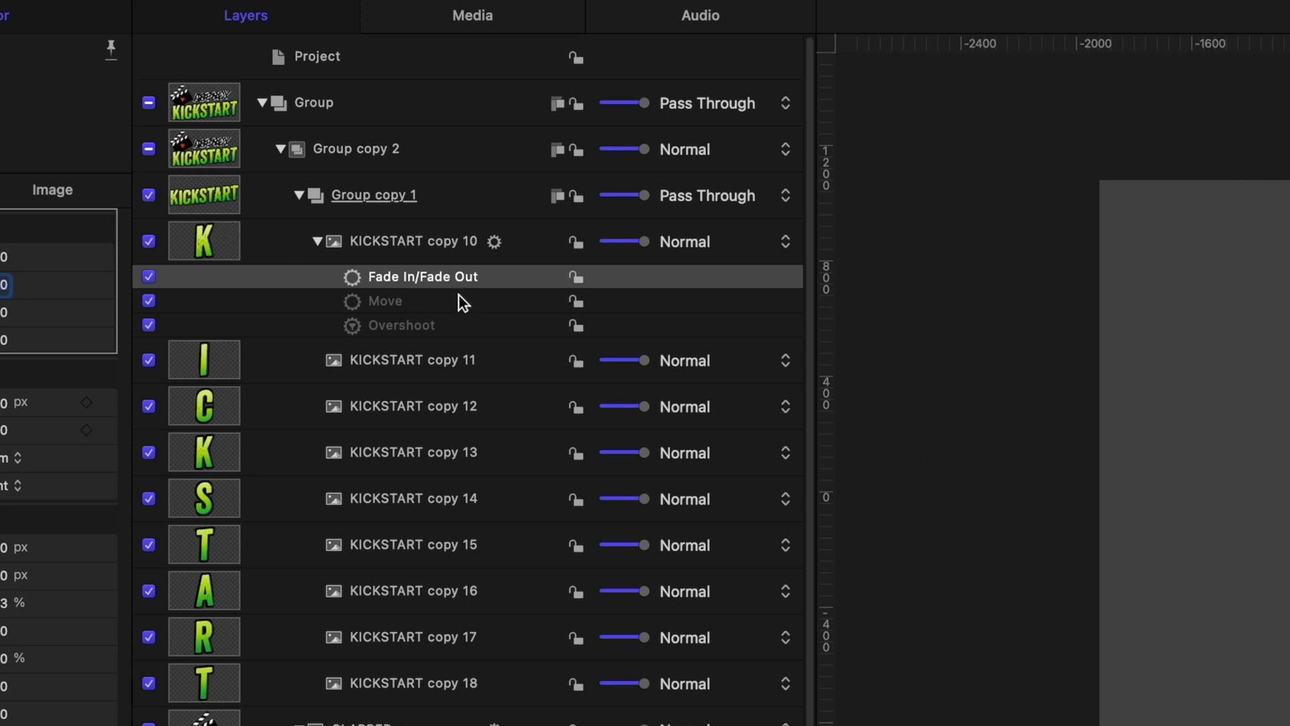
Copy the first K's Fade In/Fade Out, Move and Overshoot behaviors onto the letters KICKSTART copy 11 through 18, and preview the animation.
{"action": "left_click", "coordinate": [453, 329], "text": "shift"}
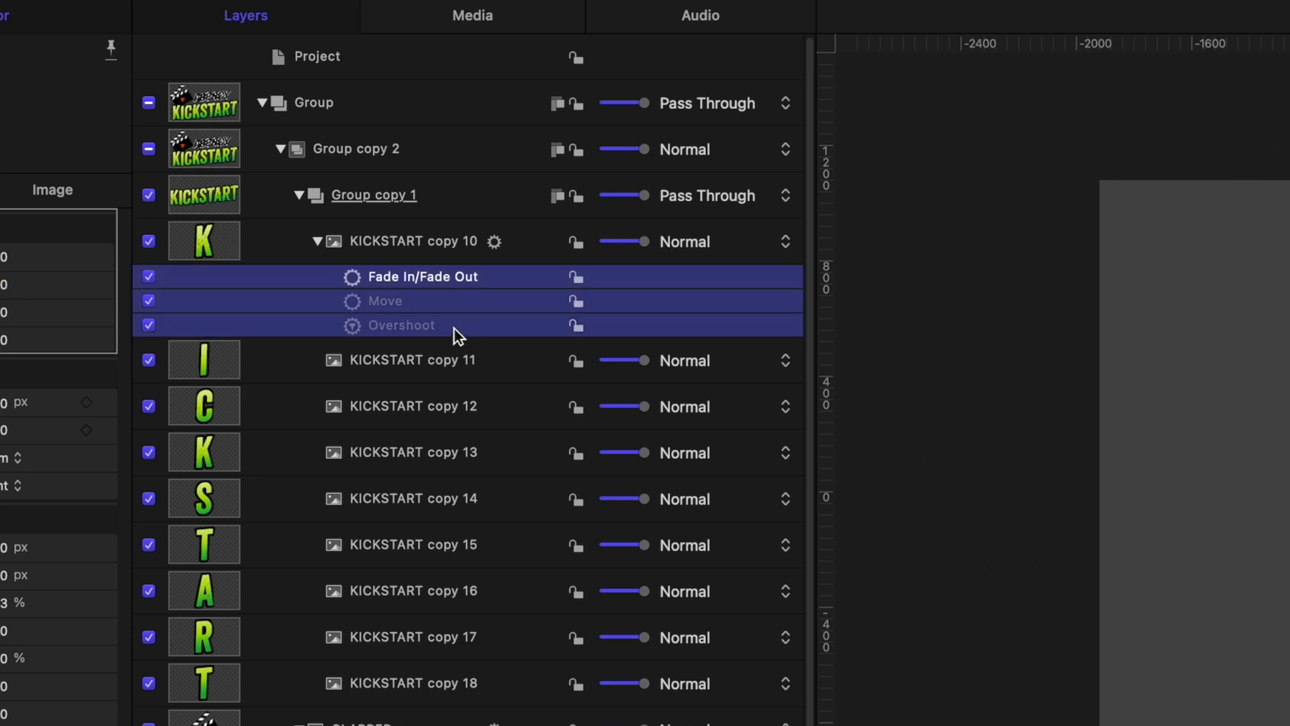
{"action": "right_click", "coordinate": [427, 286]}
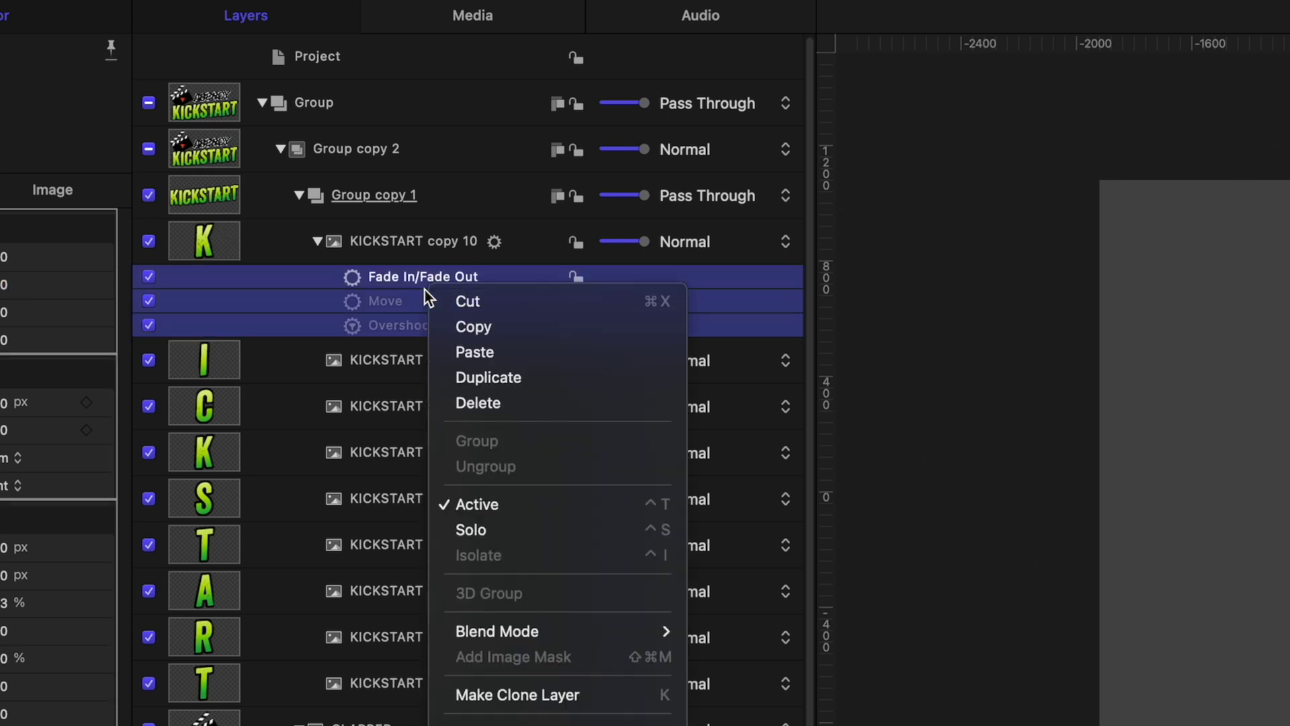
{"action": "left_click", "coordinate": [473, 327]}
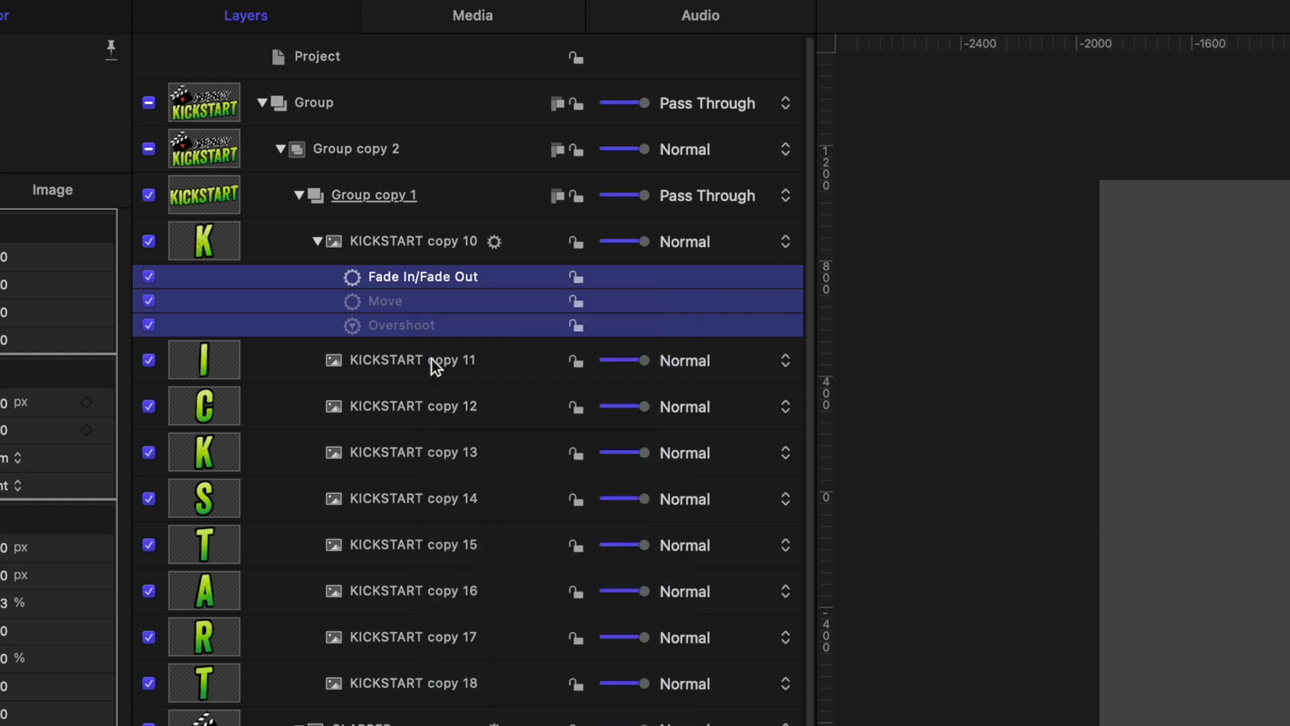
{"action": "left_click", "coordinate": [435, 367]}
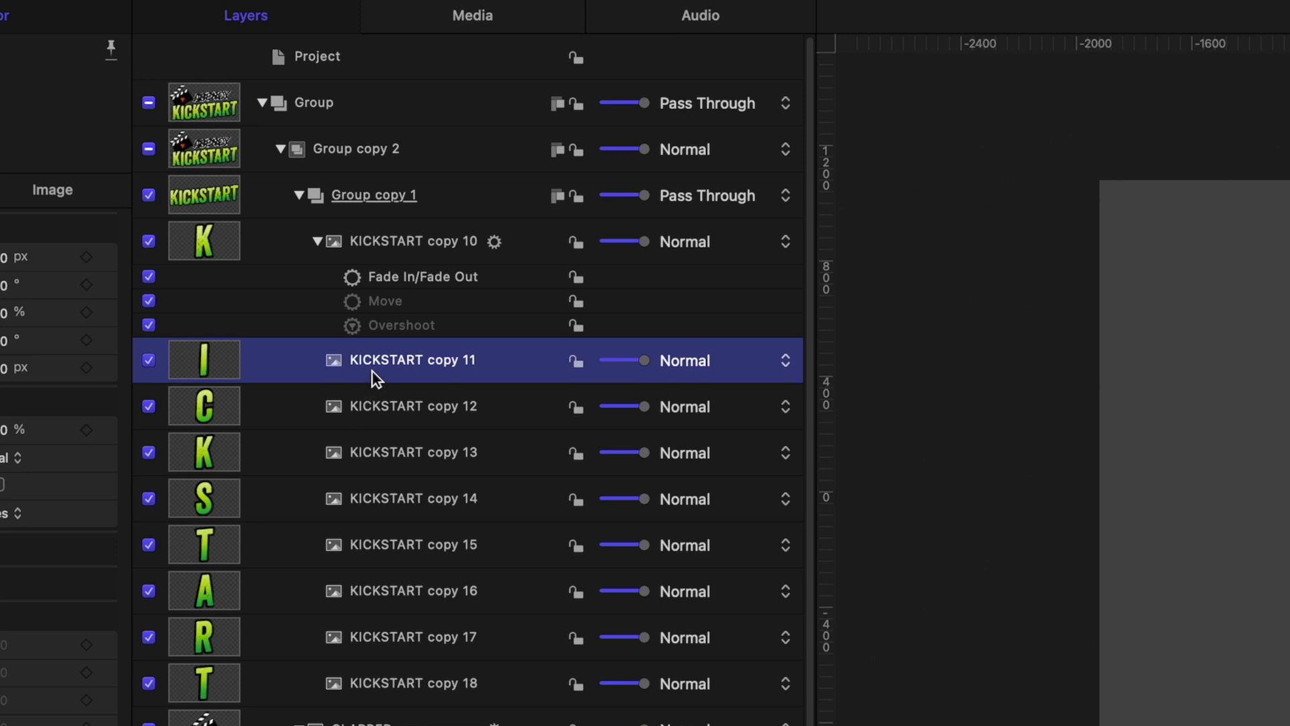
{"action": "left_click", "coordinate": [415, 689], "text": "shift"}
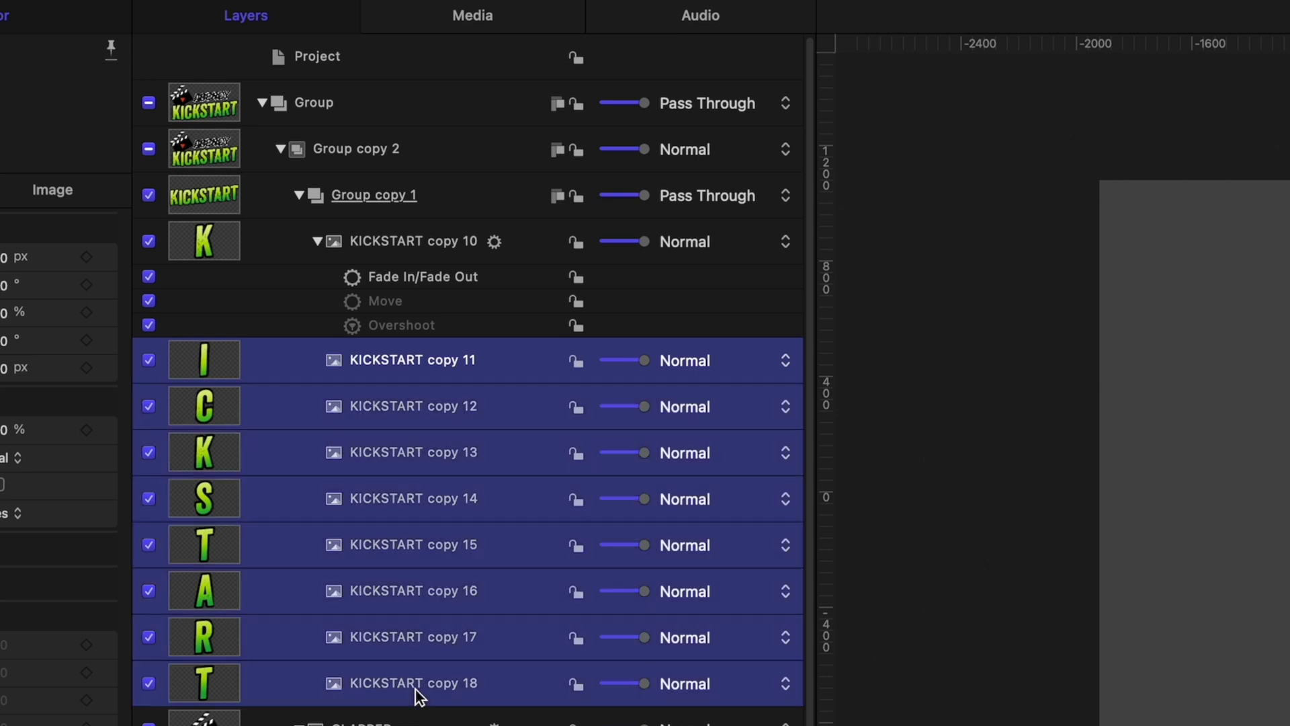
{"action": "right_click", "coordinate": [422, 442]}
{"action": "left_click", "coordinate": [470, 506]}
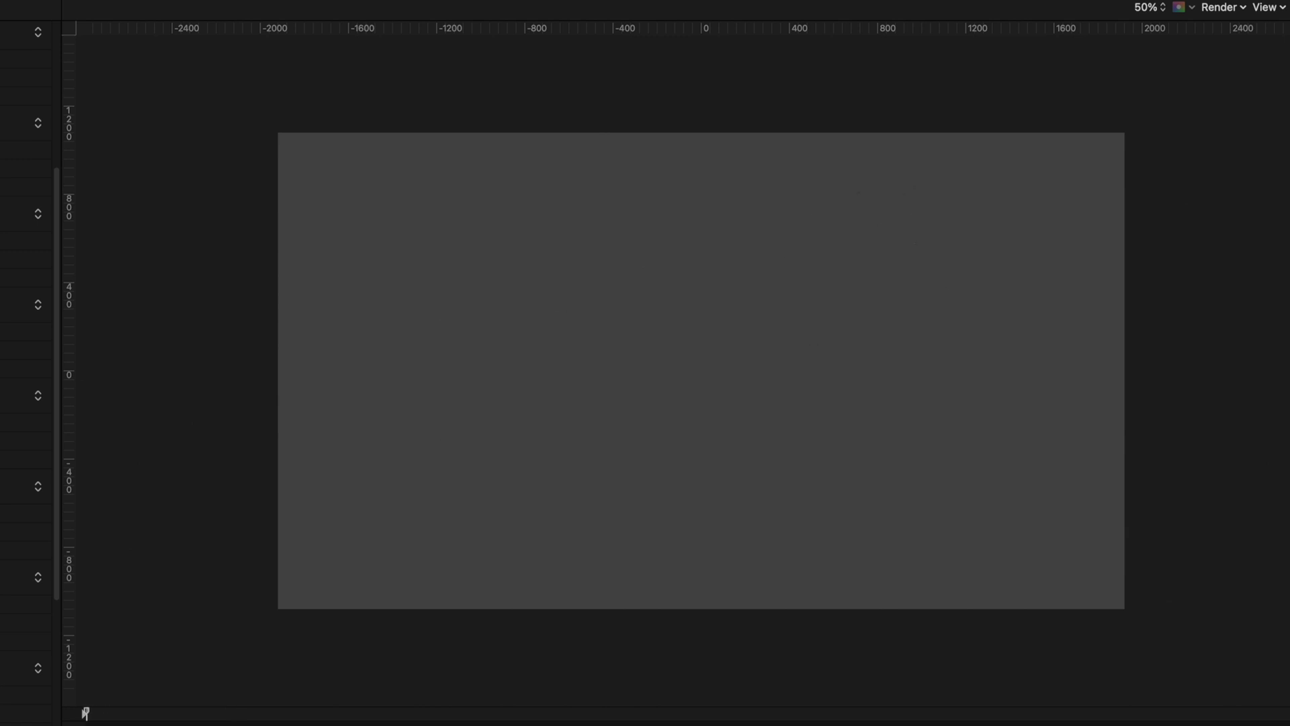
{"action": "left_click", "coordinate": [25, 714]}
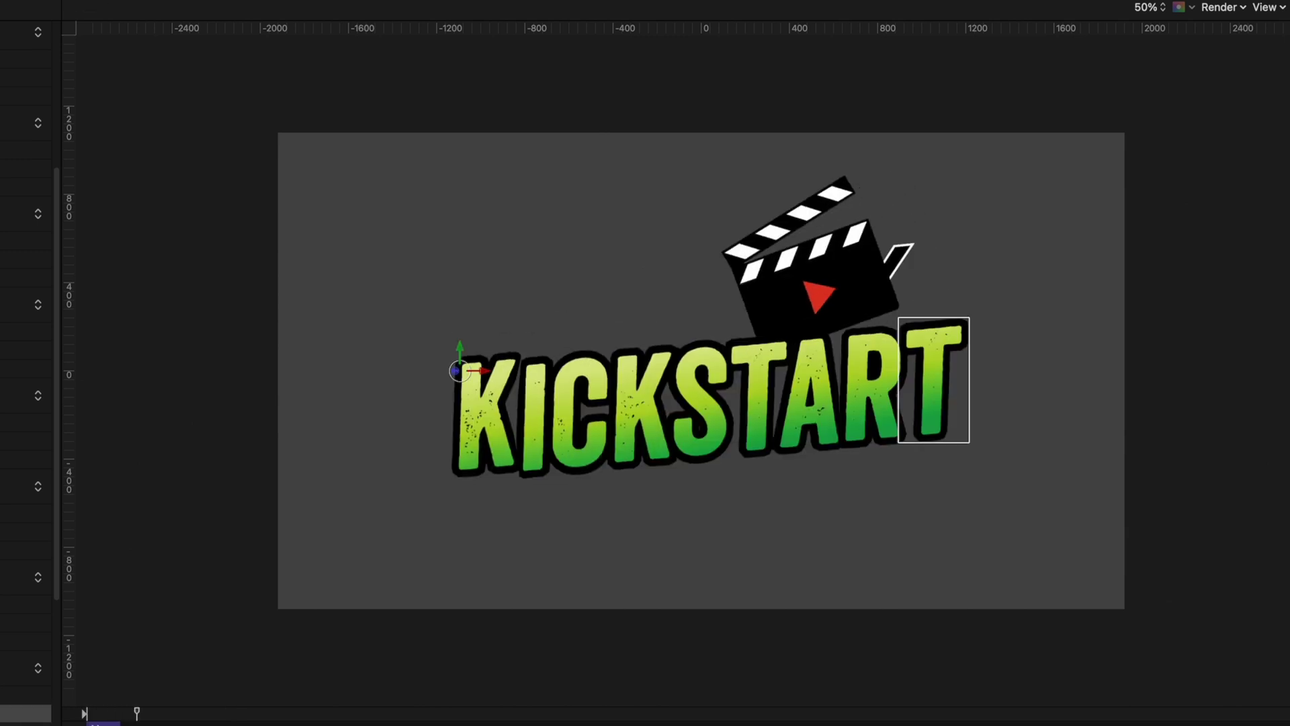